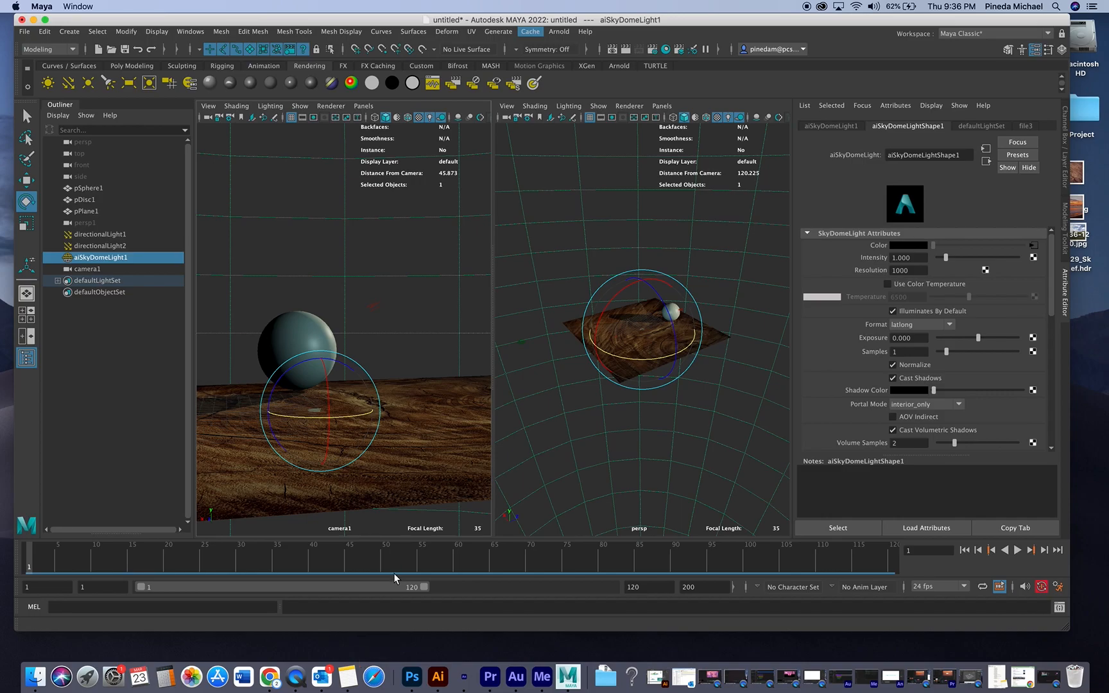
Step: Scrub and play back the ball animation to watch its motion in the camera1 and persp views
{"action": "left_click_drag", "start_coordinate": [147, 561], "coordinate": [377, 564]}
{"action": "left_click", "coordinate": [29, 564]}
{"action": "scroll", "coordinate": [668, 385], "scroll_direction": "up", "scroll_amount": 6}
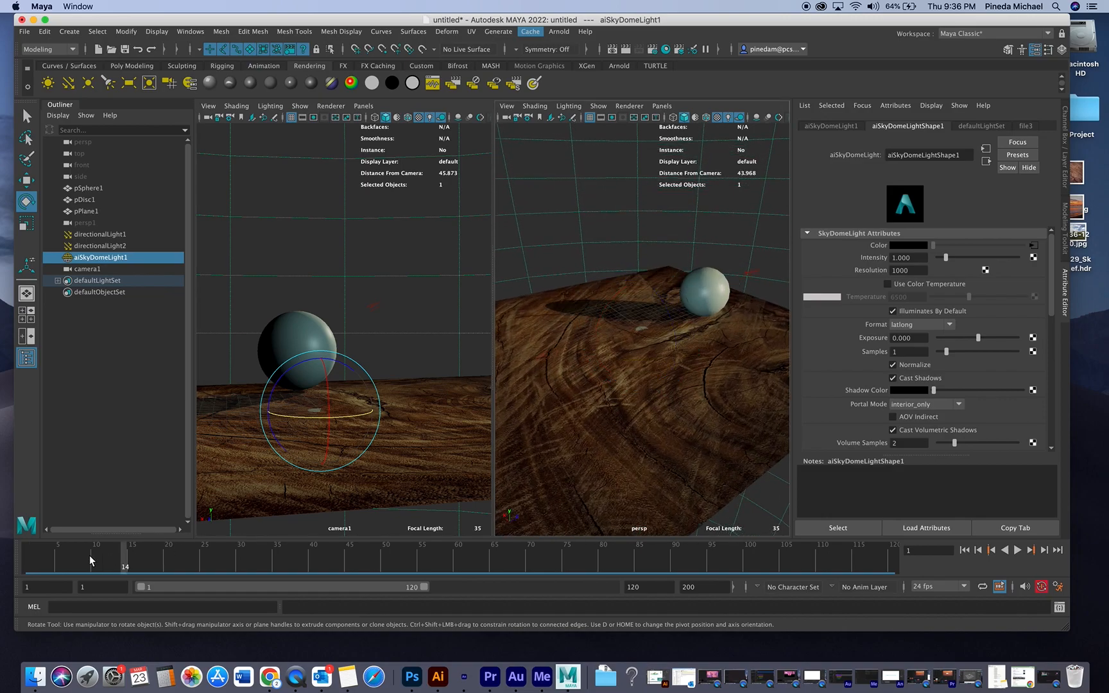
{"action": "left_click", "coordinate": [1018, 550]}
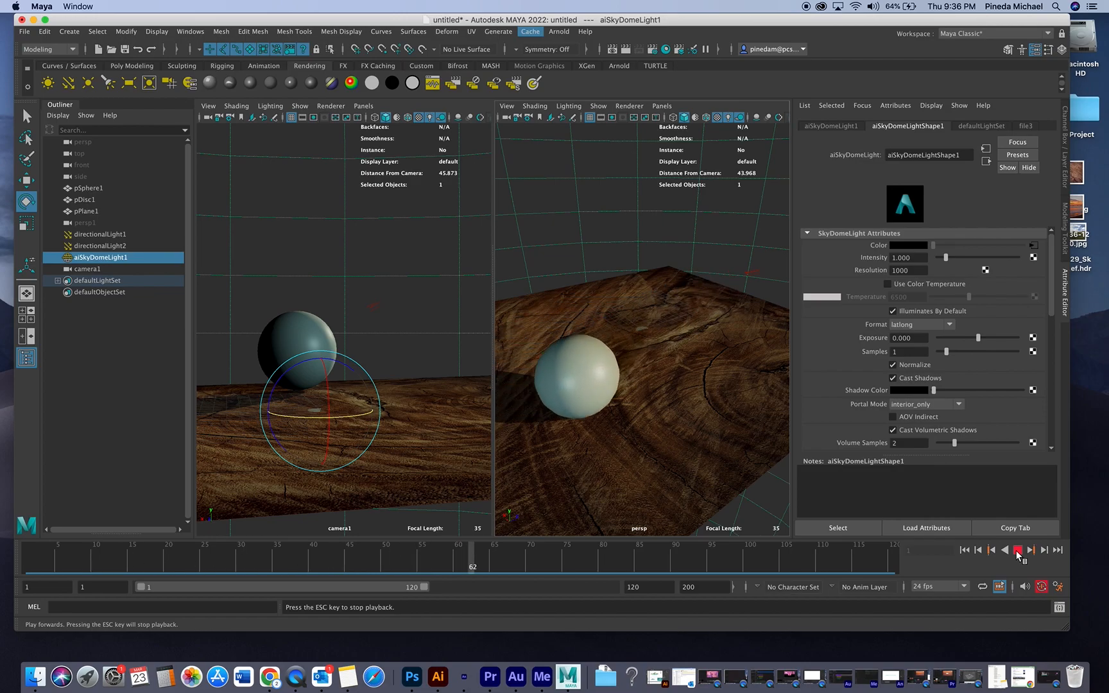
{"action": "left_click", "coordinate": [1017, 551]}
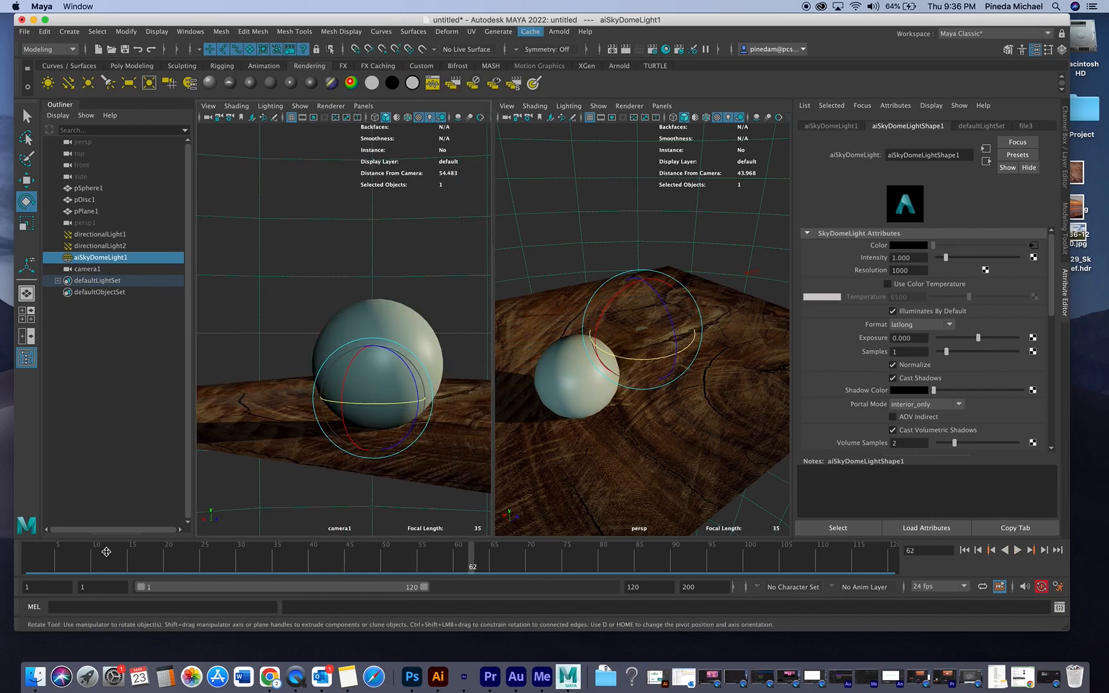
{"action": "key", "text": "alt+shift+v"}
{"action": "left_click", "coordinate": [1017, 550]}
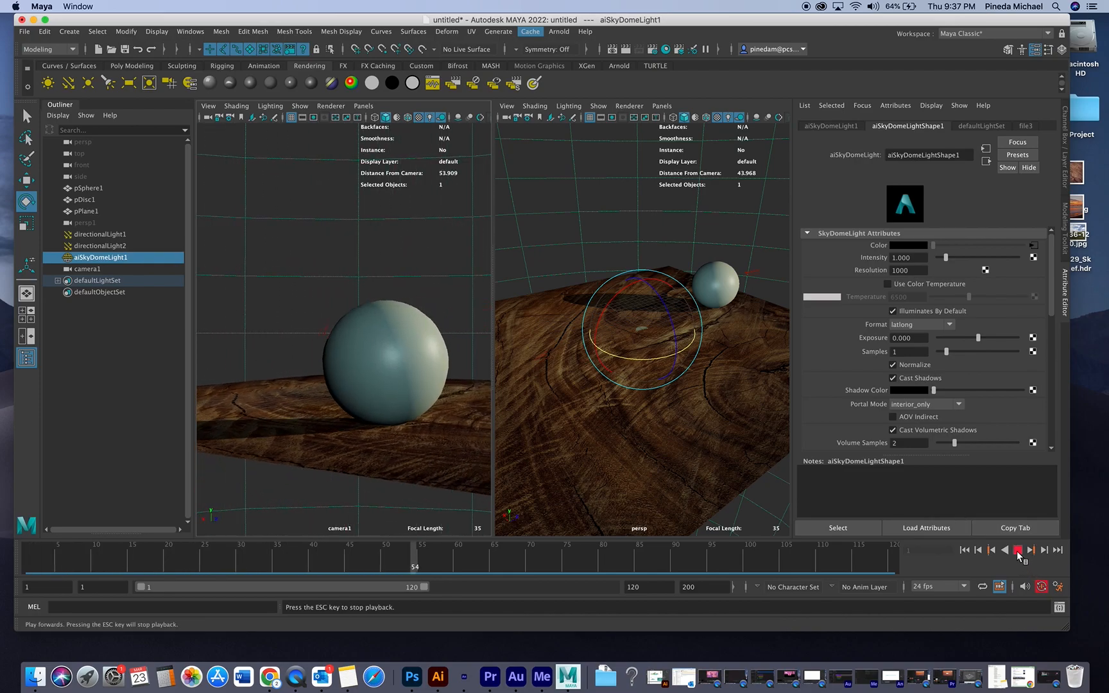
{"action": "left_click", "coordinate": [1018, 550]}
Step: Set the animation end time to frame 60 and play back the shortened range
{"action": "left_click", "coordinate": [704, 587]}
{"action": "type", "text": "60"}
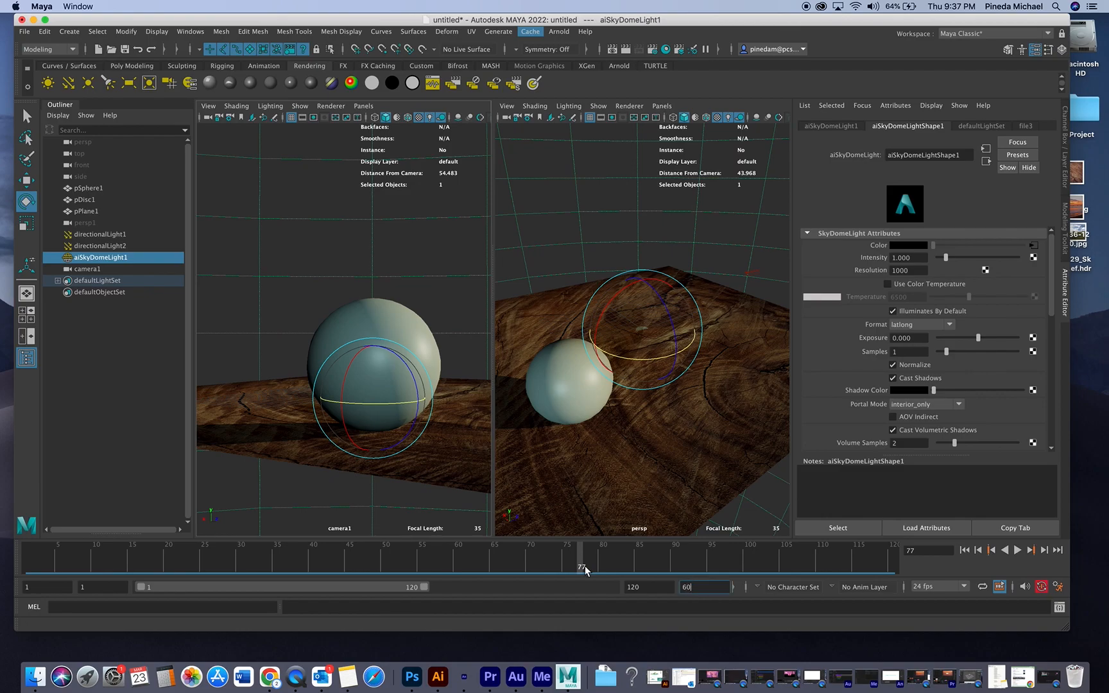
{"action": "key", "text": "Return"}
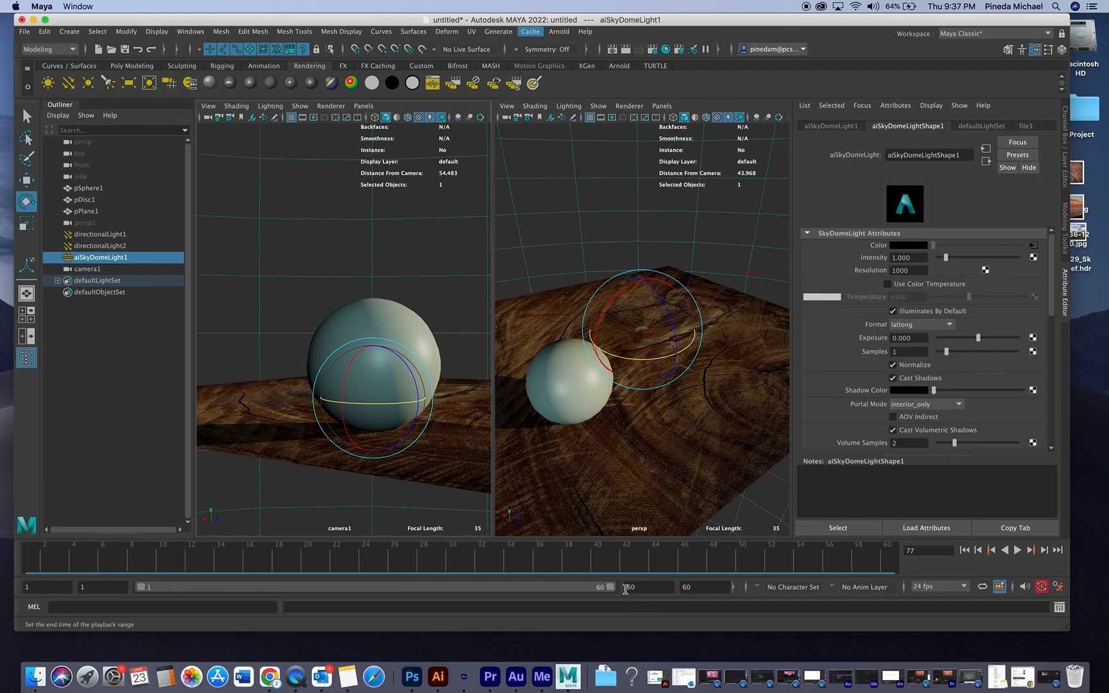
{"action": "key", "text": "alt+v"}
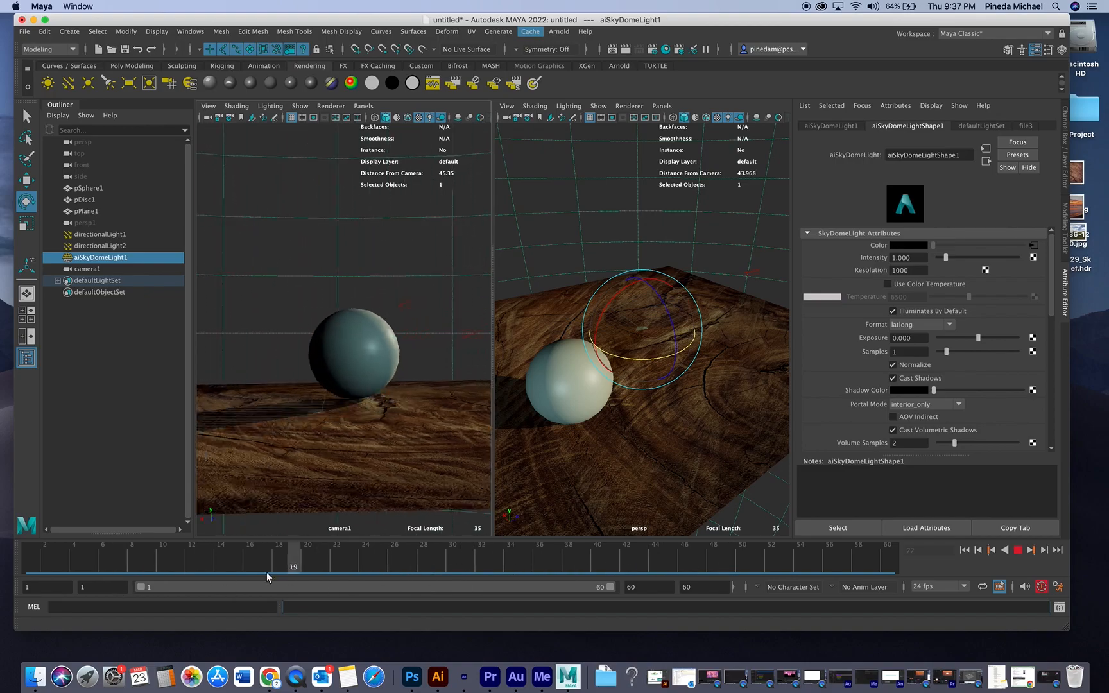
{"action": "key", "text": "Escape"}
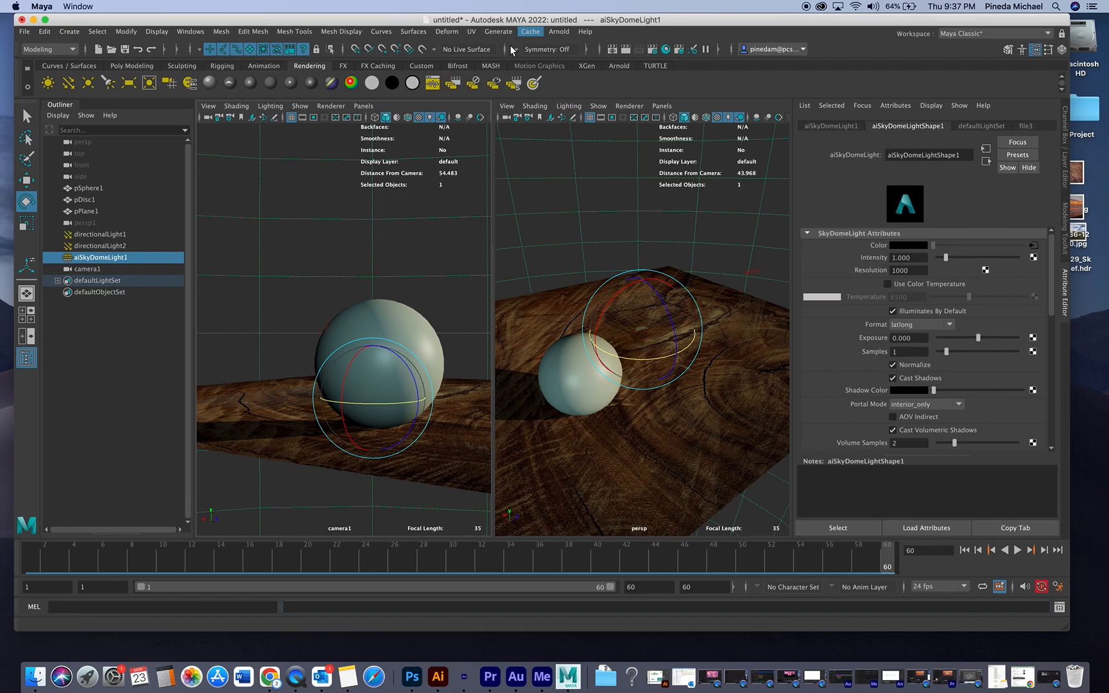
Step: Open the Render View and look through the available renderers, keeping Maya Hardware 2.0
{"action": "left_click", "coordinate": [613, 48]}
{"action": "left_click_drag", "start_coordinate": [585, 77], "coordinate": [633, 89]}
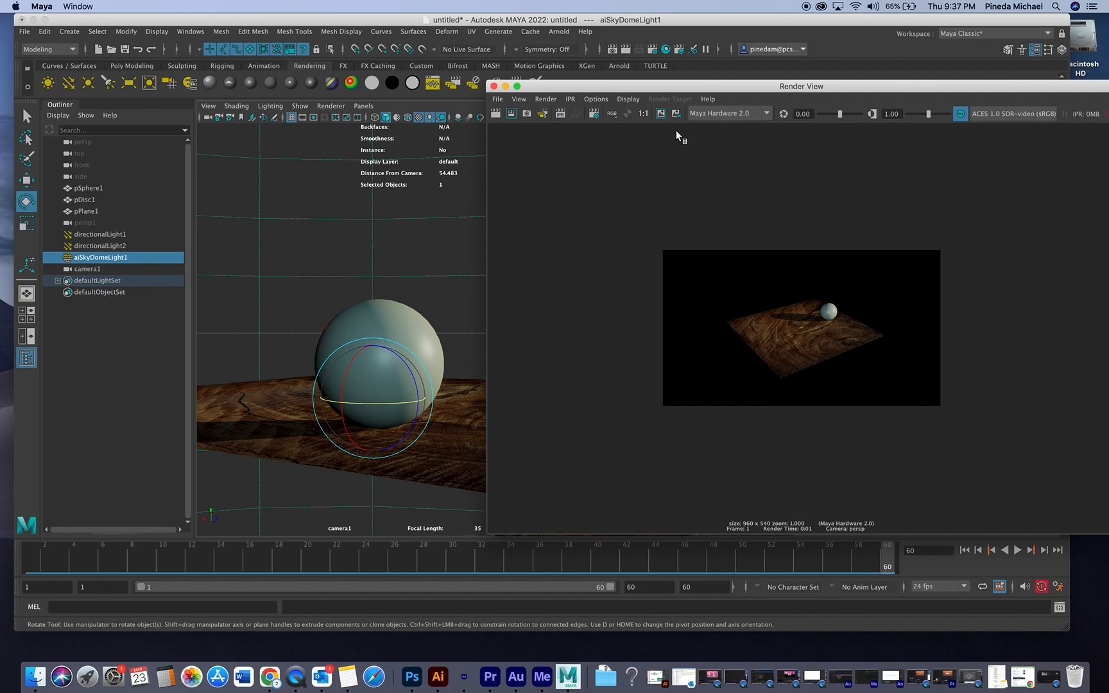
{"action": "left_click", "coordinate": [702, 116]}
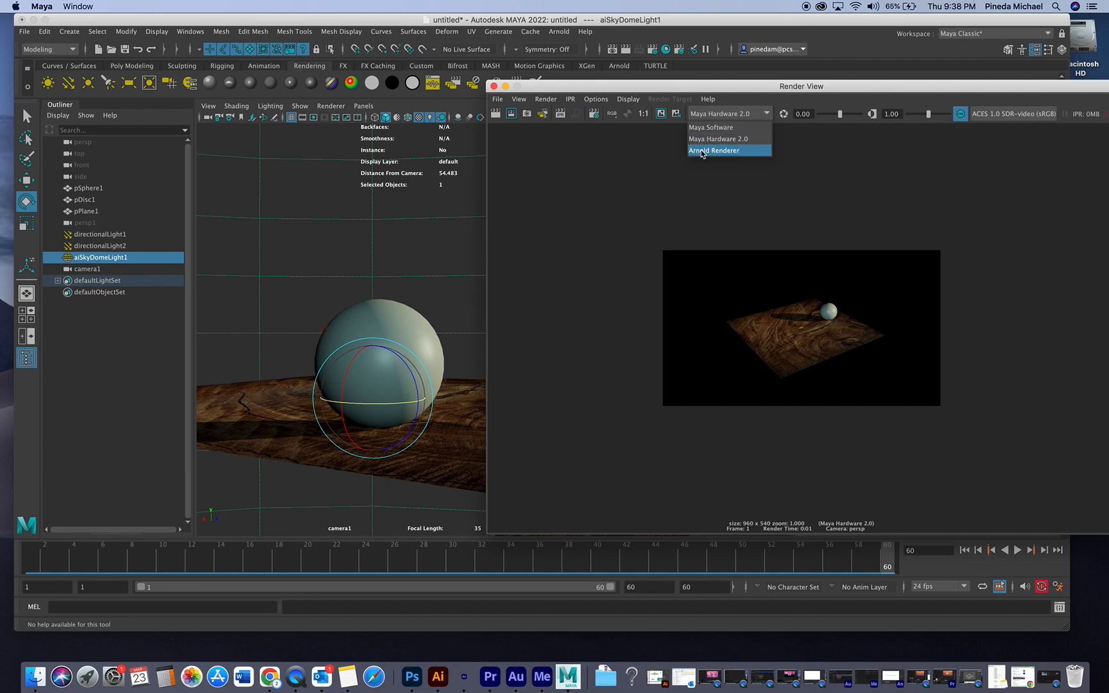
{"action": "left_click", "coordinate": [716, 239]}
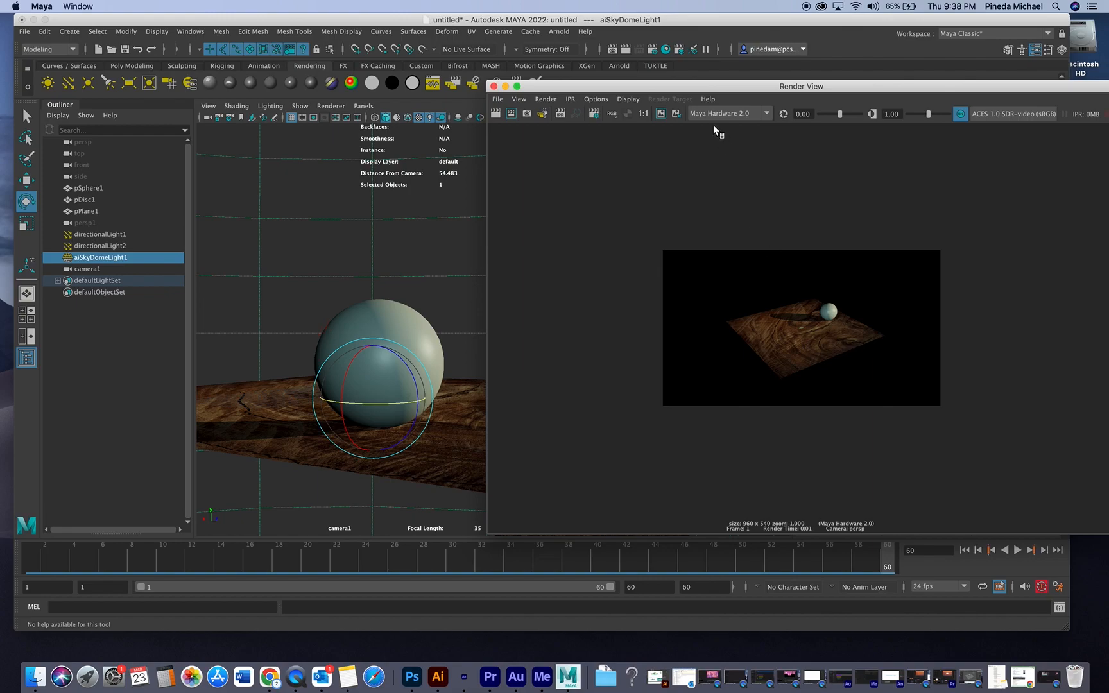
{"action": "left_click_drag", "start_coordinate": [697, 90], "coordinate": [671, 87]}
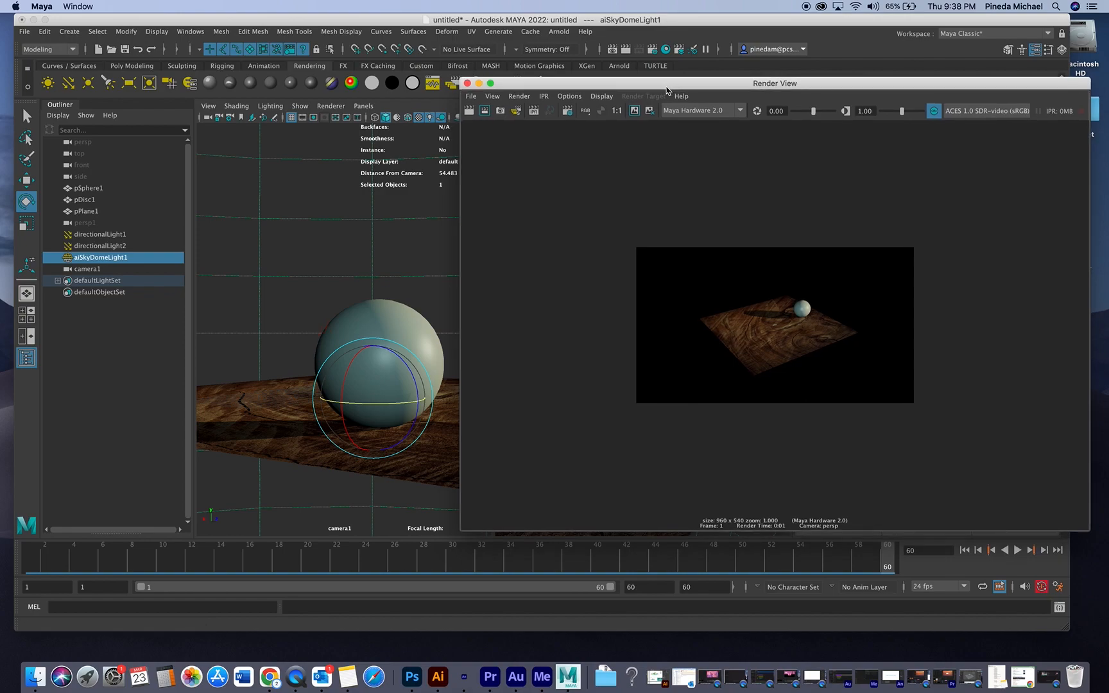
Step: Return the animation to frame 1 and advance it frame by frame to frame 29
{"action": "left_click", "coordinate": [30, 569]}
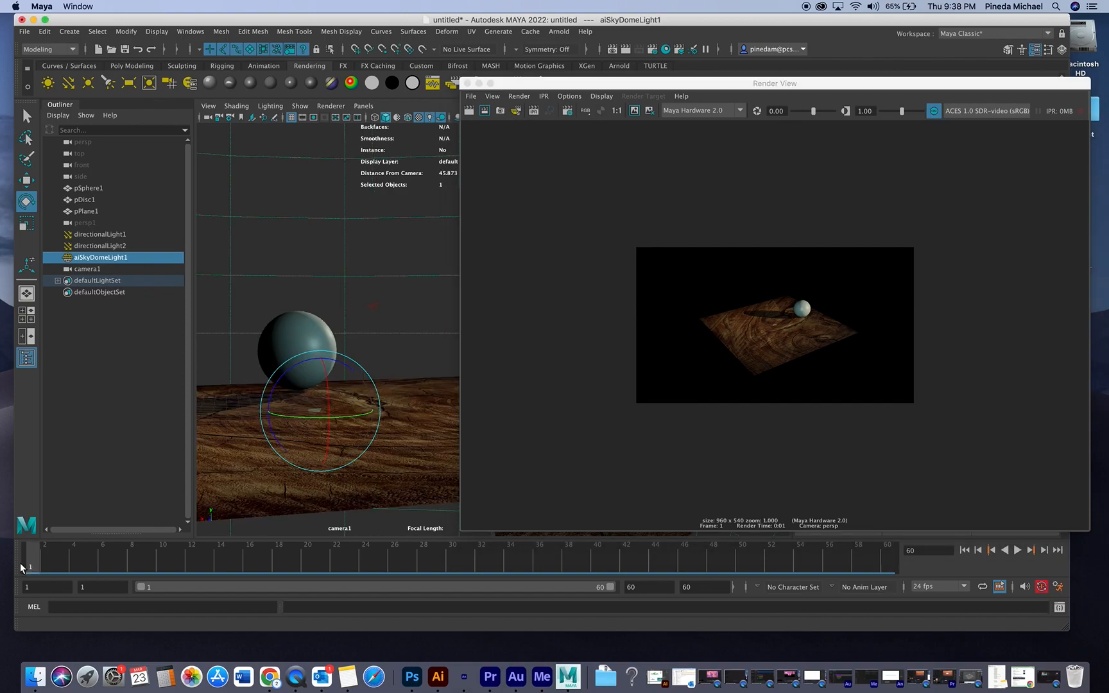
{"action": "left_click", "coordinate": [64, 565]}
{"action": "left_click", "coordinate": [76, 566]}
{"action": "left_click", "coordinate": [89, 566]}
{"action": "left_click", "coordinate": [101, 565]}
{"action": "left_click", "coordinate": [120, 564]}
{"action": "left_click", "coordinate": [132, 564]}
{"action": "left_click", "coordinate": [152, 564]}
{"action": "left_click", "coordinate": [162, 563]}
{"action": "left_click", "coordinate": [175, 564]}
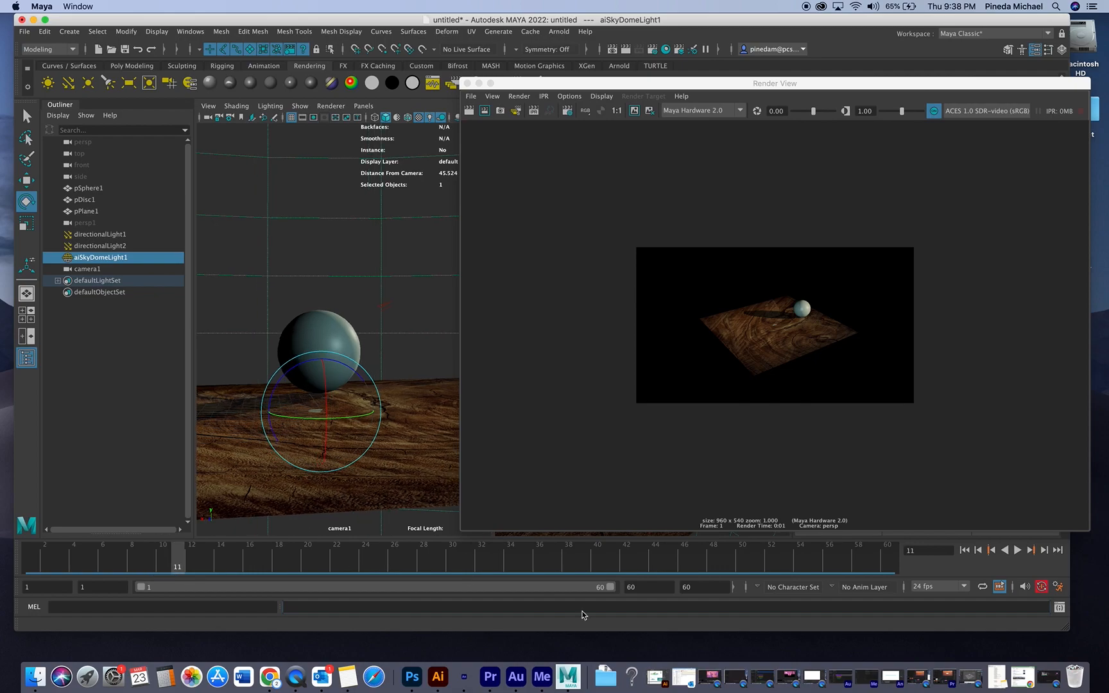
{"action": "left_click", "coordinate": [687, 587]}
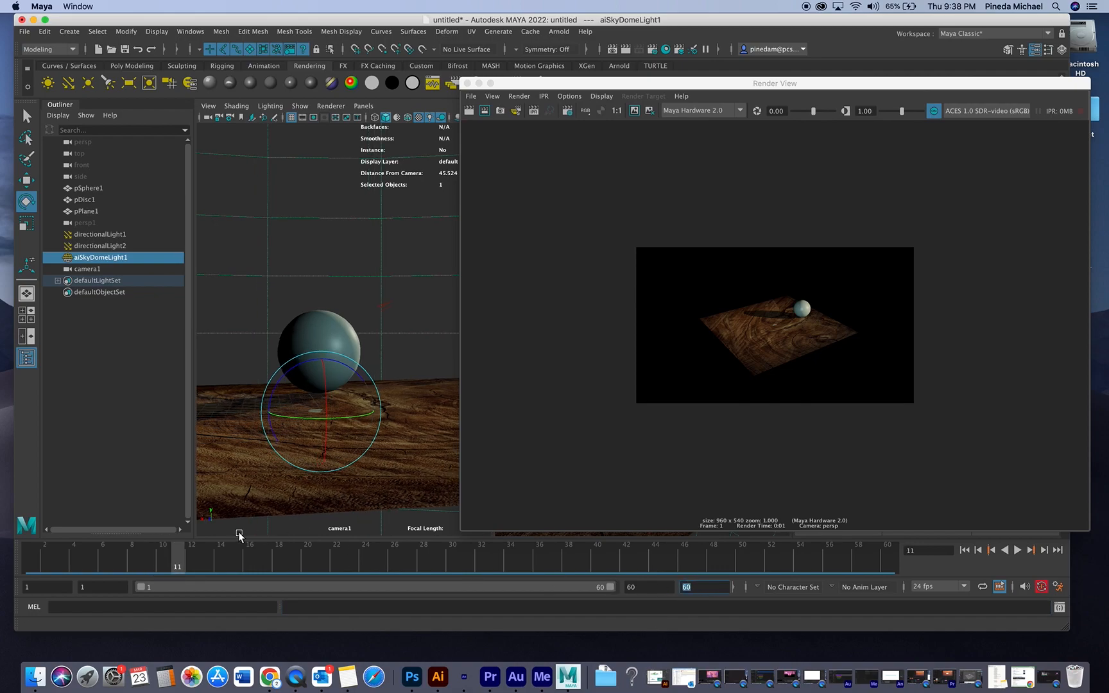
{"action": "left_click", "coordinate": [194, 560]}
{"action": "left_click", "coordinate": [208, 560]}
{"action": "left_click", "coordinate": [225, 553]}
{"action": "left_click", "coordinate": [238, 554]}
{"action": "left_click", "coordinate": [244, 554]}
{"action": "left_click", "coordinate": [261, 554]}
{"action": "left_click", "coordinate": [273, 554]}
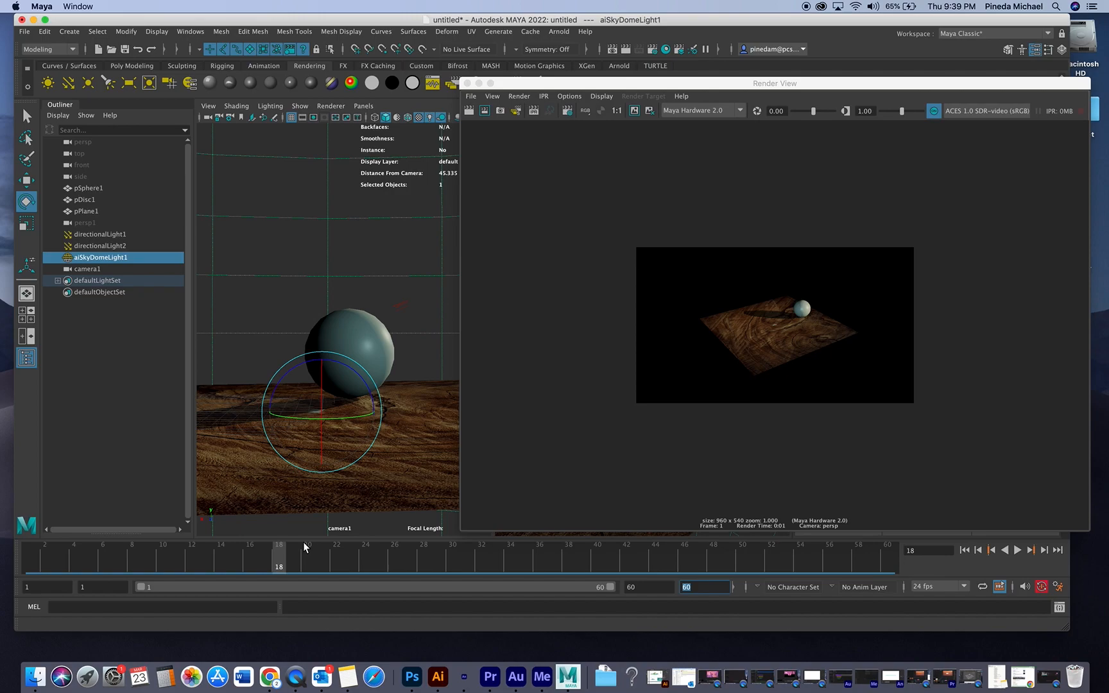
{"action": "left_click", "coordinate": [299, 544]}
{"action": "left_click", "coordinate": [309, 546]}
{"action": "left_click", "coordinate": [322, 552]}
{"action": "left_click", "coordinate": [335, 556]}
{"action": "left_click", "coordinate": [350, 556]}
{"action": "left_click", "coordinate": [365, 556]}
{"action": "left_click", "coordinate": [376, 557]}
{"action": "left_click", "coordinate": [395, 558]}
{"action": "left_click", "coordinate": [410, 558]}
{"action": "left_click", "coordinate": [439, 566]}
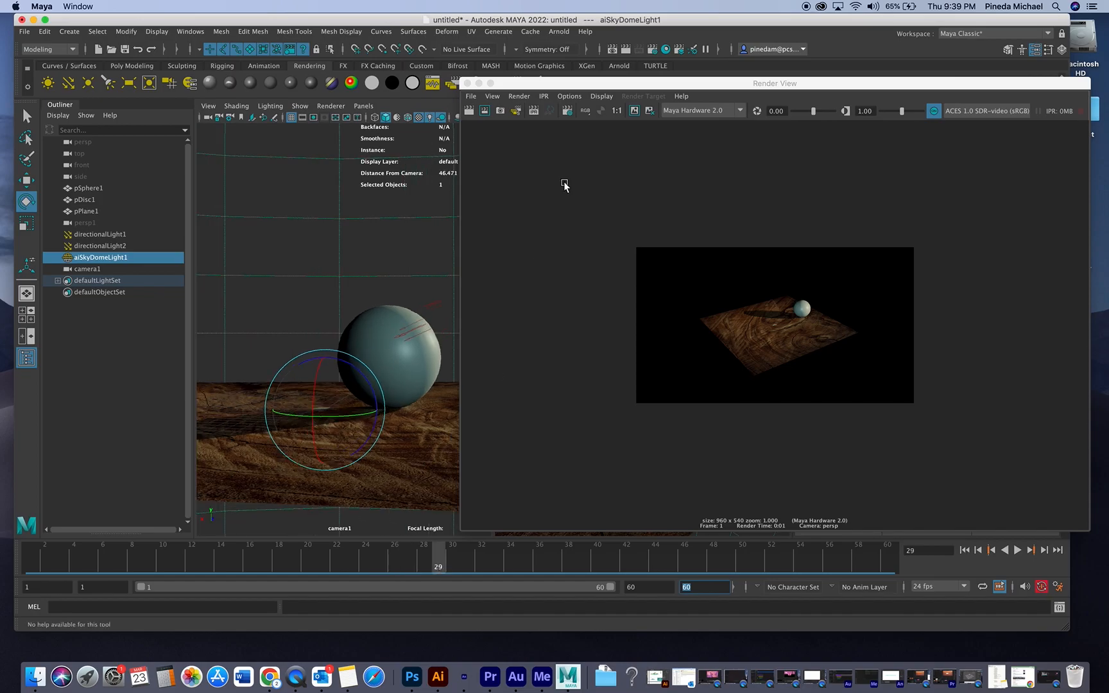
Step: Render the current frame through camera1 in the Render View
{"action": "left_click", "coordinate": [556, 88]}
{"action": "left_click_drag", "start_coordinate": [556, 88], "coordinate": [504, 77]}
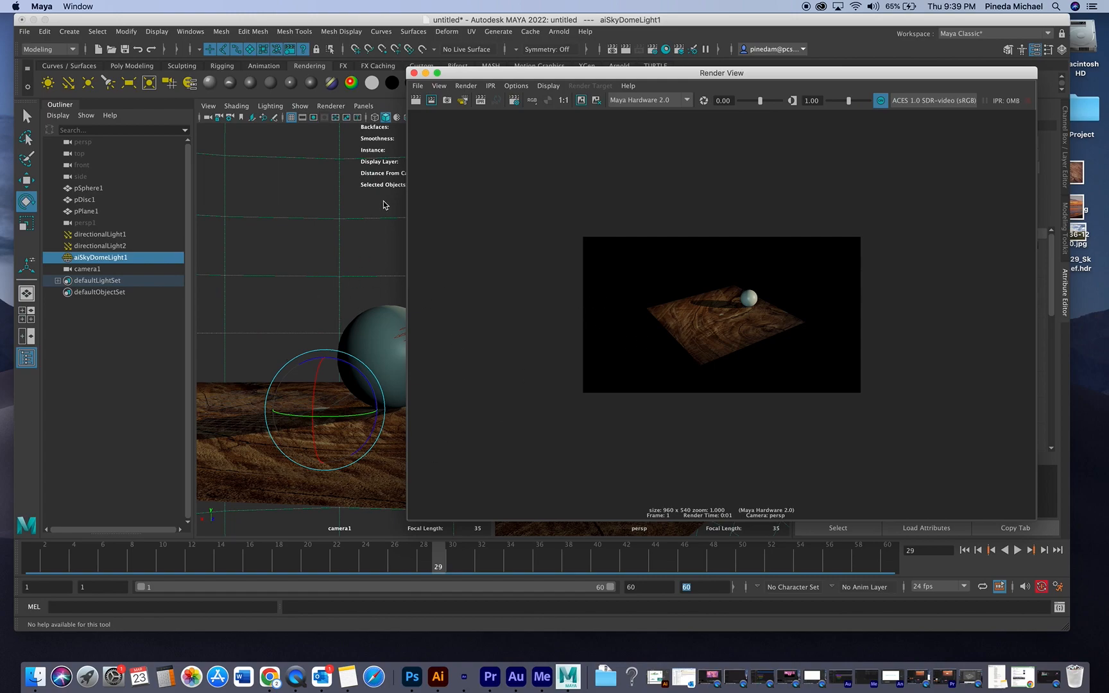
{"action": "left_click", "coordinate": [464, 86]}
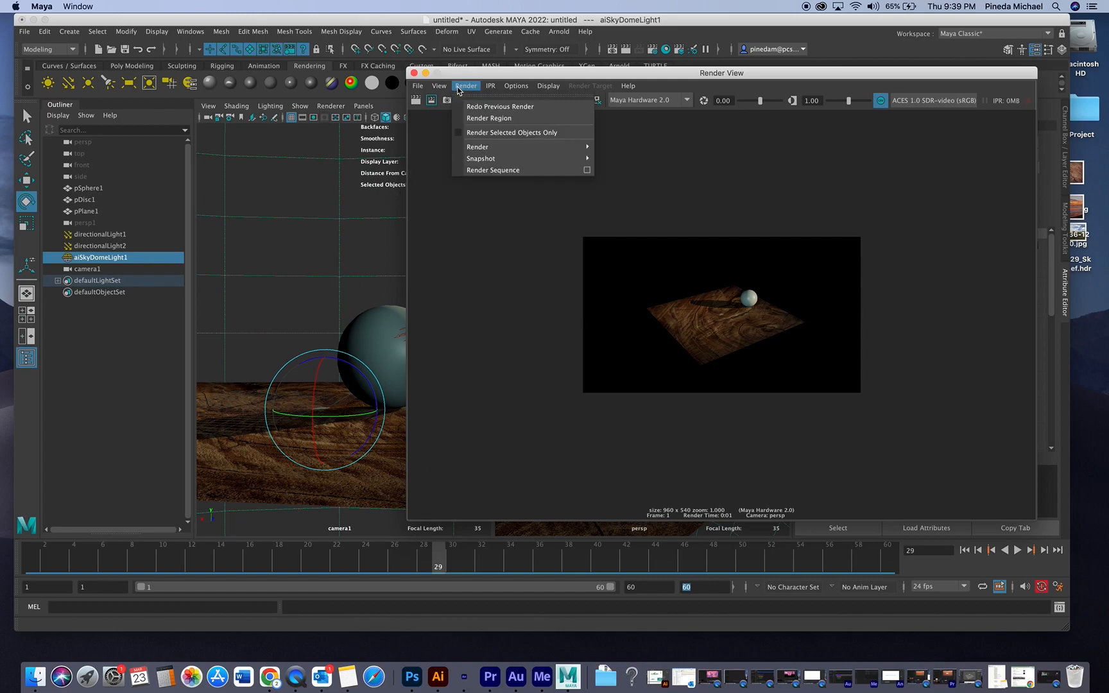
{"action": "mouse_move", "coordinate": [496, 148]}
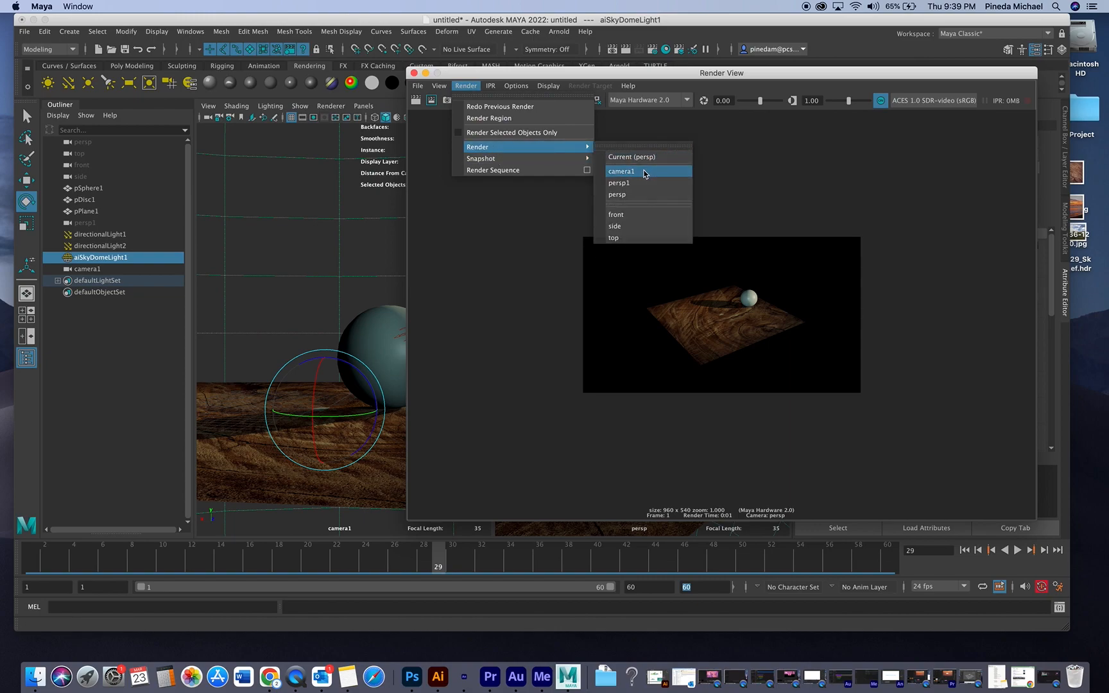
{"action": "left_click", "coordinate": [645, 172]}
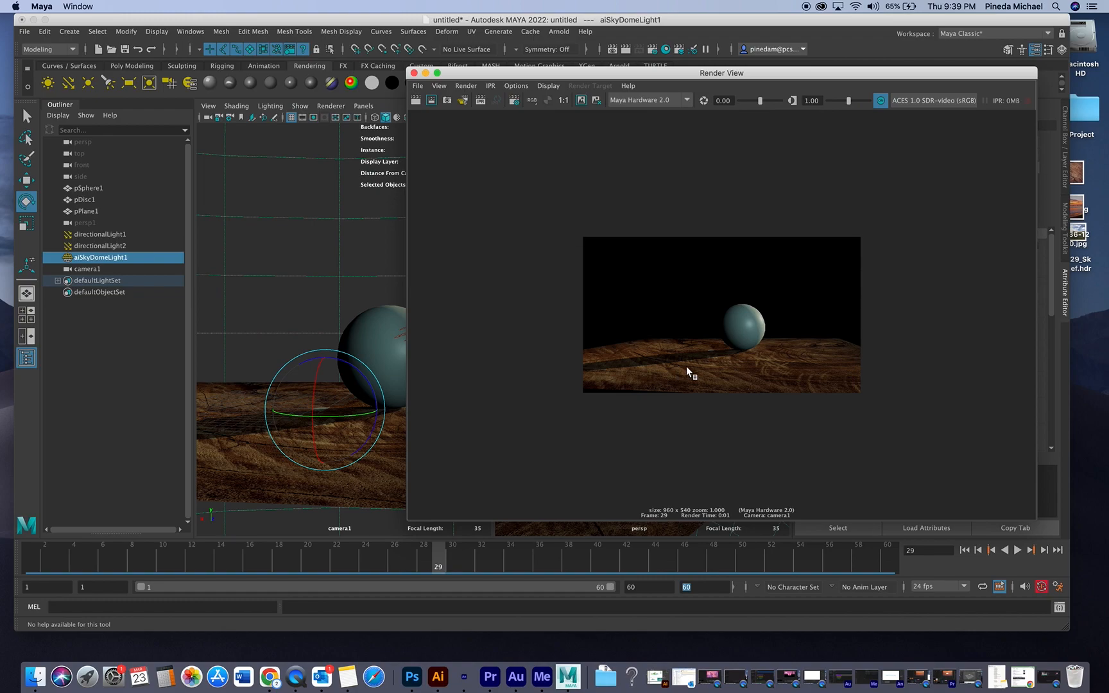
{"action": "left_click_drag", "start_coordinate": [513, 76], "coordinate": [633, 89]}
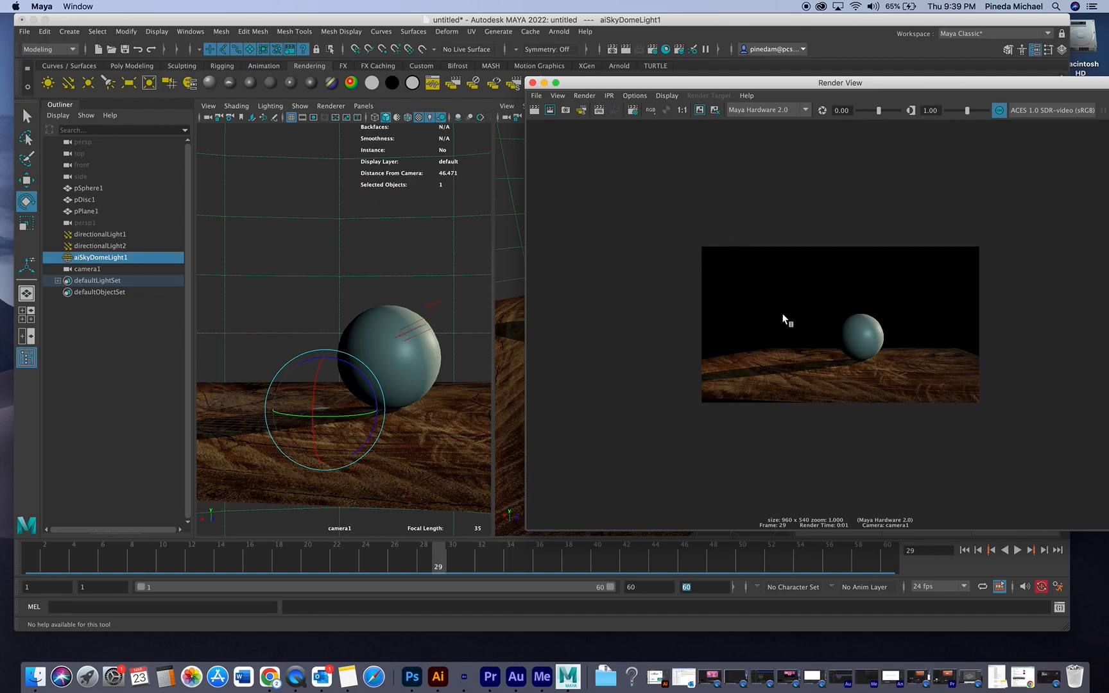
Step: Switch the renderer to Maya Software and render the camera1 frame again
{"action": "left_click", "coordinate": [760, 115]}
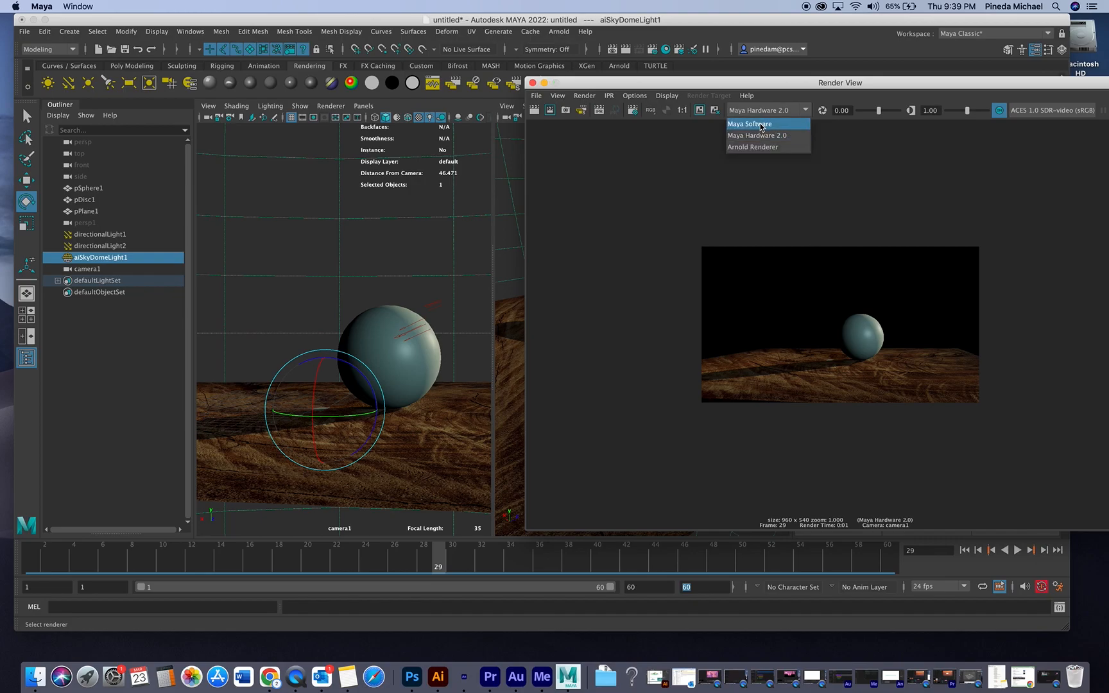
{"action": "left_click", "coordinate": [761, 125]}
{"action": "left_click", "coordinate": [764, 118]}
{"action": "left_click", "coordinate": [762, 119]}
{"action": "left_click", "coordinate": [536, 111]}
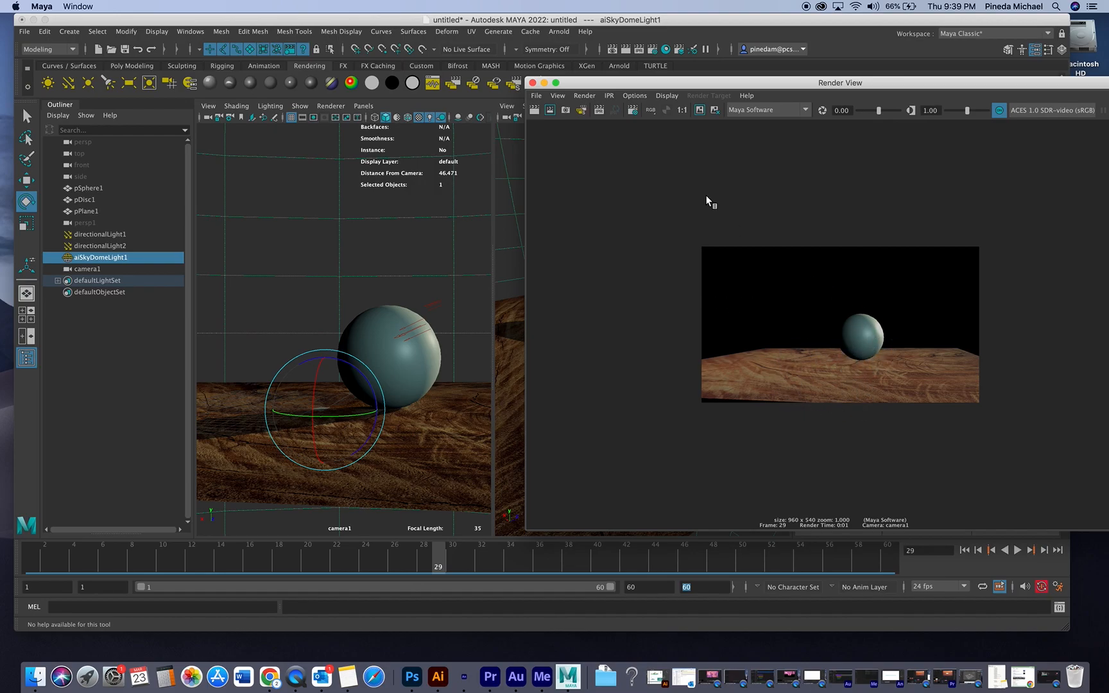
Step: Switch the renderer back to Maya Hardware 2.0 and re-render the camera1 frame
{"action": "left_click", "coordinate": [767, 110]}
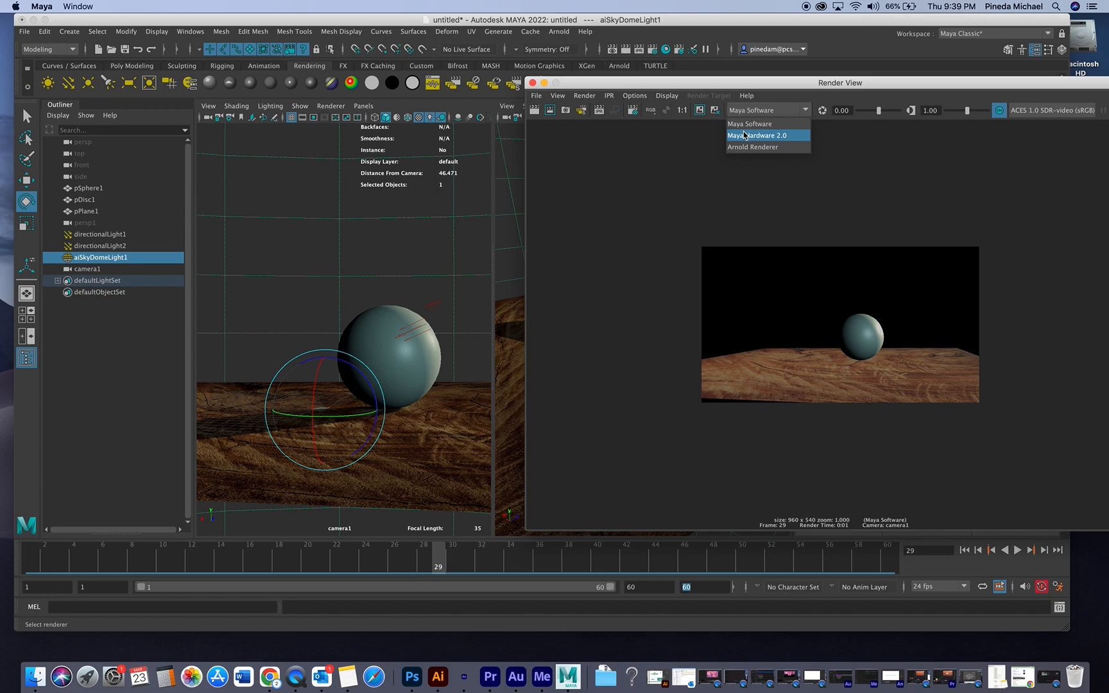
{"action": "left_click", "coordinate": [745, 135]}
{"action": "left_click", "coordinate": [534, 109]}
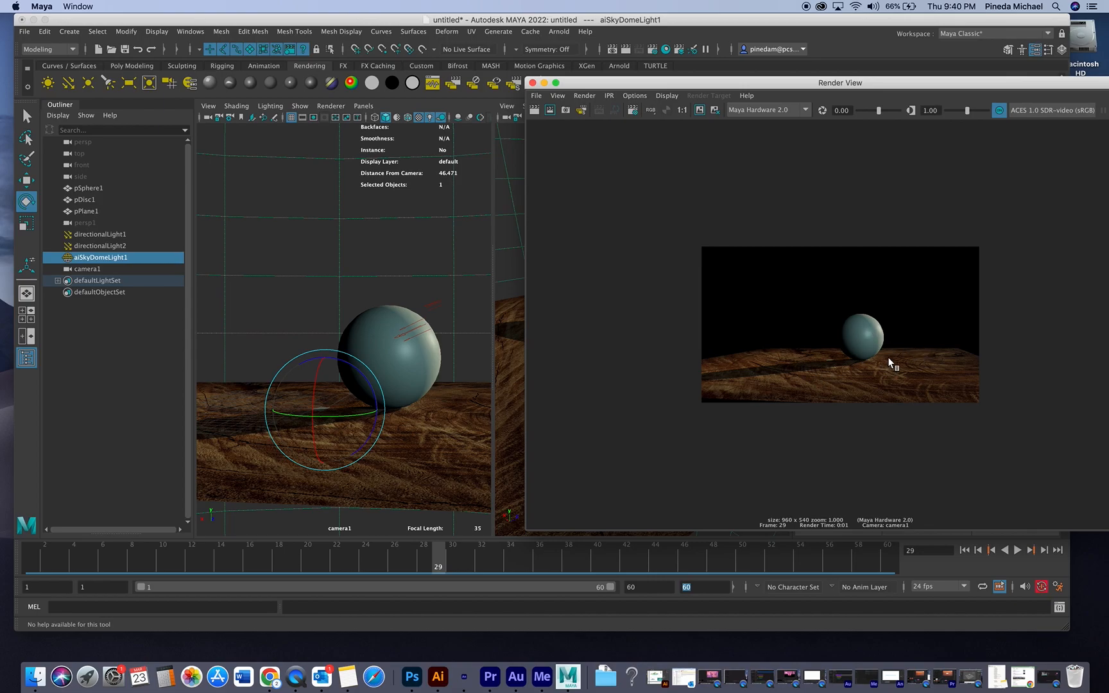
{"action": "left_click_drag", "start_coordinate": [783, 84], "coordinate": [782, 84]}
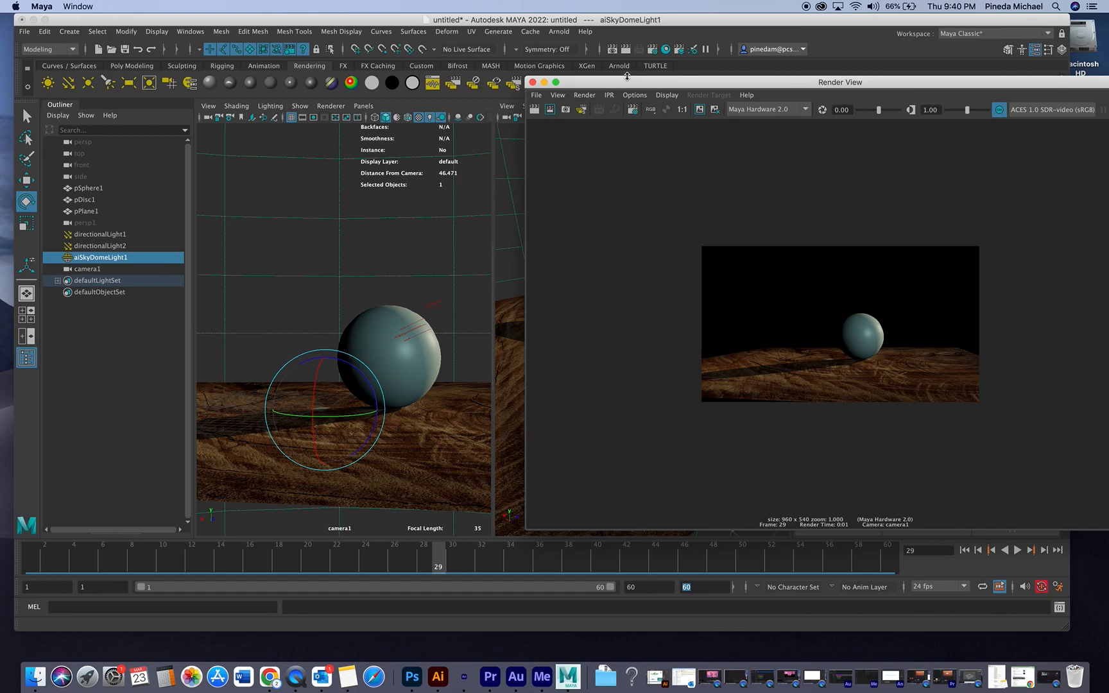
Step: Select directionalLight1, raise its intensity to 2.905, and re-render the camera1 frame
{"action": "left_click_drag", "start_coordinate": [623, 84], "coordinate": [741, 460]}
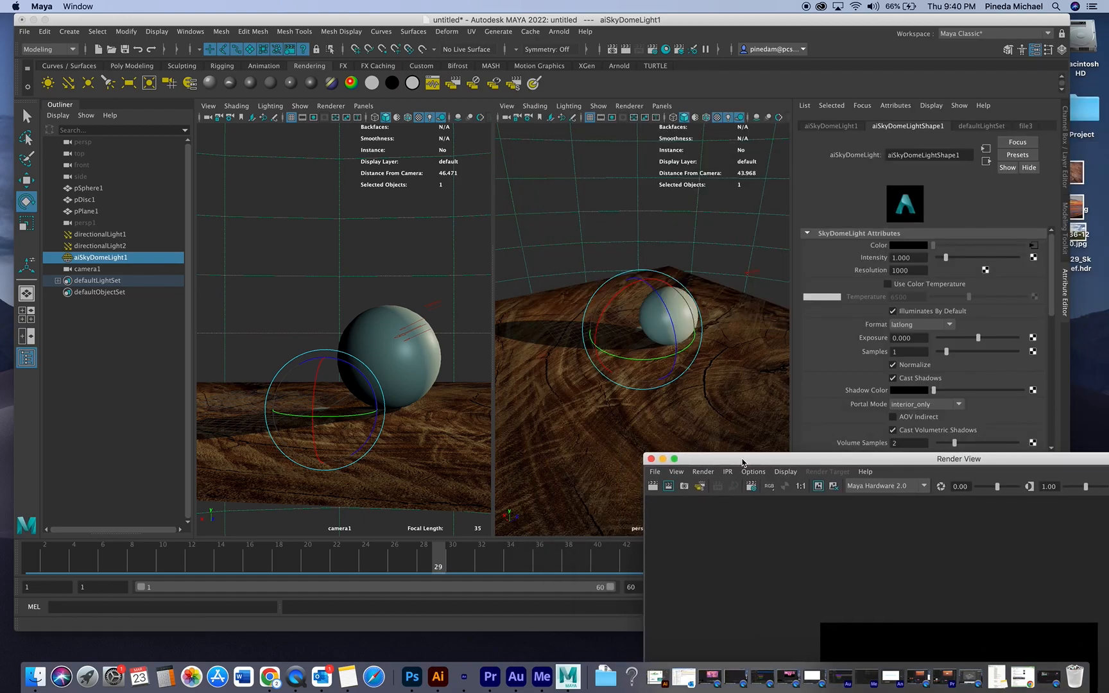
{"action": "left_click", "coordinate": [750, 274]}
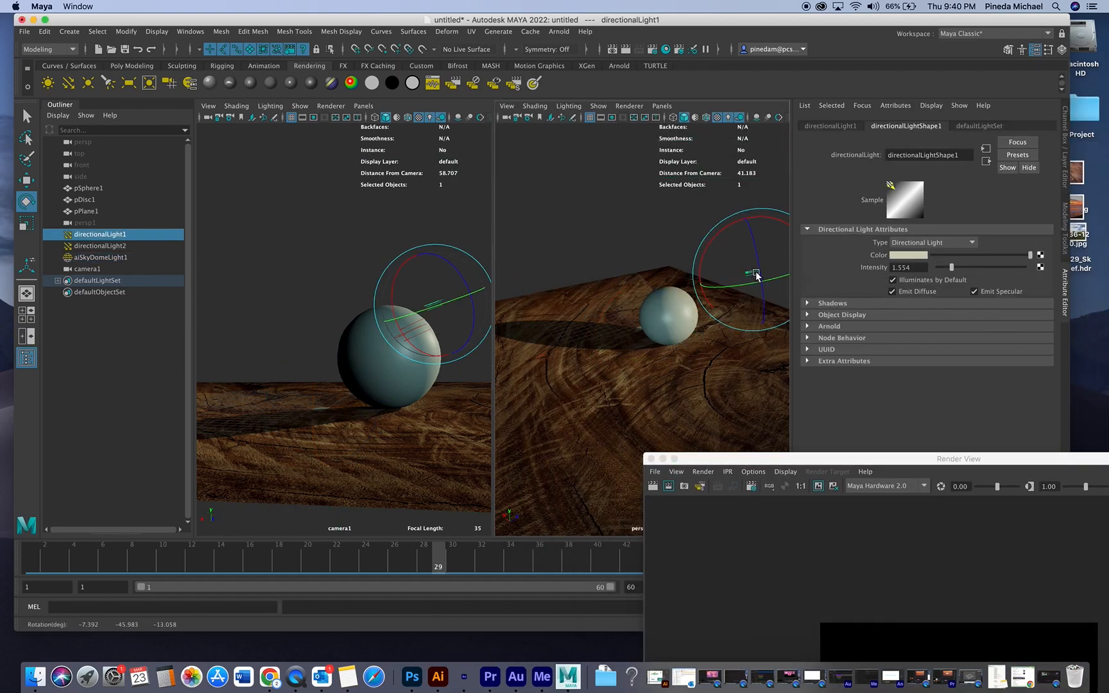
{"action": "left_click", "coordinate": [963, 267]}
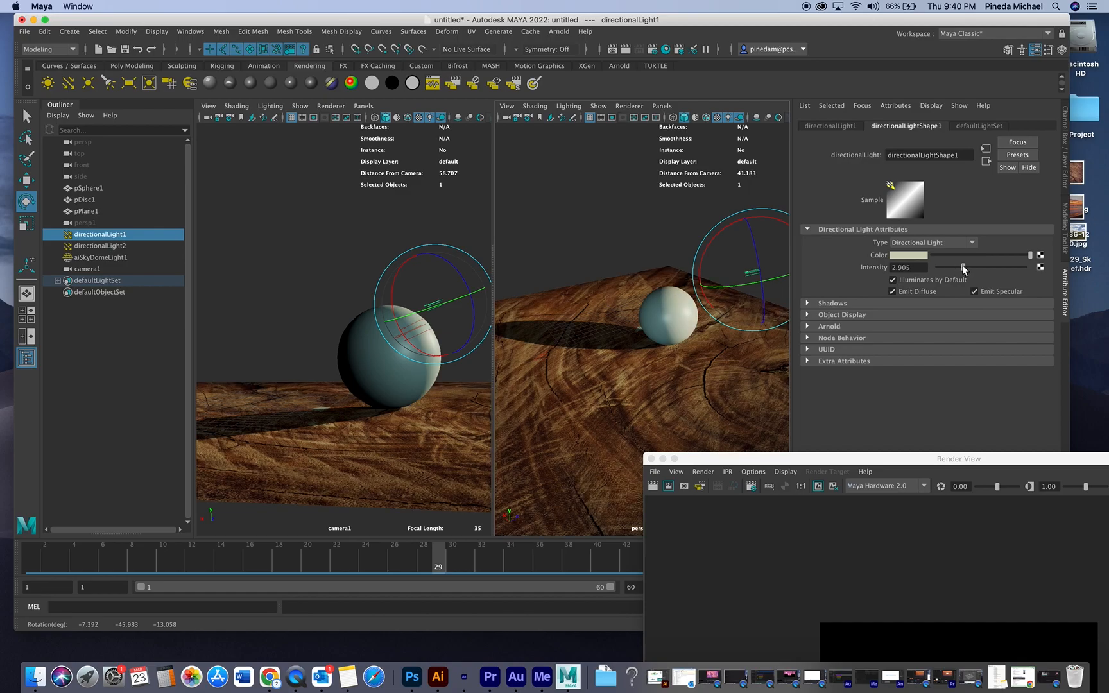
{"action": "double_click", "coordinate": [863, 459]}
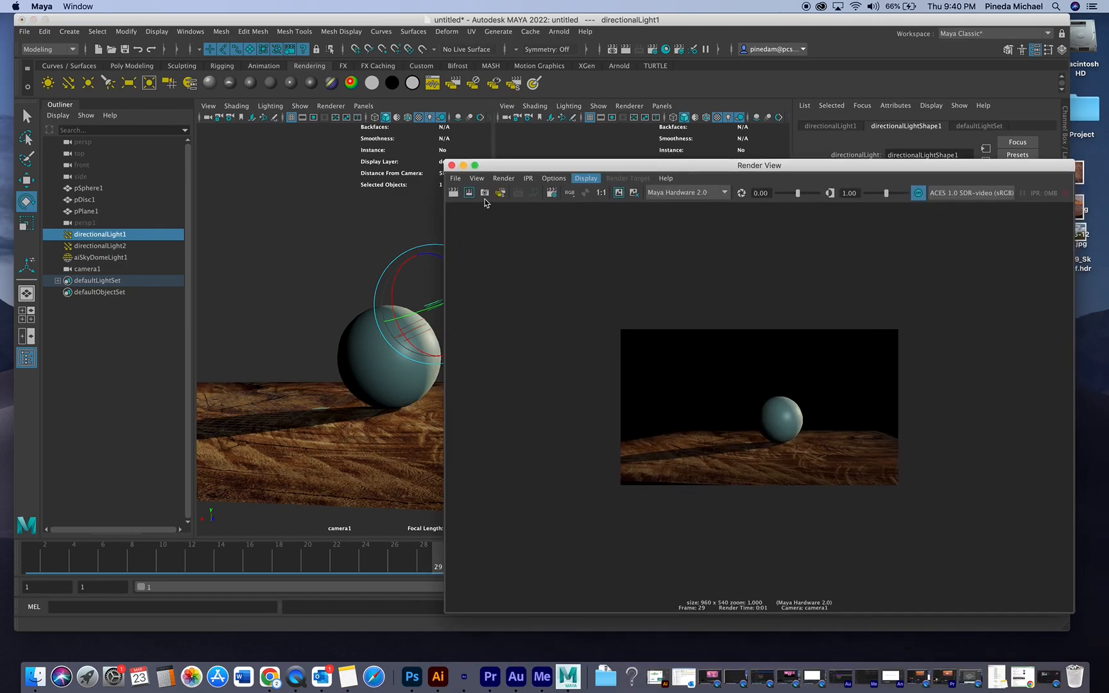
{"action": "left_click", "coordinate": [454, 193]}
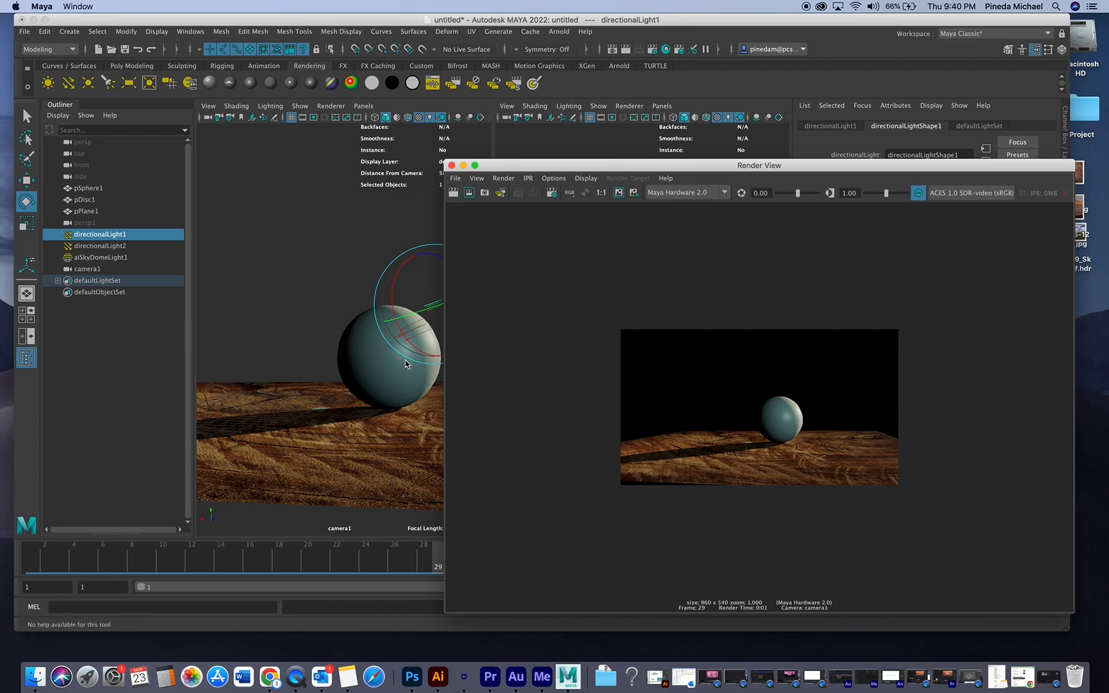
Step: Lower directionalLight1's intensity to 0.405 and re-render the camera1 frame
{"action": "left_click_drag", "start_coordinate": [556, 169], "coordinate": [670, 413]}
{"action": "left_click_drag", "start_coordinate": [966, 270], "coordinate": [941, 271]}
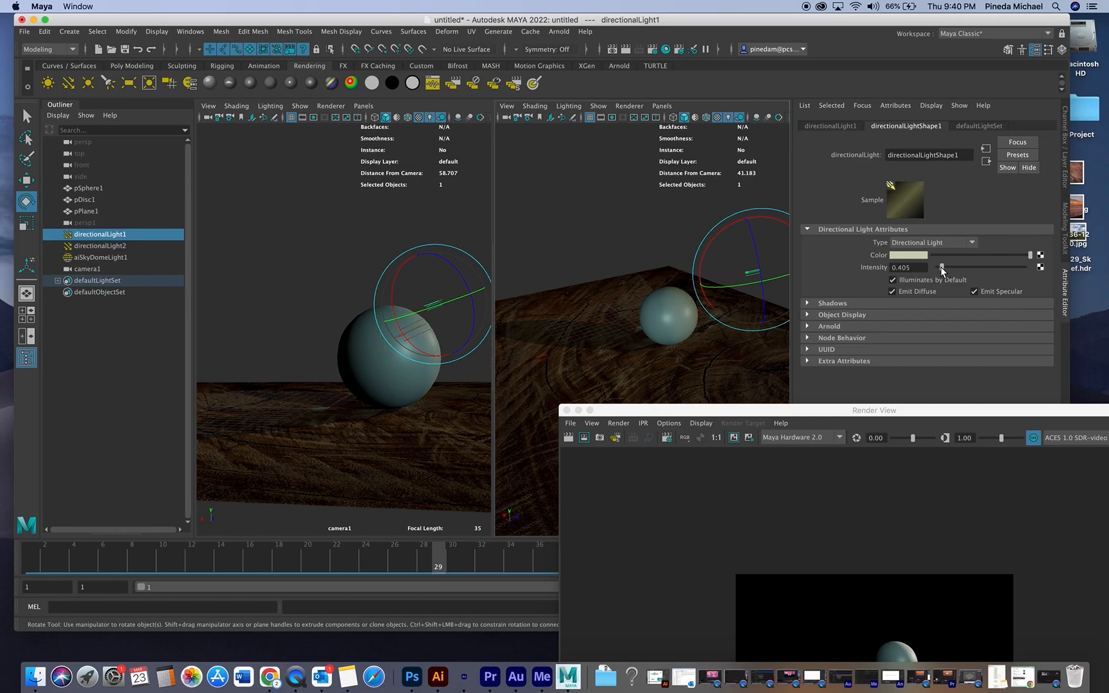
{"action": "left_click_drag", "start_coordinate": [696, 416], "coordinate": [667, 88]}
{"action": "left_click", "coordinate": [542, 115]}
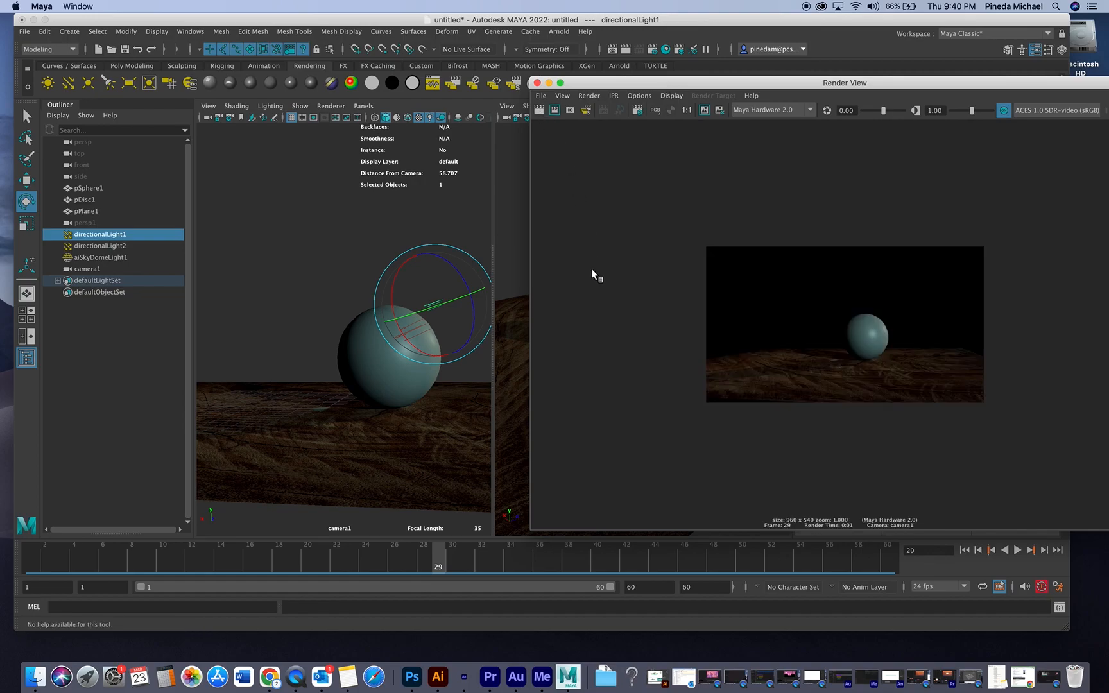
{"action": "left_click_drag", "start_coordinate": [853, 82], "coordinate": [926, 355]}
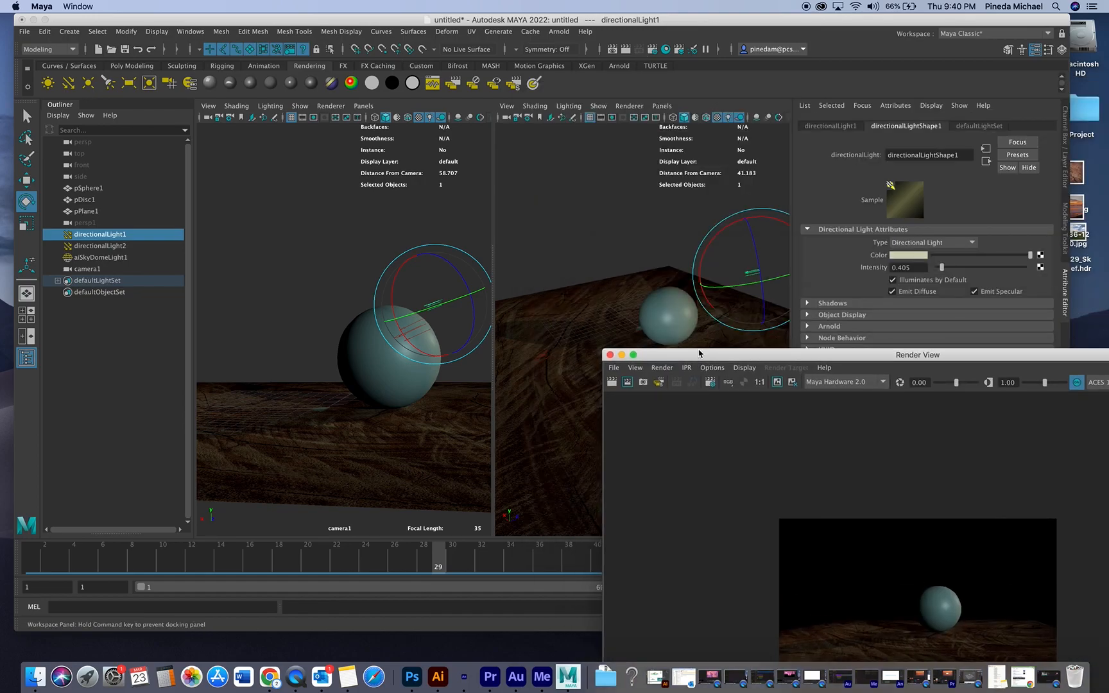
Step: Raise directionalLight1's intensity to 2.500, re-render the camera1 frame, and reposition the Render View window
{"action": "left_click_drag", "start_coordinate": [942, 267], "coordinate": [960, 267]}
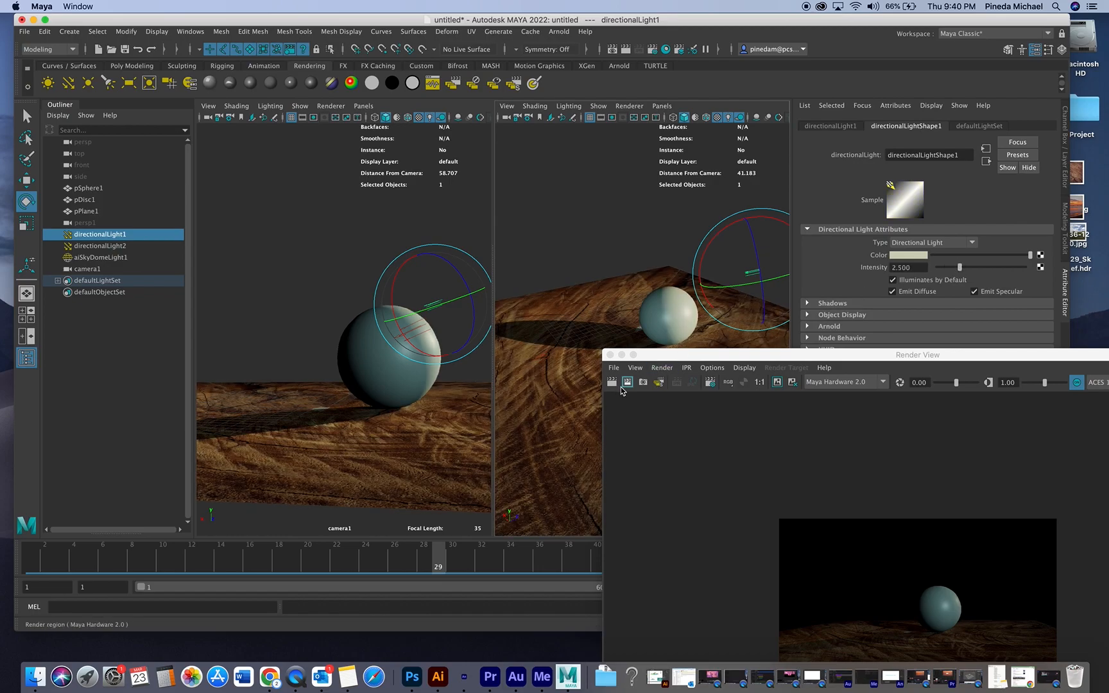
{"action": "left_click", "coordinate": [613, 382]}
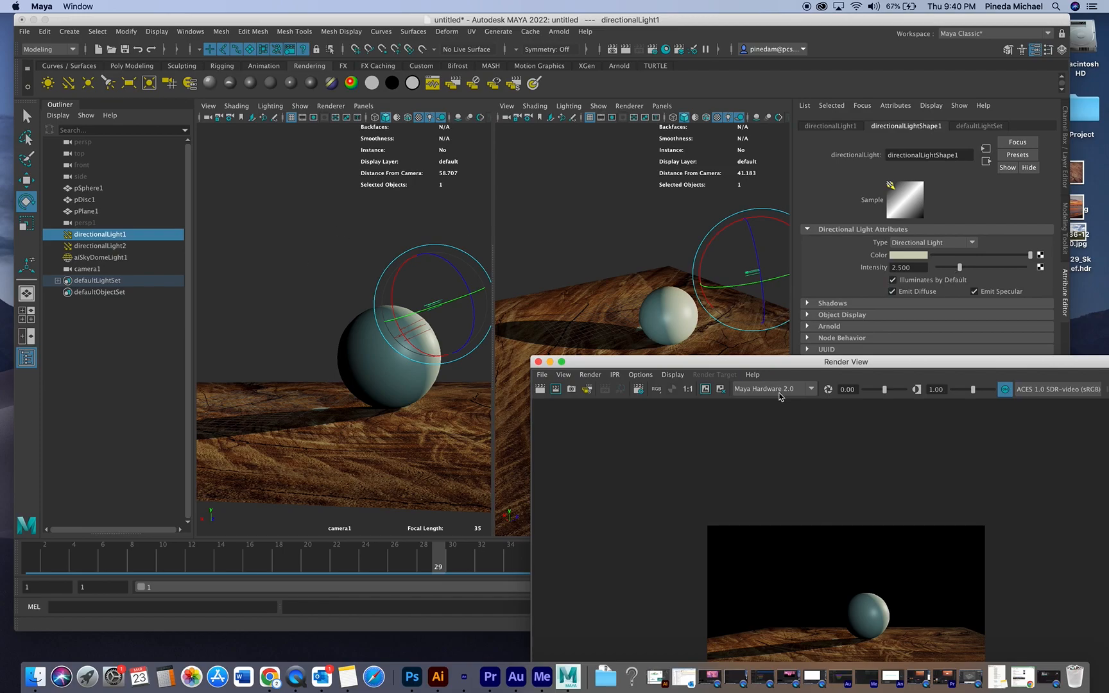
{"action": "left_click_drag", "start_coordinate": [699, 366], "coordinate": [757, 456]}
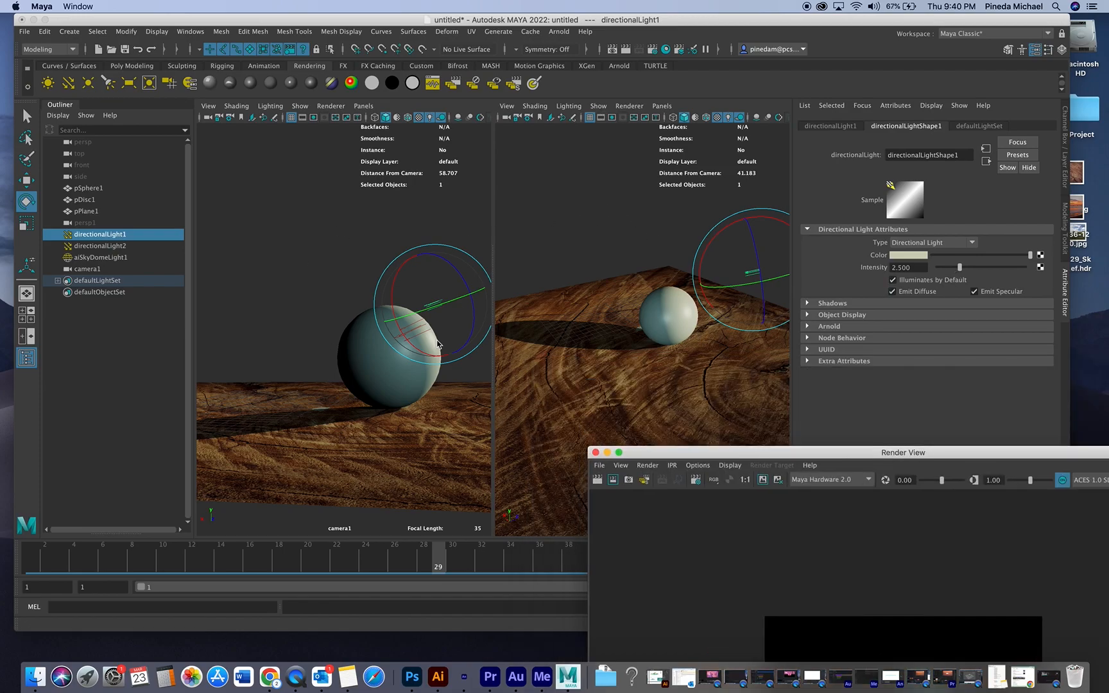
{"action": "double_click", "coordinate": [702, 451]}
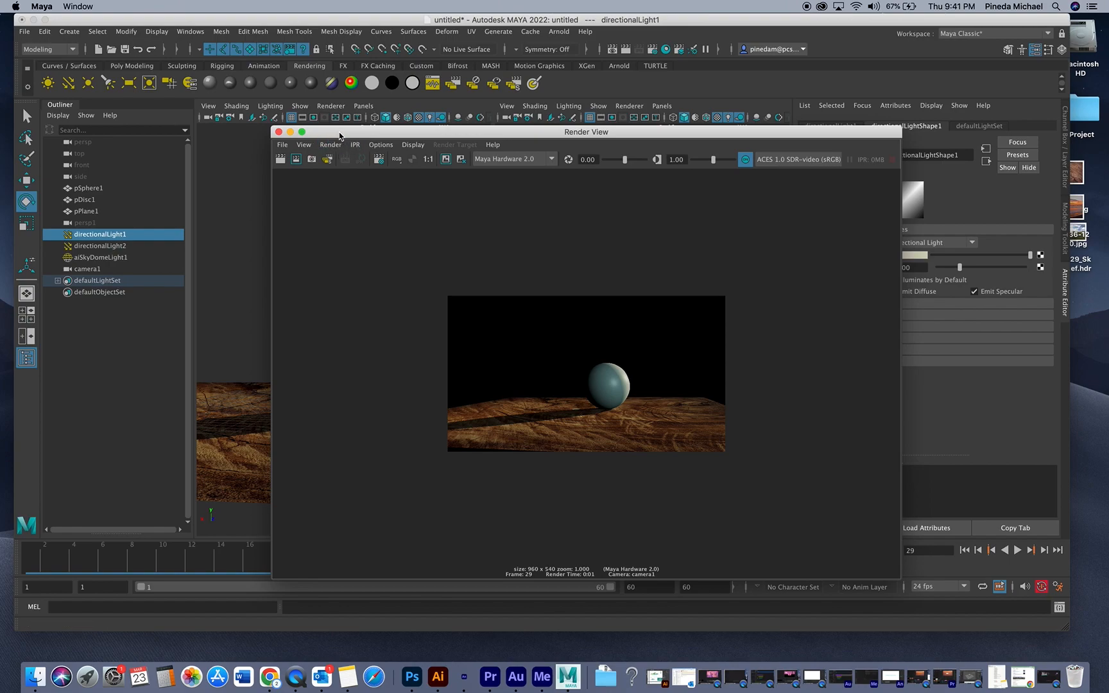
Step: Start setting the Maya project and browse to the Project folder on the Desktop
{"action": "left_click", "coordinate": [30, 32]}
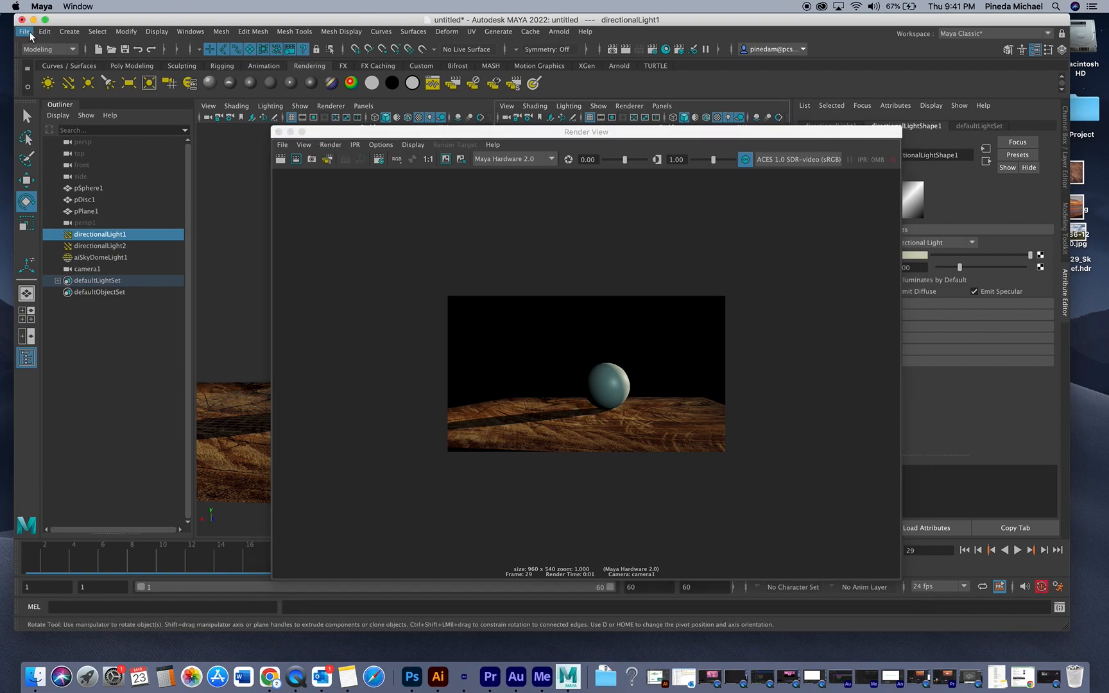
{"action": "left_click", "coordinate": [29, 32]}
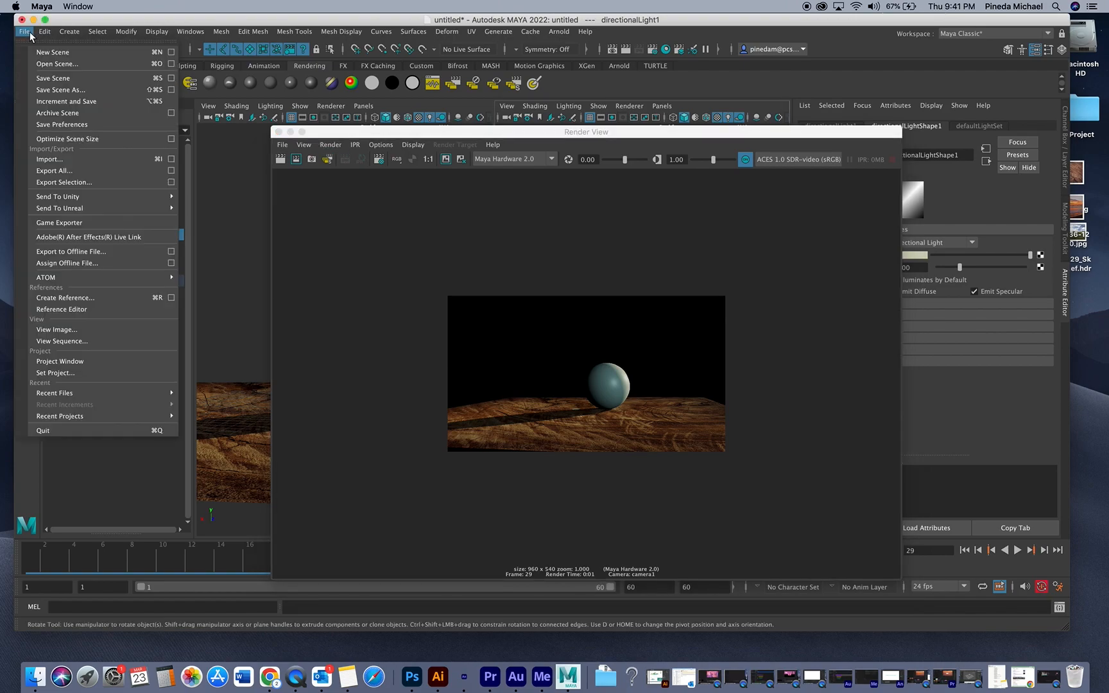
{"action": "left_click", "coordinate": [75, 377]}
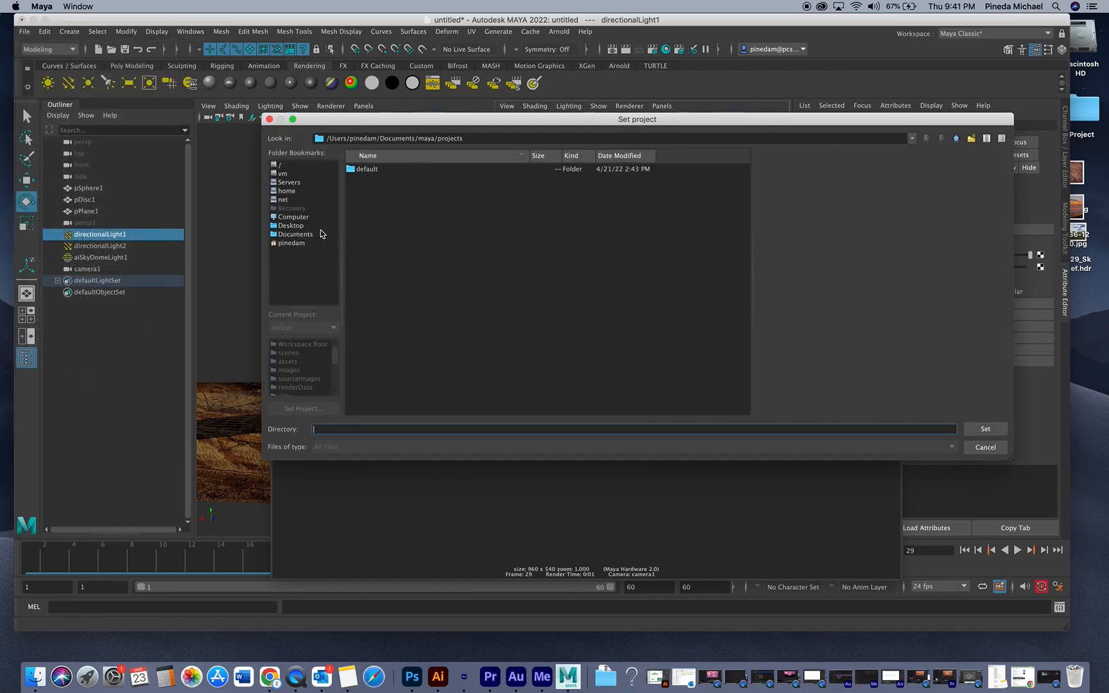
{"action": "left_click", "coordinate": [292, 225]}
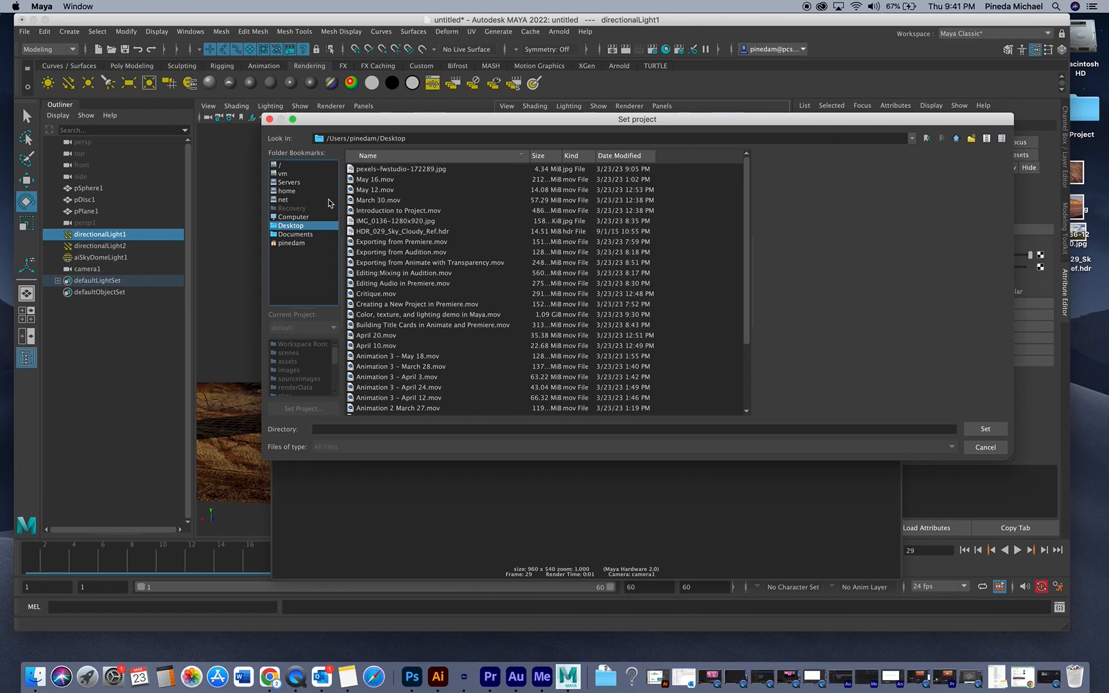
{"action": "scroll", "coordinate": [488, 314], "scroll_direction": "down", "scroll_amount": 4}
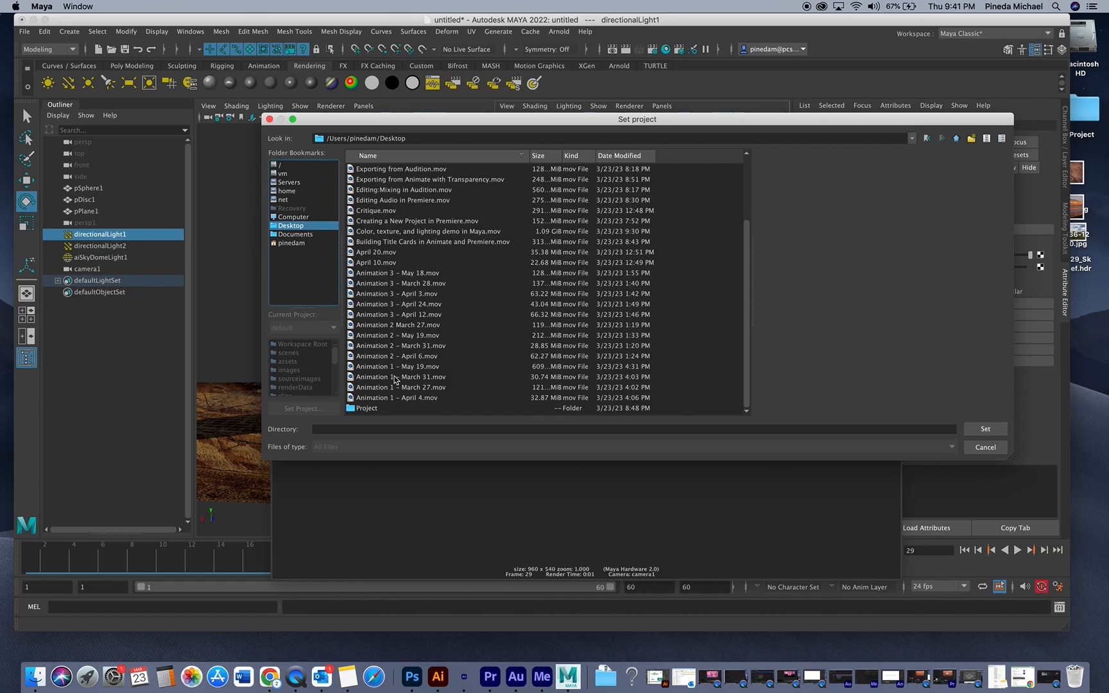
{"action": "left_click", "coordinate": [370, 410]}
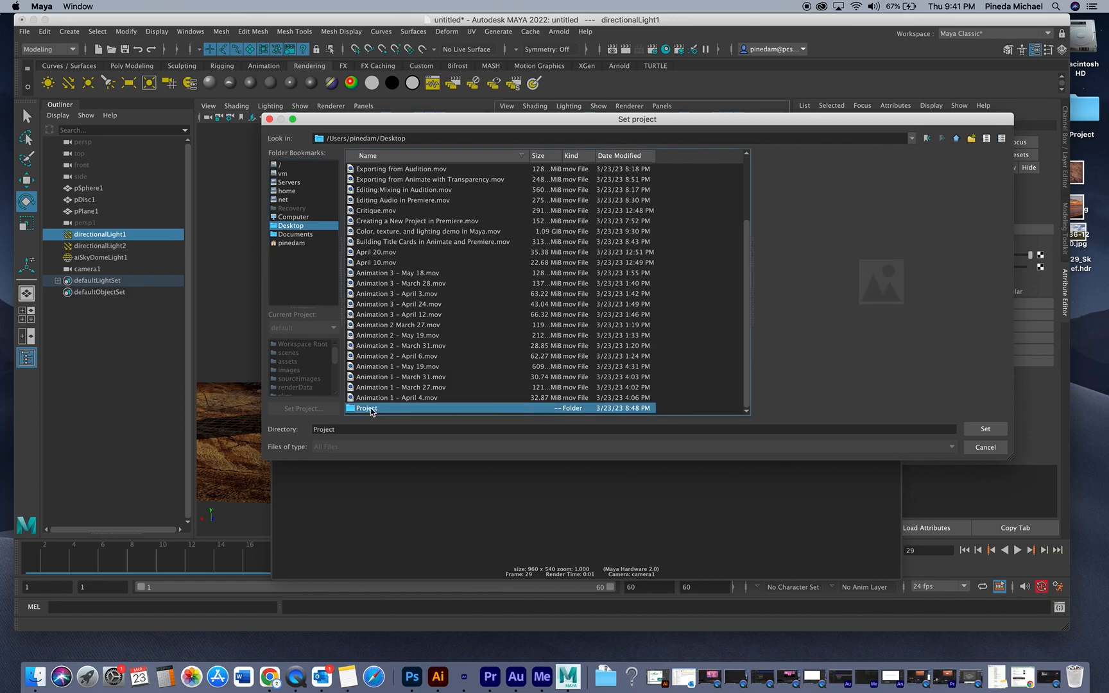
{"action": "double_click", "coordinate": [364, 410]}
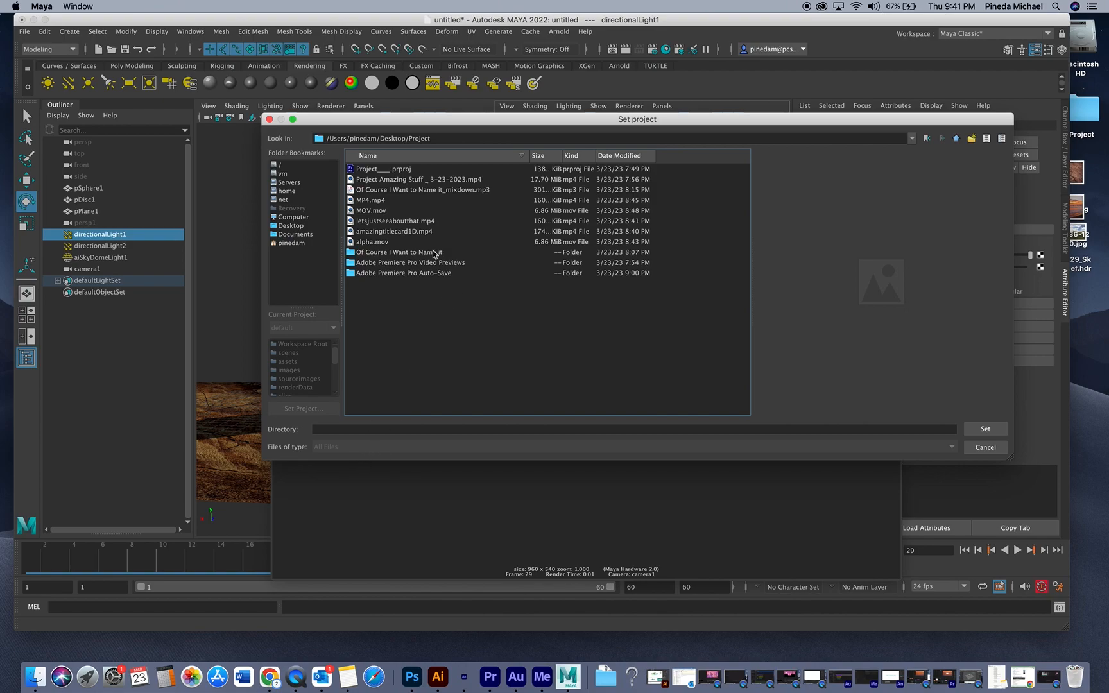
Step: Create a new folder named Quantum Broom inside the Project folder
{"action": "left_click", "coordinate": [972, 138]}
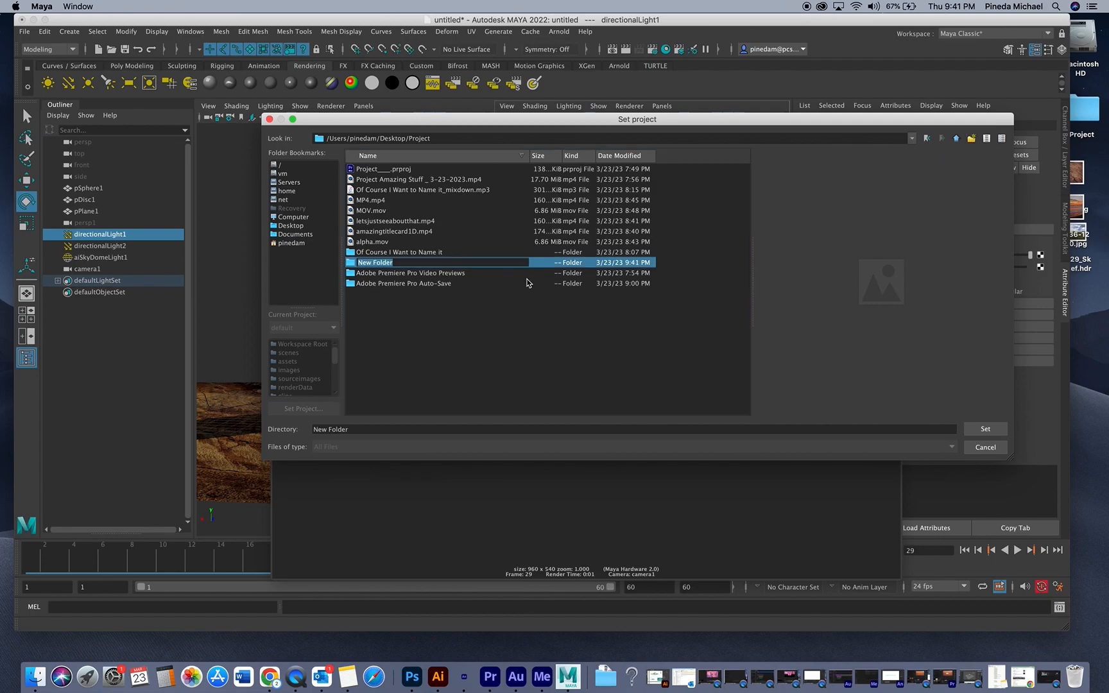
{"action": "type", "text": "Fe"}
{"action": "type", "text": "QuantumSchnau"}
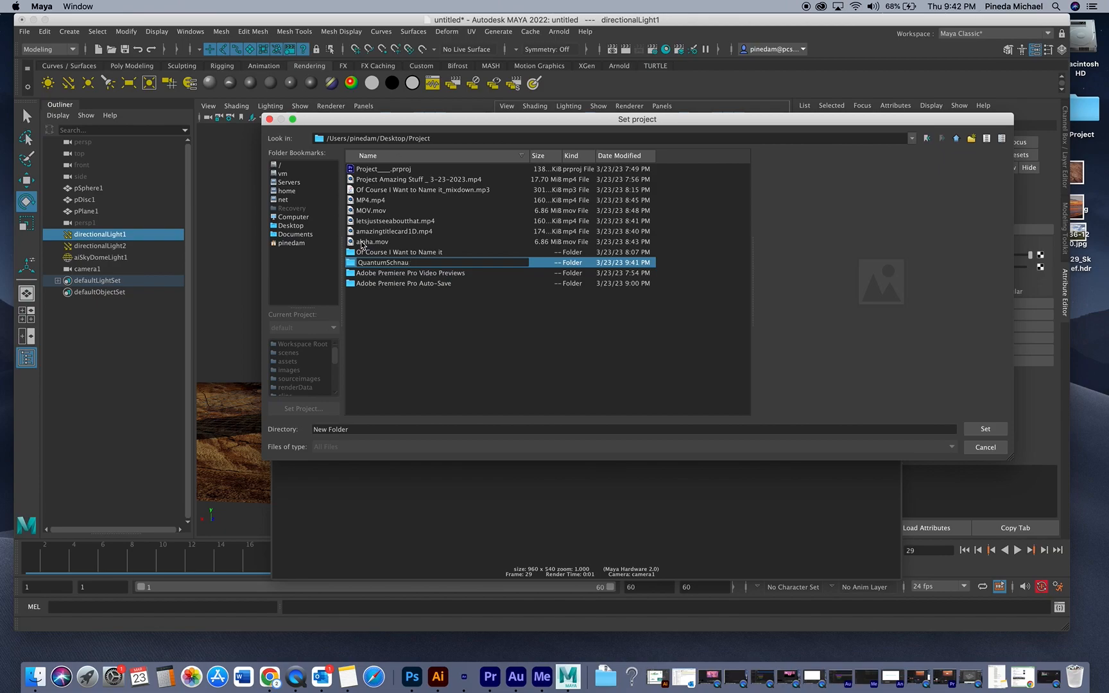
{"action": "left_click_drag", "start_coordinate": [385, 263], "coordinate": [483, 273]}
{"action": "type", "text": "Broom"}
{"action": "left_click", "coordinate": [386, 263]}
{"action": "left_click", "coordinate": [360, 429]}
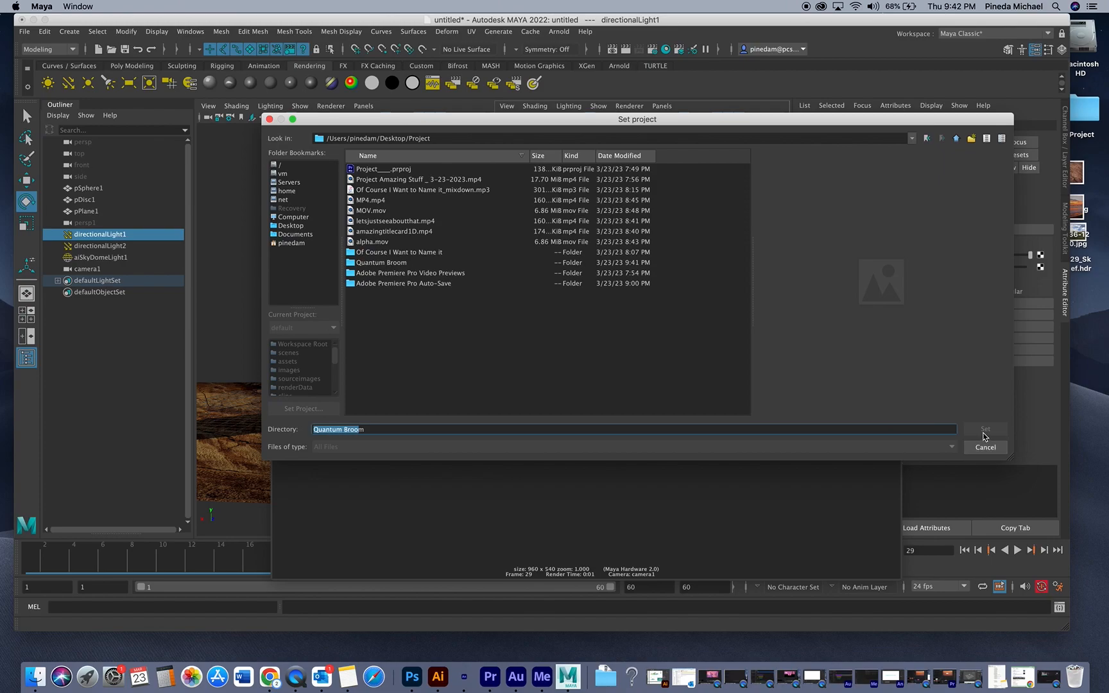
Step: Set the Quantum Broom folder as the current project and create a default workspace in it
{"action": "left_click", "coordinate": [392, 259]}
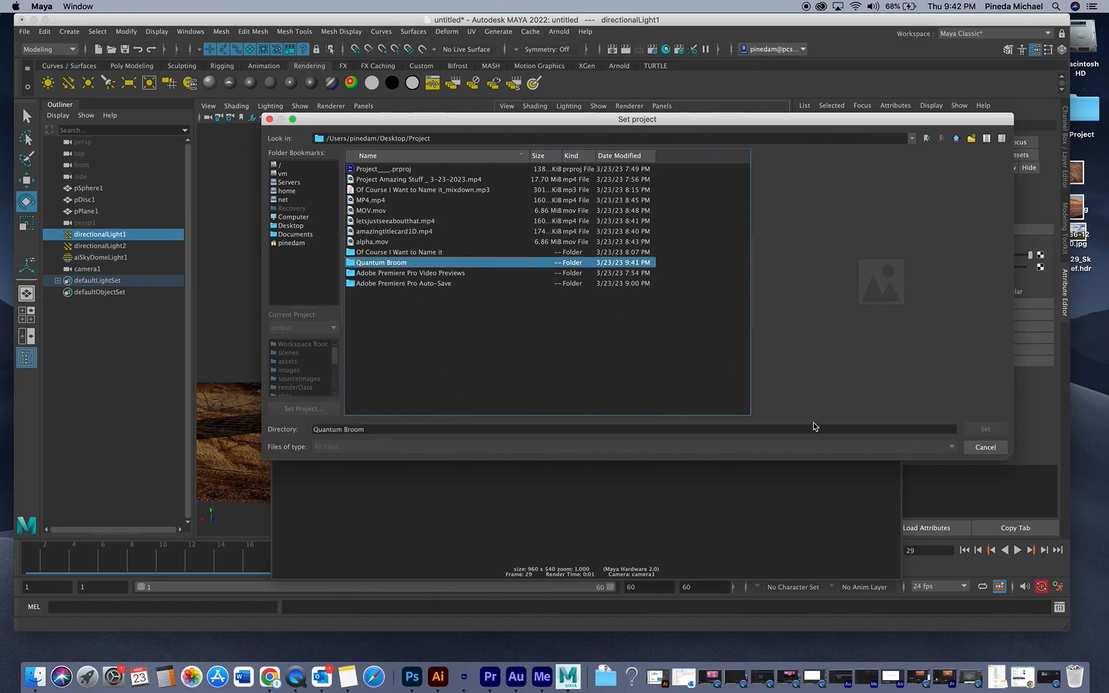
{"action": "double_click", "coordinate": [398, 263]}
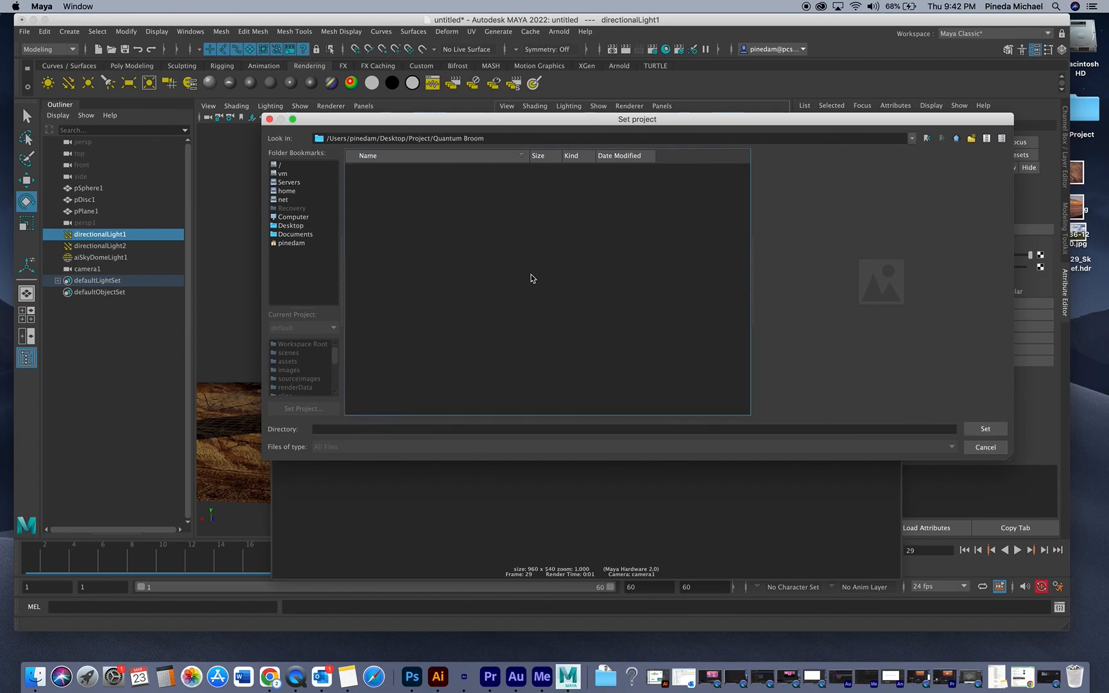
{"action": "left_click", "coordinate": [982, 430]}
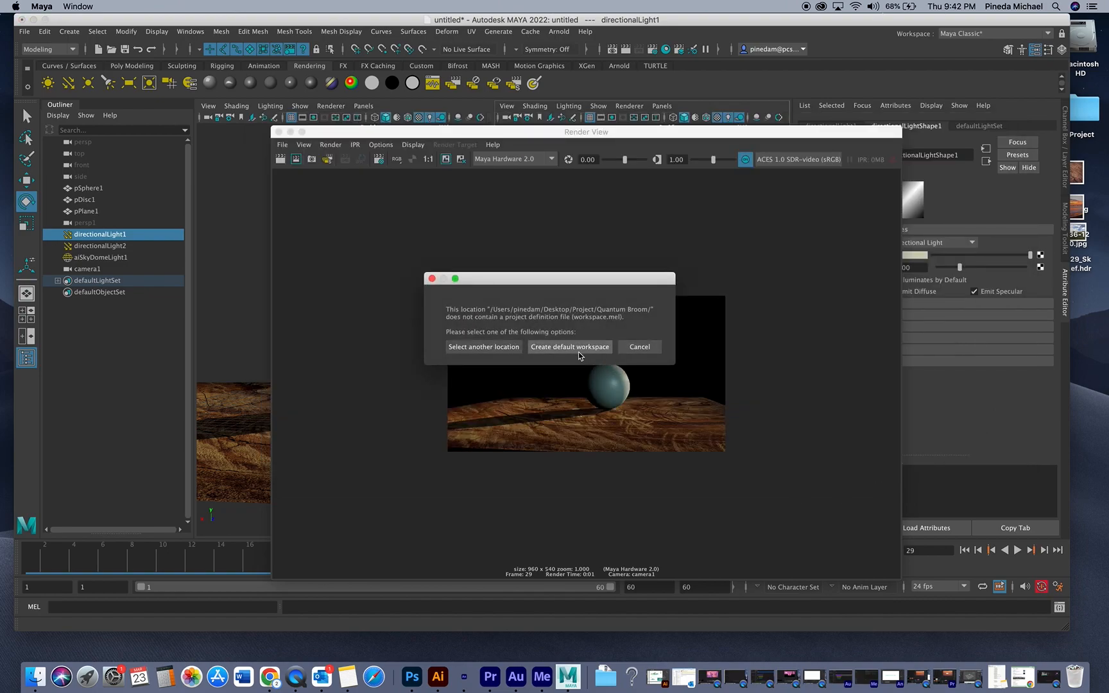
{"action": "left_click", "coordinate": [545, 348]}
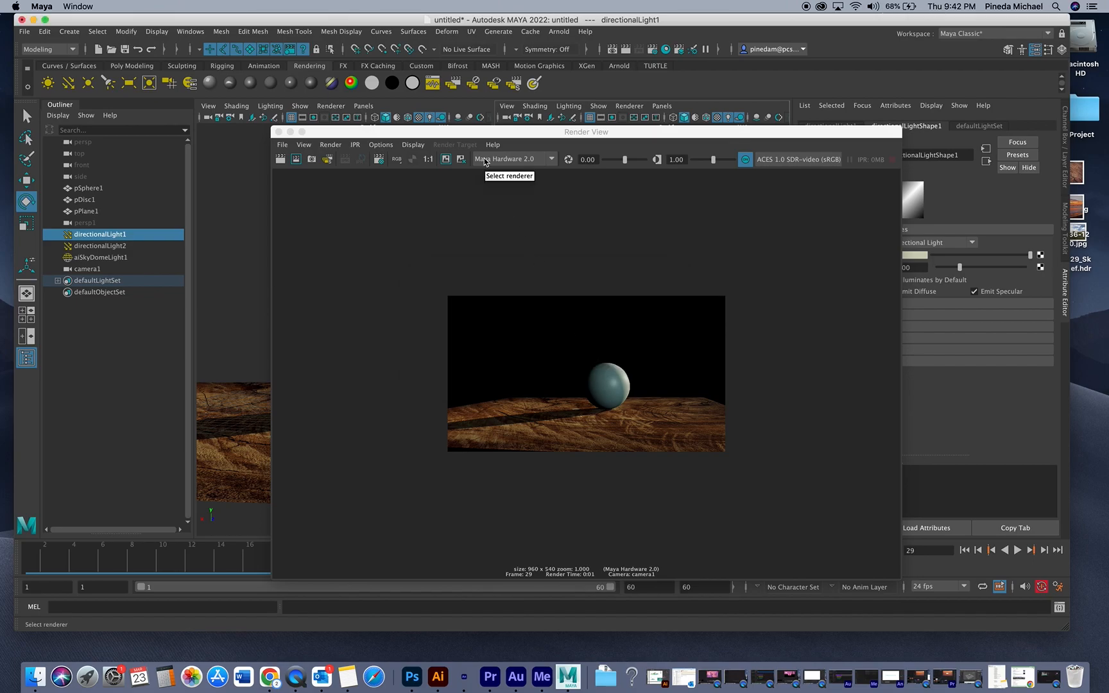
Step: Bring up the Render Settings and review the common file output, frame range and renderable camera options
{"action": "left_click", "coordinate": [326, 147]}
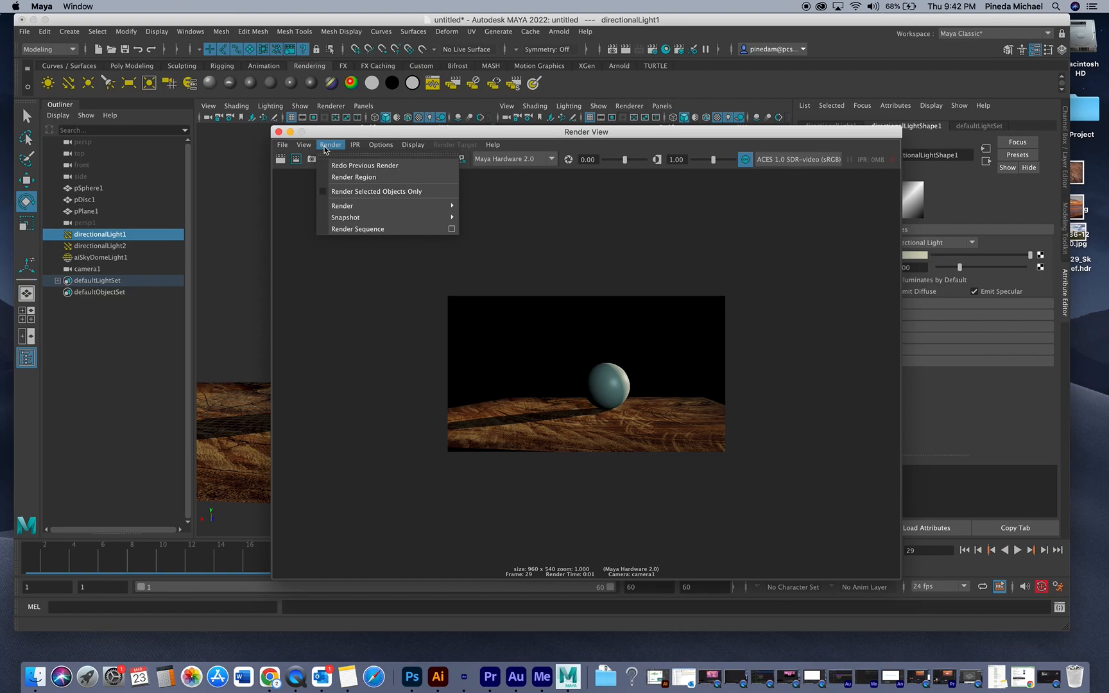
{"action": "mouse_move", "coordinate": [379, 147]}
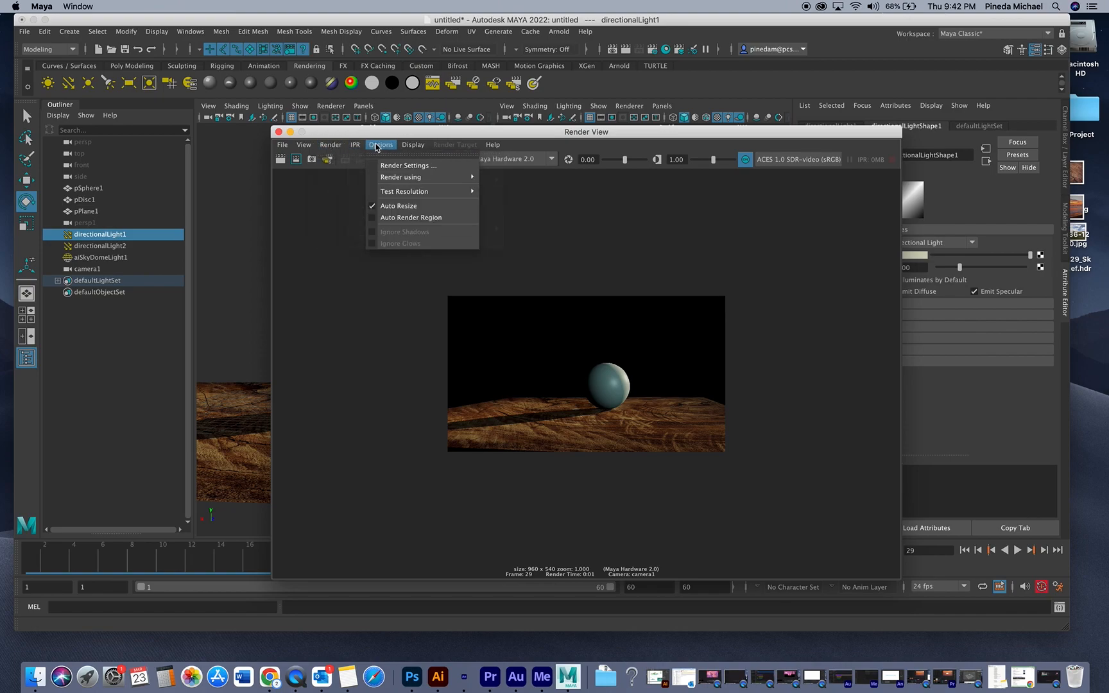
{"action": "left_click", "coordinate": [411, 166]}
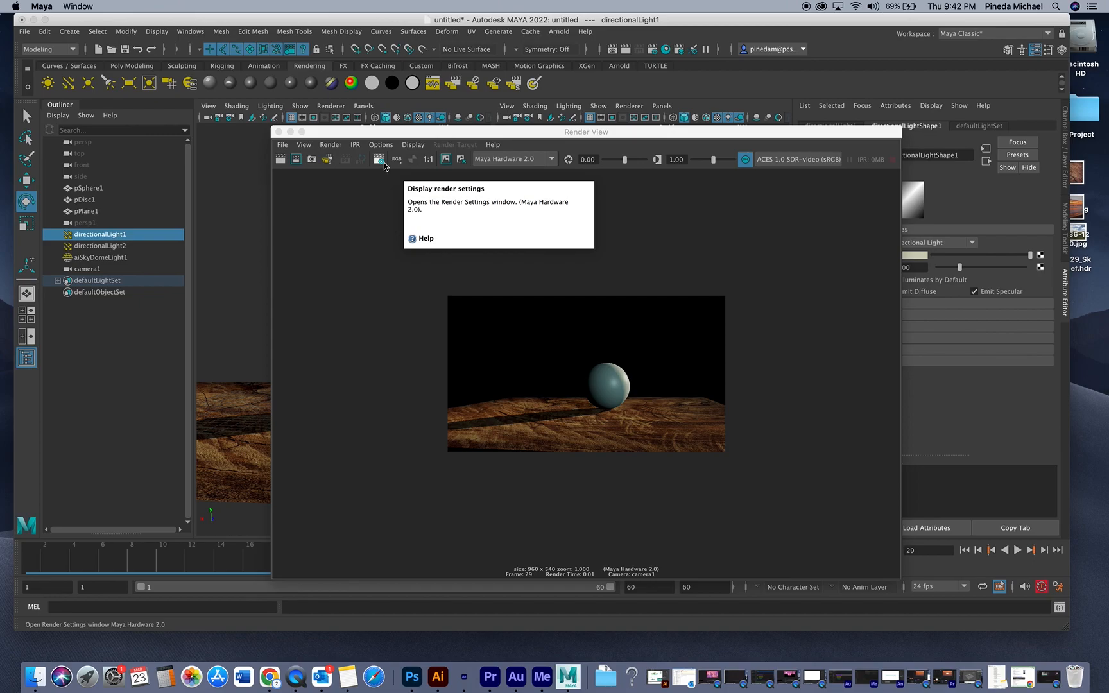
{"action": "left_click", "coordinate": [384, 163]}
{"action": "left_click_drag", "start_coordinate": [388, 23], "coordinate": [451, 45]}
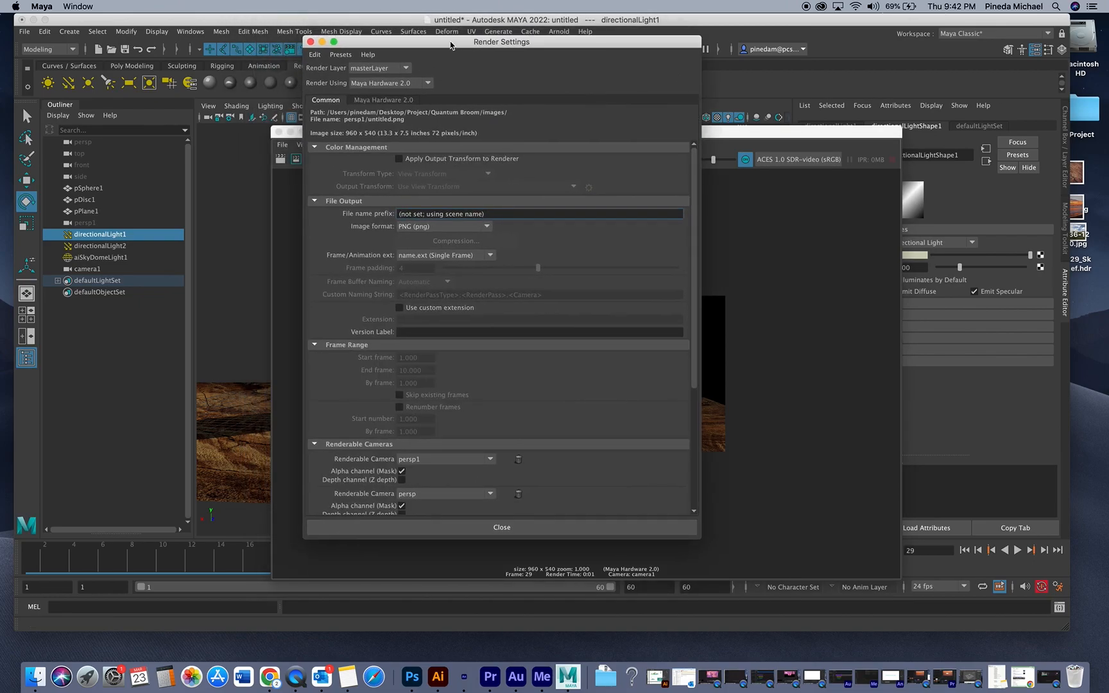
{"action": "scroll", "coordinate": [521, 286], "scroll_direction": "down", "scroll_amount": 6}
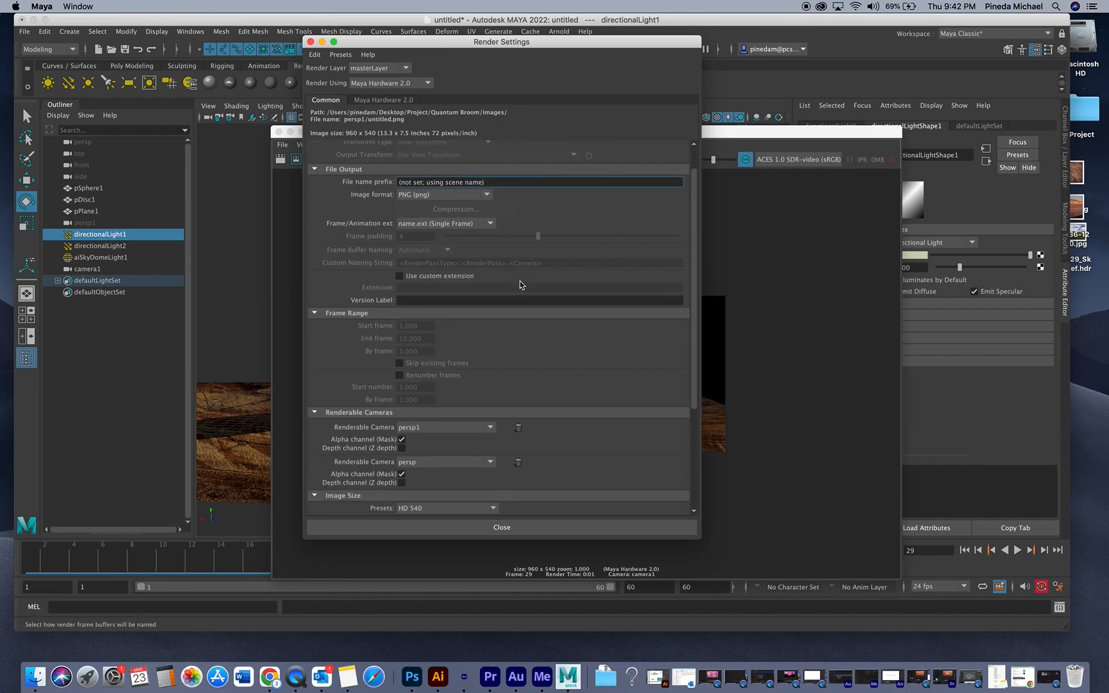
{"action": "scroll", "coordinate": [521, 287], "scroll_direction": "up", "scroll_amount": 6}
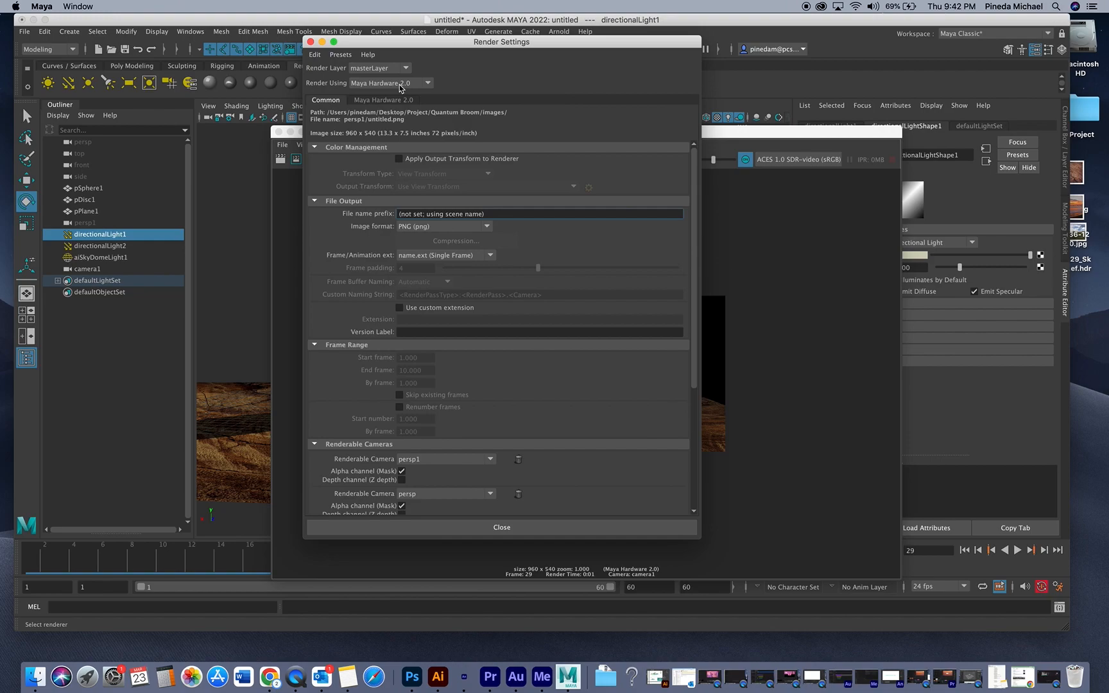
{"action": "scroll", "coordinate": [418, 255], "scroll_direction": "down", "scroll_amount": 1}
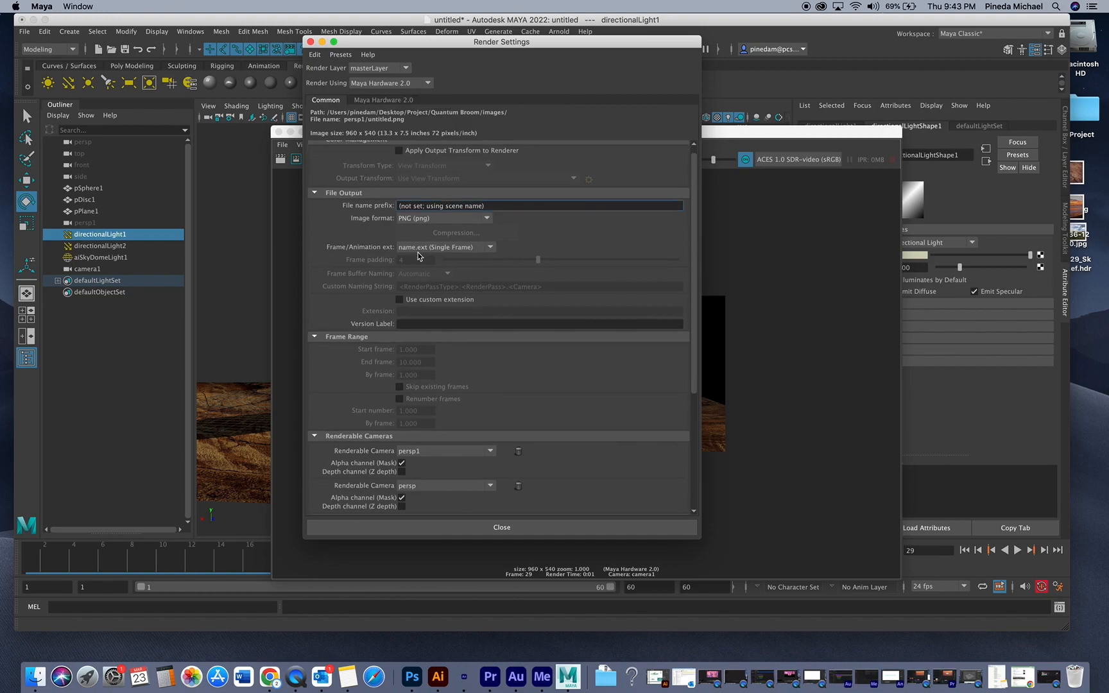
{"action": "scroll", "coordinate": [417, 256], "scroll_direction": "up", "scroll_amount": 1}
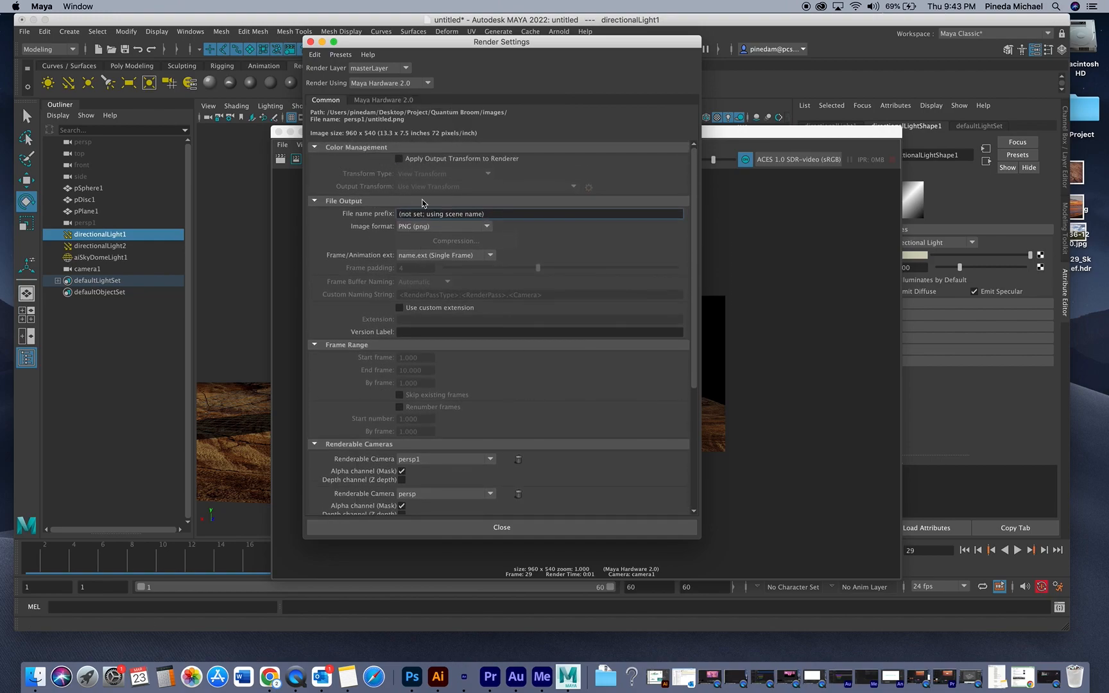
Step: Set the output image format to JPEG (jpg) and the frame/animation extension to name.#.ext
{"action": "scroll", "coordinate": [435, 234], "scroll_direction": "down", "scroll_amount": 2}
{"action": "scroll", "coordinate": [435, 233], "scroll_direction": "down", "scroll_amount": 1}
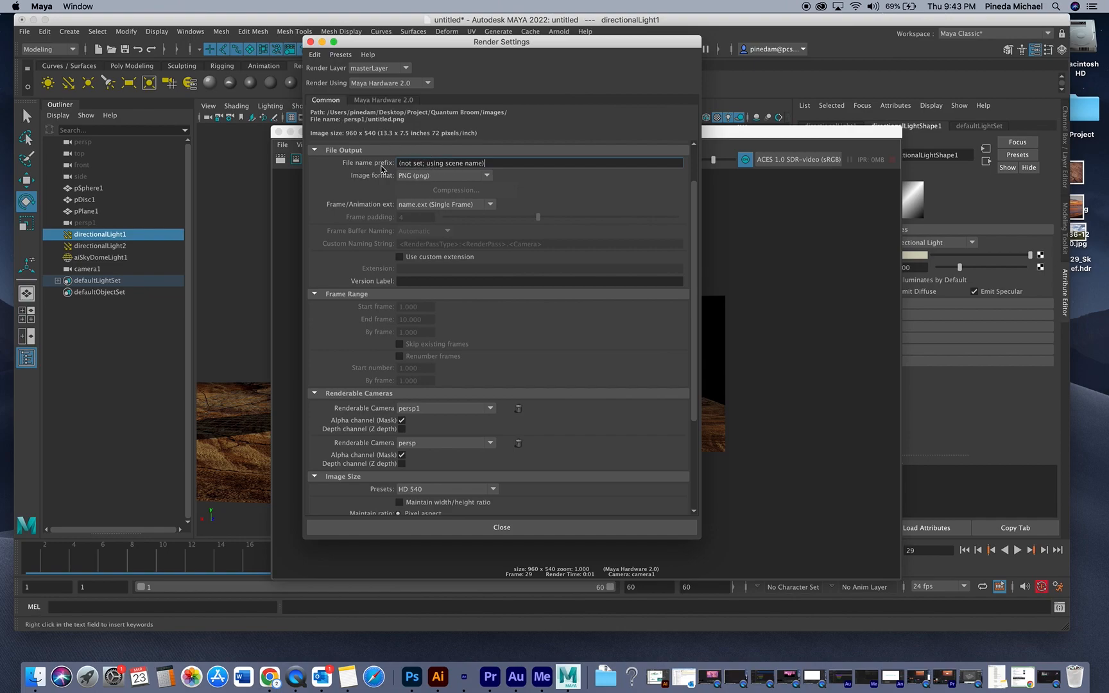
{"action": "left_click", "coordinate": [420, 177]}
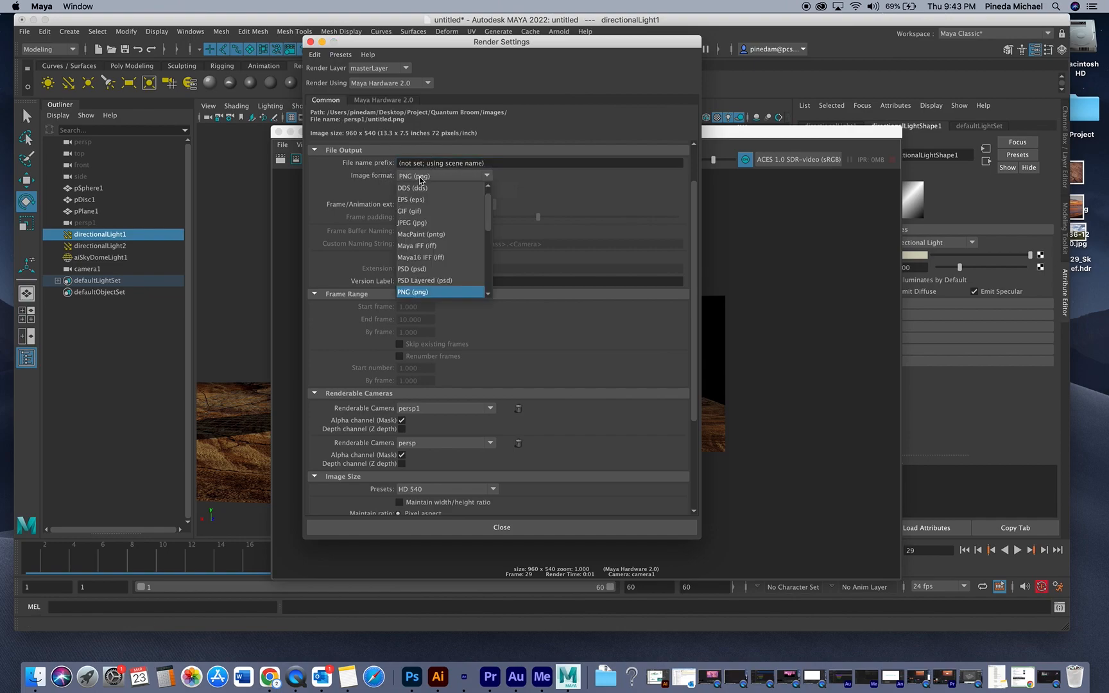
{"action": "left_click", "coordinate": [419, 224]}
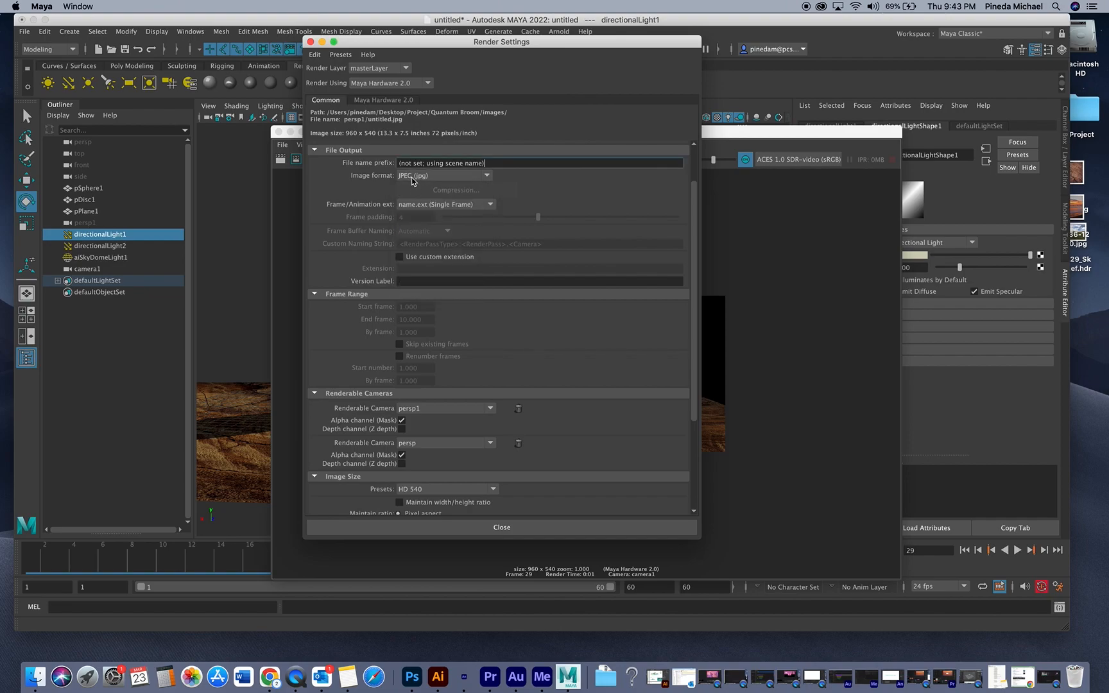
{"action": "scroll", "coordinate": [410, 178], "scroll_direction": "down", "scroll_amount": 2}
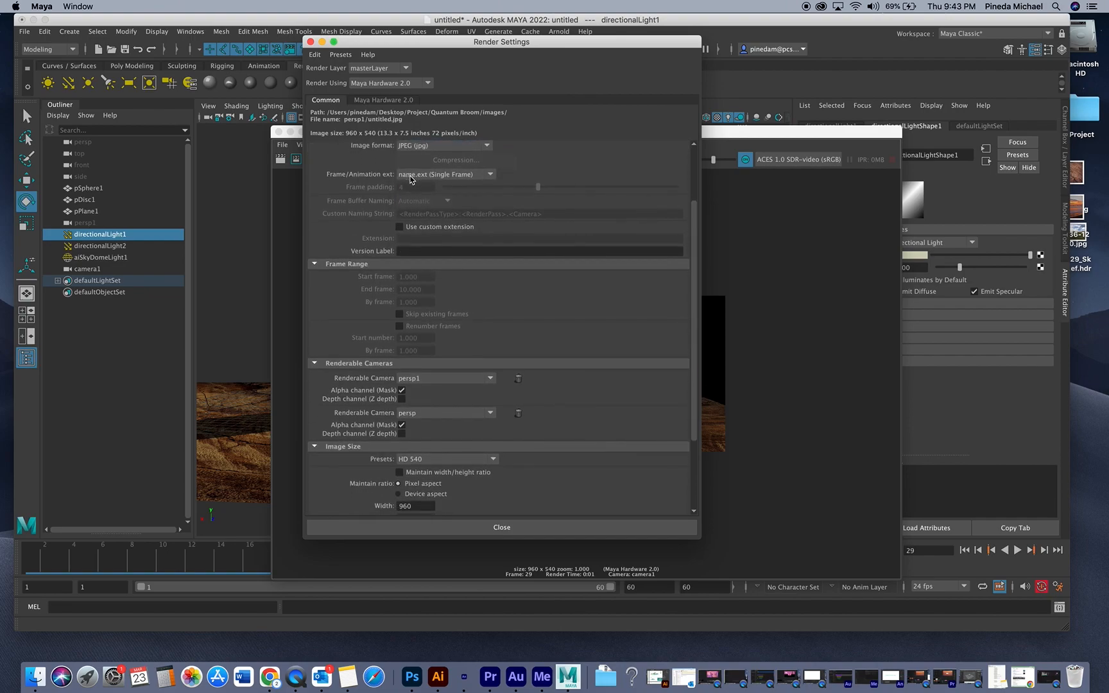
{"action": "left_click", "coordinate": [411, 175]}
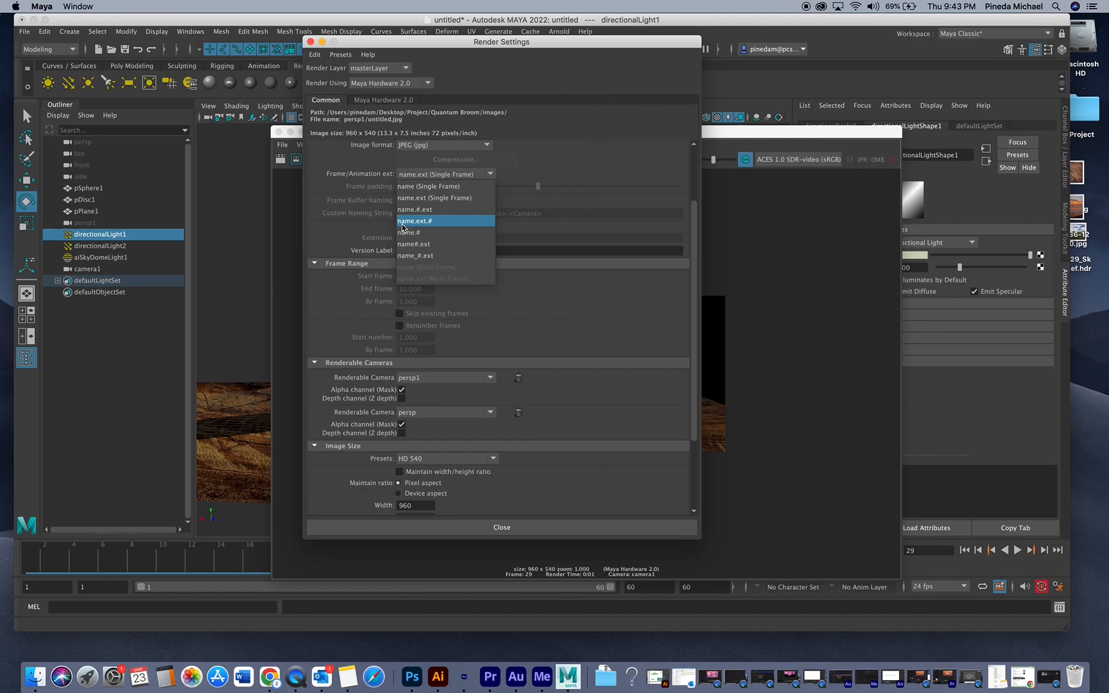
{"action": "left_click", "coordinate": [433, 210]}
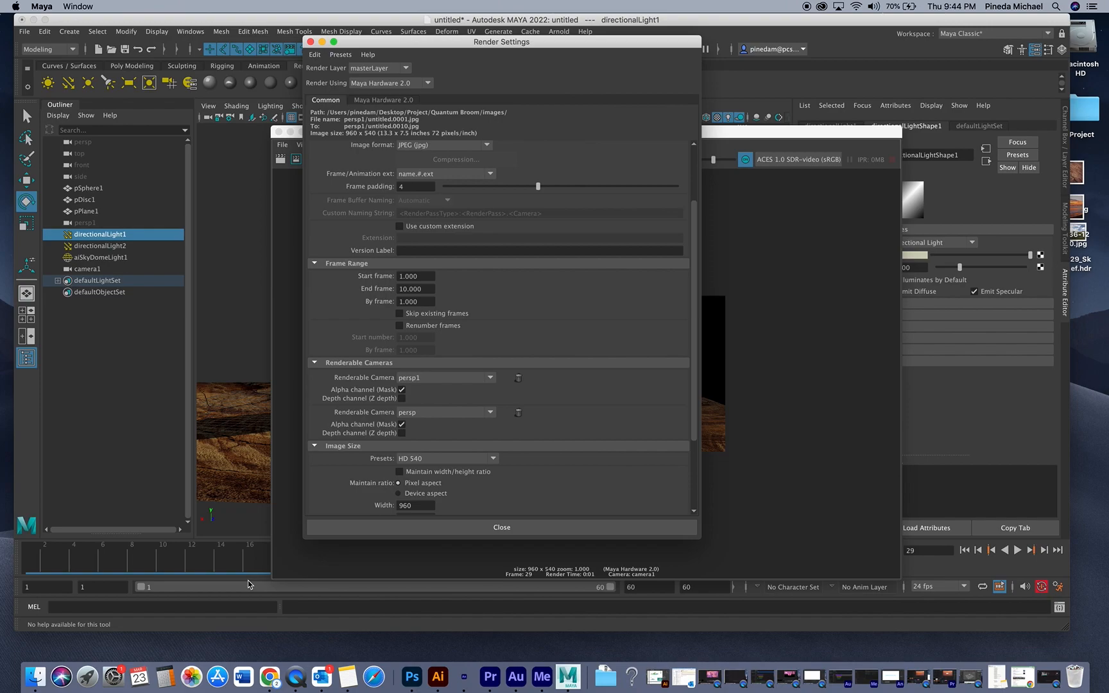
Step: Try a shorter frame padding for the output file names and restore it to 4
{"action": "left_click_drag", "start_coordinate": [538, 186], "coordinate": [468, 186]}
{"action": "left_click", "coordinate": [491, 186]}
{"action": "left_click_drag", "start_coordinate": [412, 188], "coordinate": [296, 192]}
{"action": "left_click_drag", "start_coordinate": [409, 187], "coordinate": [271, 191]}
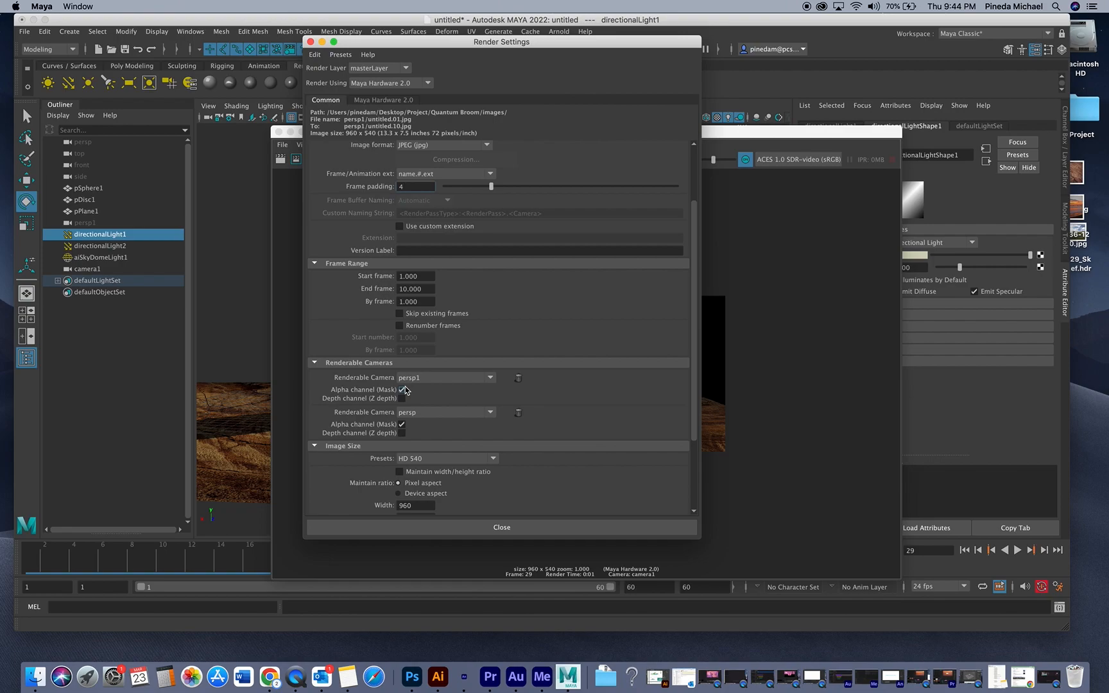
{"action": "left_click_drag", "start_coordinate": [419, 187], "coordinate": [313, 191]}
Step: Set the render's end frame to 60, with a start frame of 1 and a by-frame step of 1
{"action": "left_click", "coordinate": [419, 275]}
{"action": "left_click_drag", "start_coordinate": [407, 288], "coordinate": [317, 292]}
{"action": "type", "text": "60"}
{"action": "left_click", "coordinate": [413, 301]}
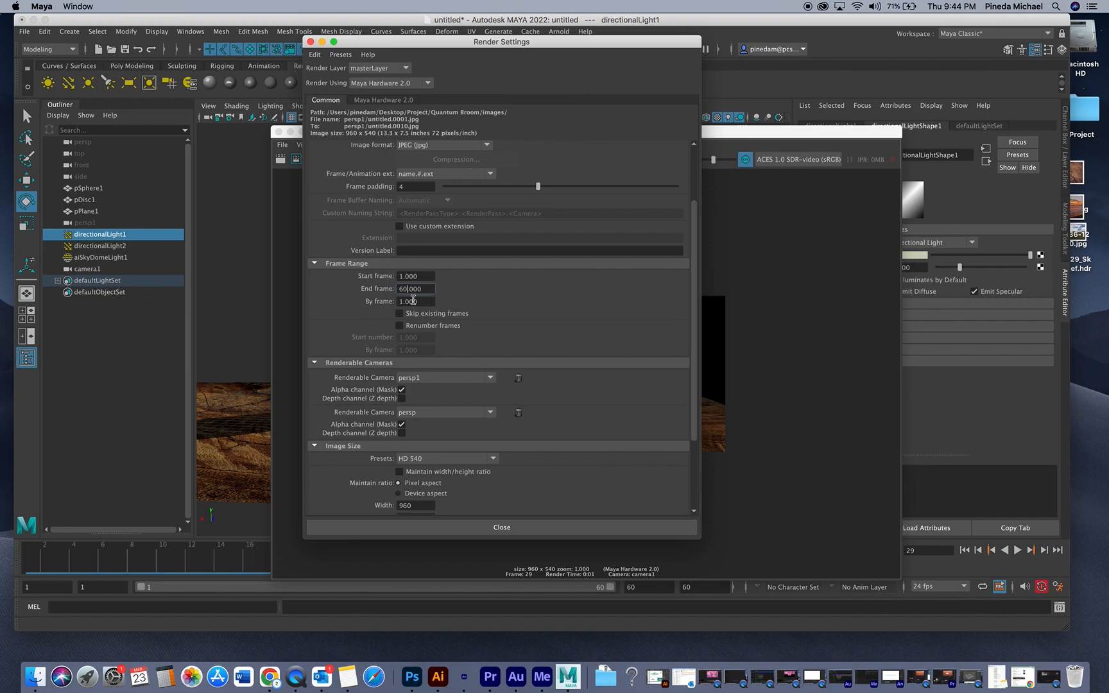
{"action": "double_click", "coordinate": [413, 301]}
Step: Try a render frame range with start frame 222 and end frame 298
{"action": "scroll", "coordinate": [427, 302], "scroll_direction": "down", "scroll_amount": 3}
{"action": "left_click", "coordinate": [437, 298]}
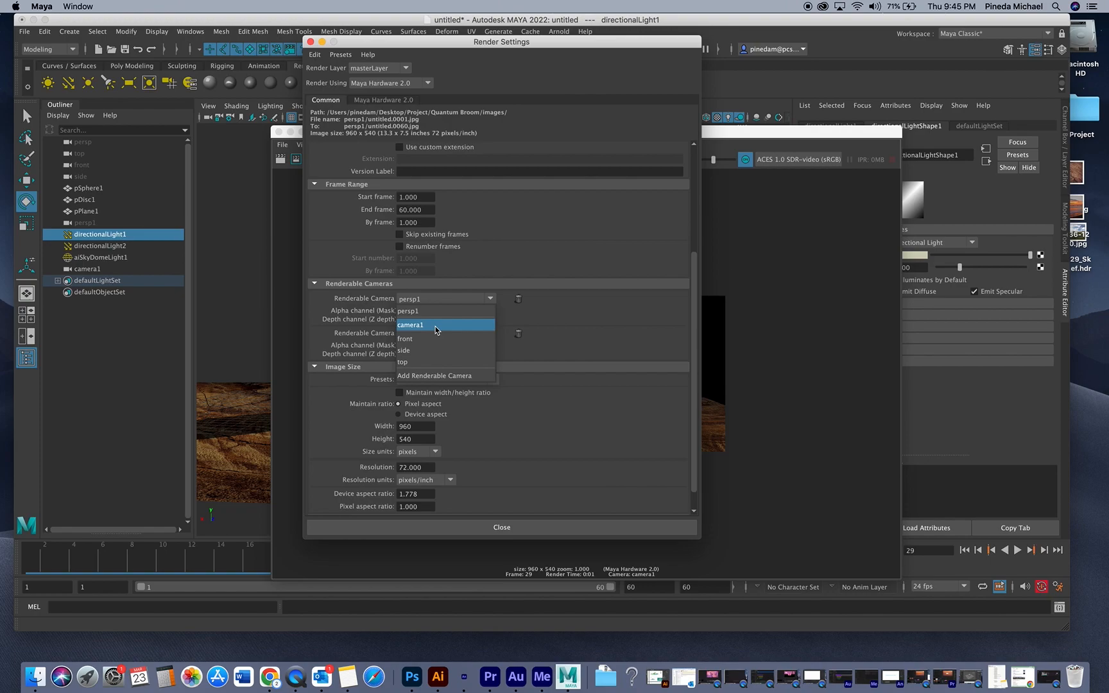
{"action": "left_click", "coordinate": [254, 559]}
{"action": "left_click_drag", "start_coordinate": [404, 199], "coordinate": [396, 202]}
{"action": "type", "text": "222"}
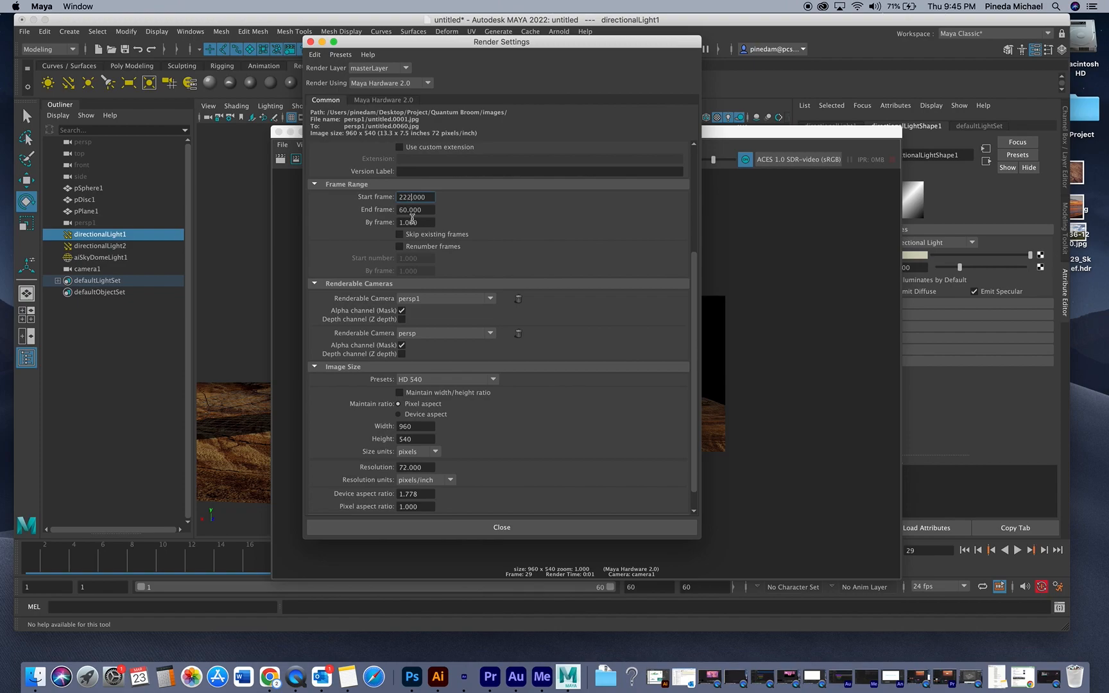
{"action": "left_click_drag", "start_coordinate": [407, 210], "coordinate": [396, 213]}
{"action": "type", "text": "298"}
{"action": "left_click", "coordinate": [430, 298]}
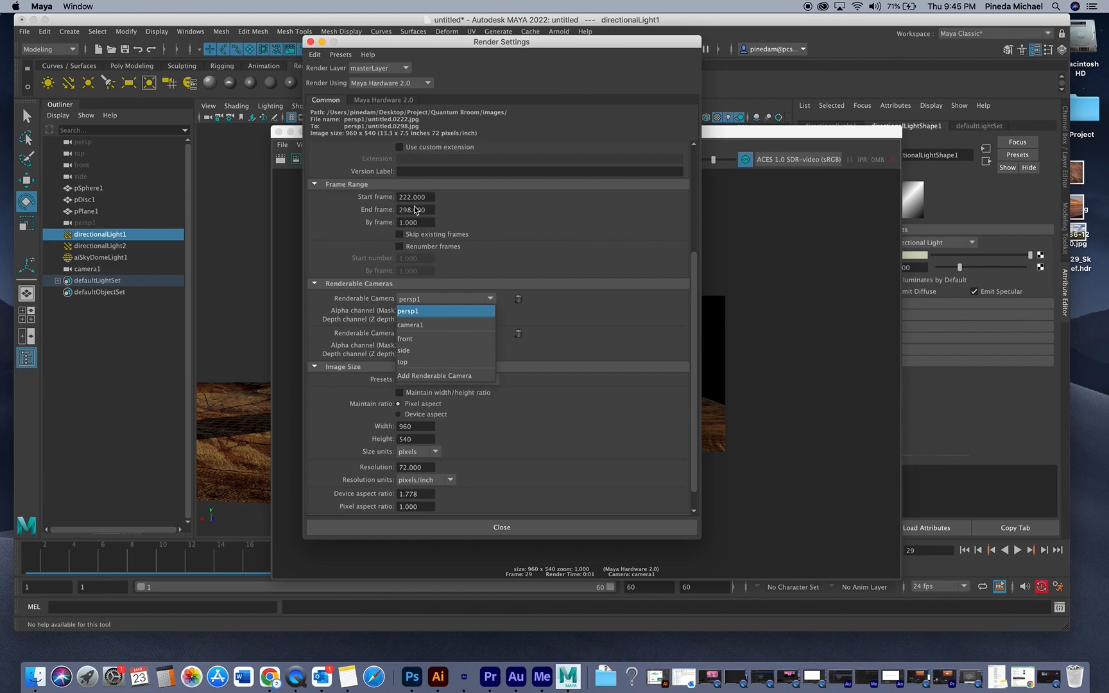
{"action": "left_click", "coordinate": [532, 266]}
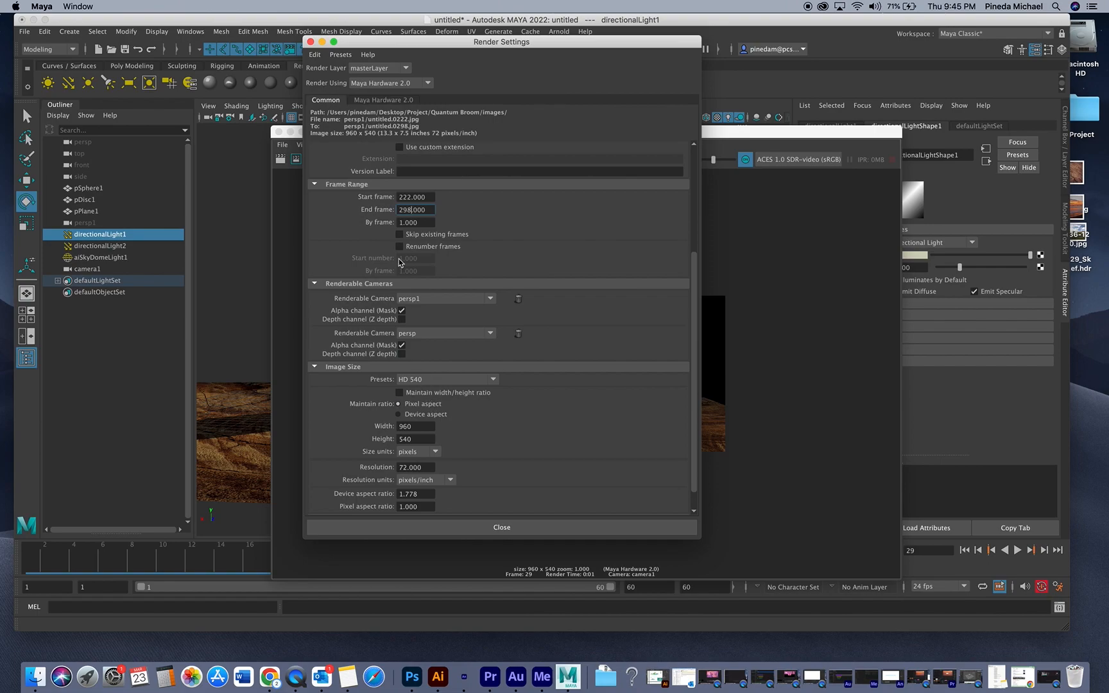
Step: Set the render's start frame to 1 and end frame to 60
{"action": "double_click", "coordinate": [406, 197]}
{"action": "type", "text": "1"}
{"action": "left_click_drag", "start_coordinate": [411, 210], "coordinate": [358, 209]}
{"action": "type", "text": "60"}
{"action": "left_click", "coordinate": [427, 198]}
{"action": "key", "text": "Tab"}
{"action": "key", "text": "Tab"}
Step: Replace persp1 with camera1 as the first renderable camera and look at the choices for the second one
{"action": "left_click", "coordinate": [423, 300]}
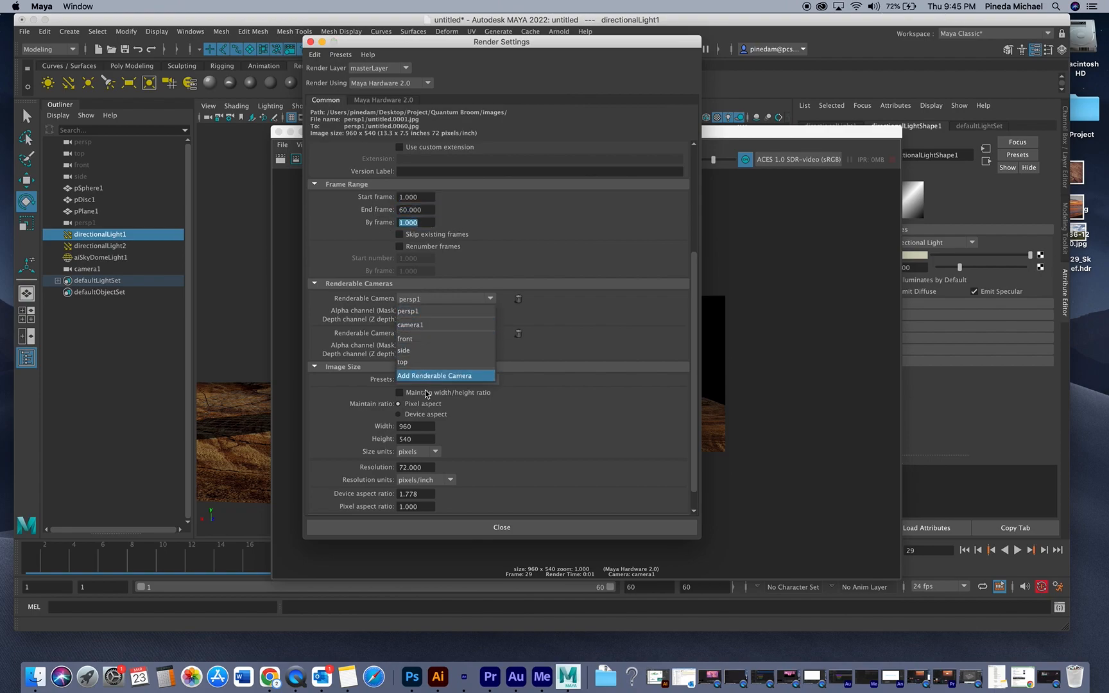
{"action": "left_click", "coordinate": [432, 326]}
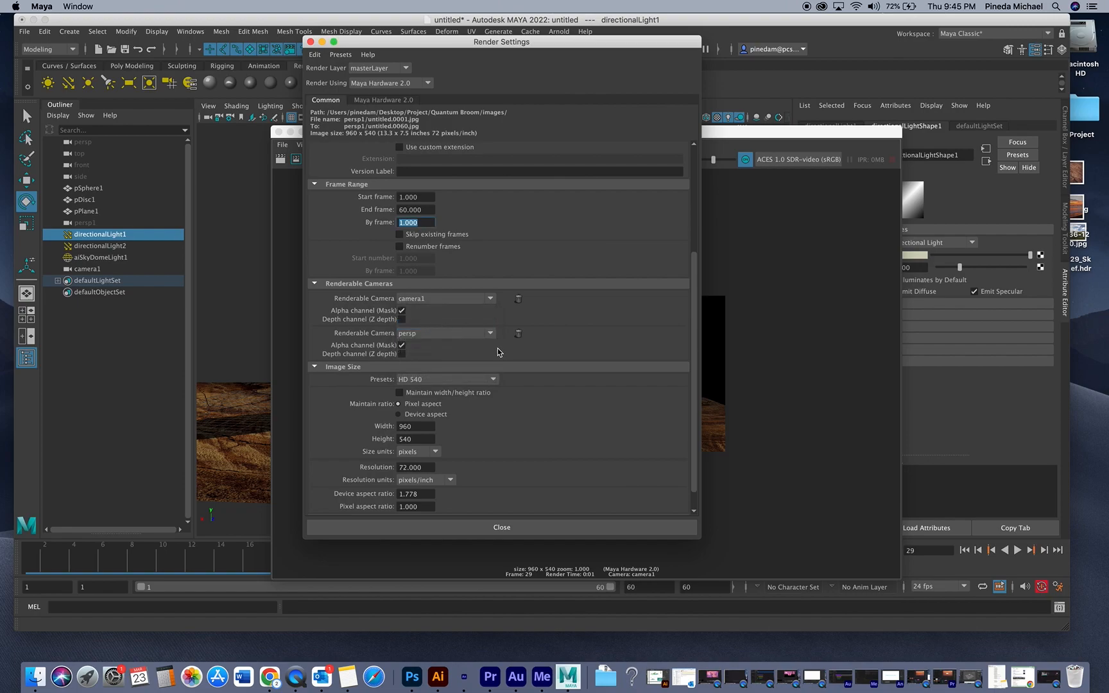
{"action": "left_click", "coordinate": [466, 333]}
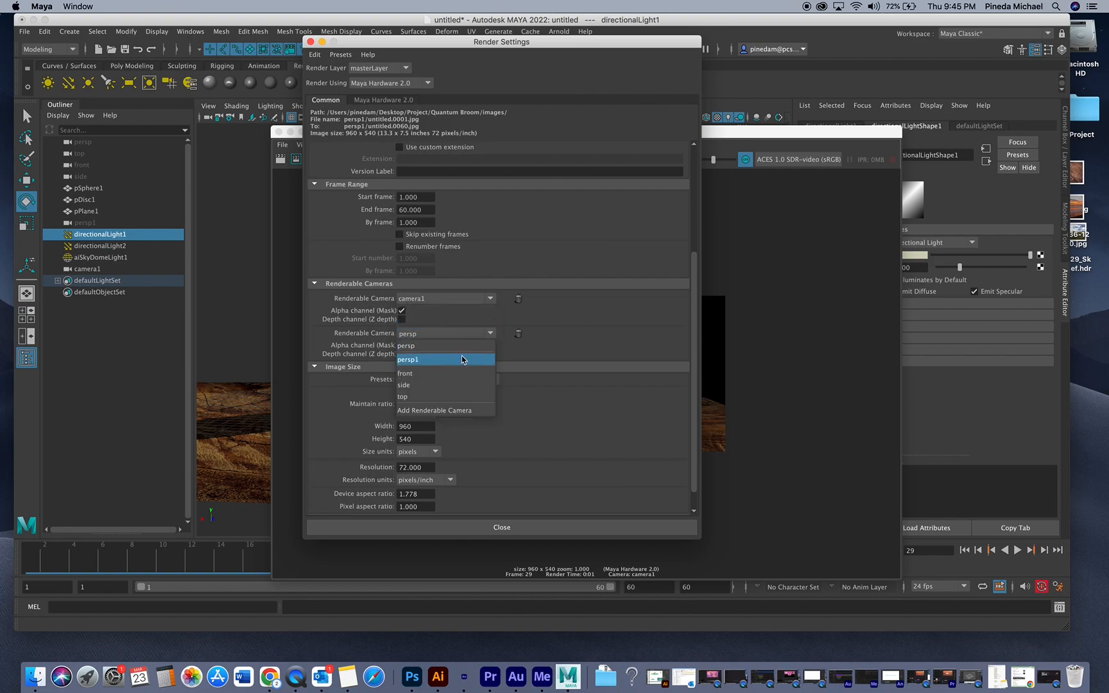
{"action": "left_click", "coordinate": [627, 353]}
Step: Set the render's image size preset to HD 1080
{"action": "scroll", "coordinate": [627, 353], "scroll_direction": "down", "scroll_amount": 2}
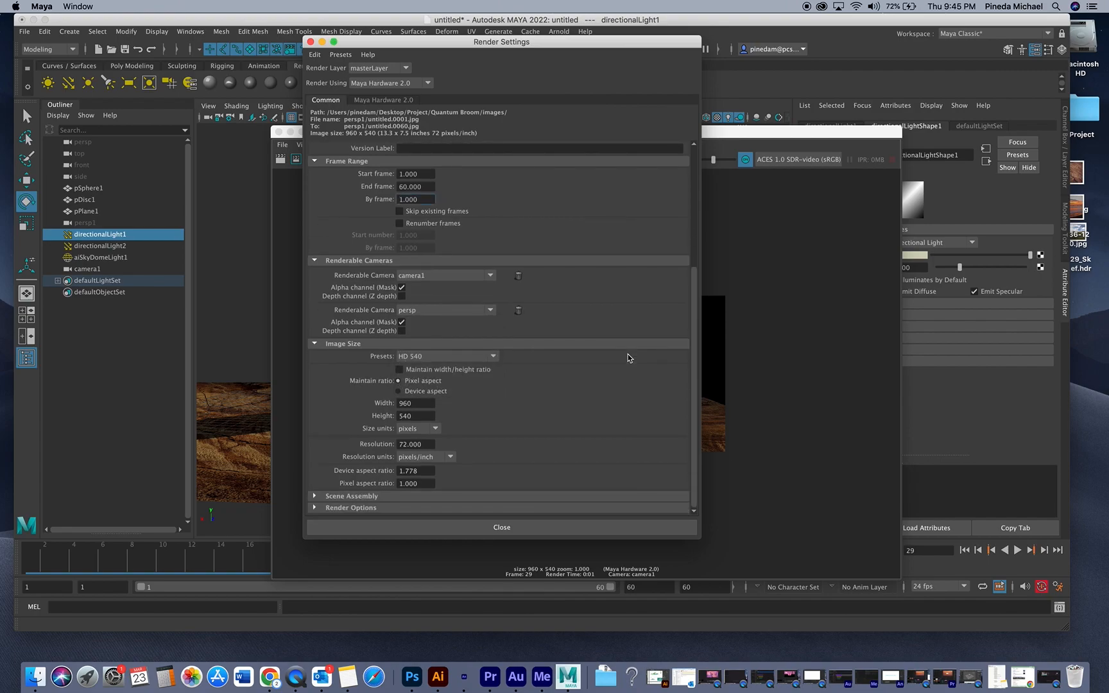
{"action": "left_click", "coordinate": [416, 357]}
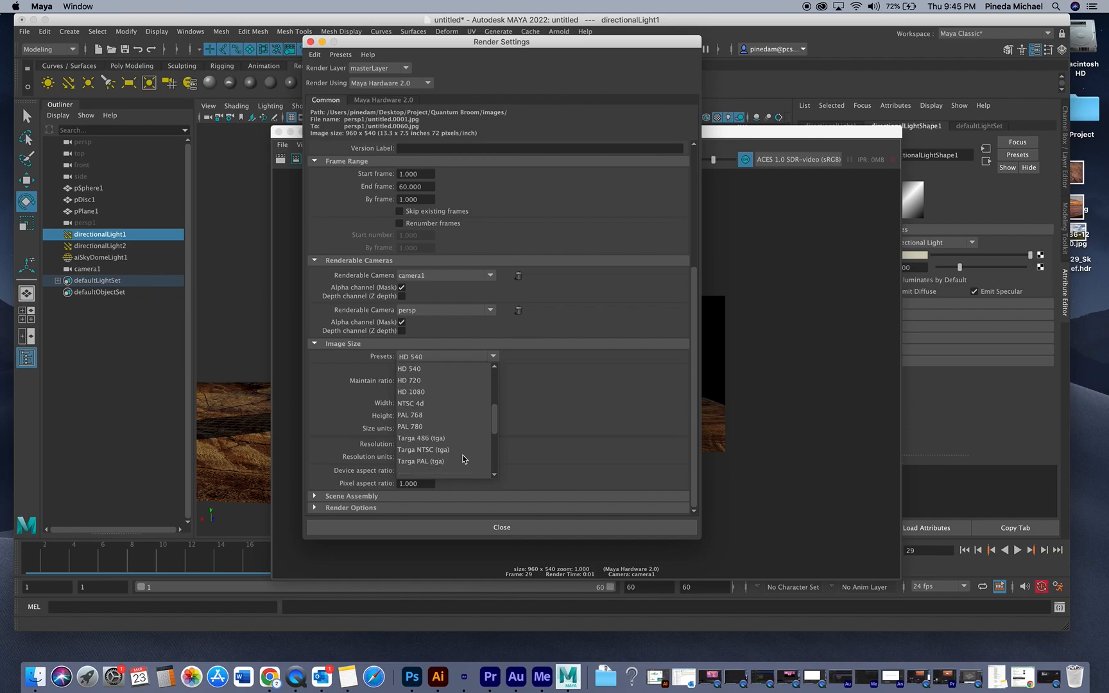
{"action": "left_click", "coordinate": [430, 401]}
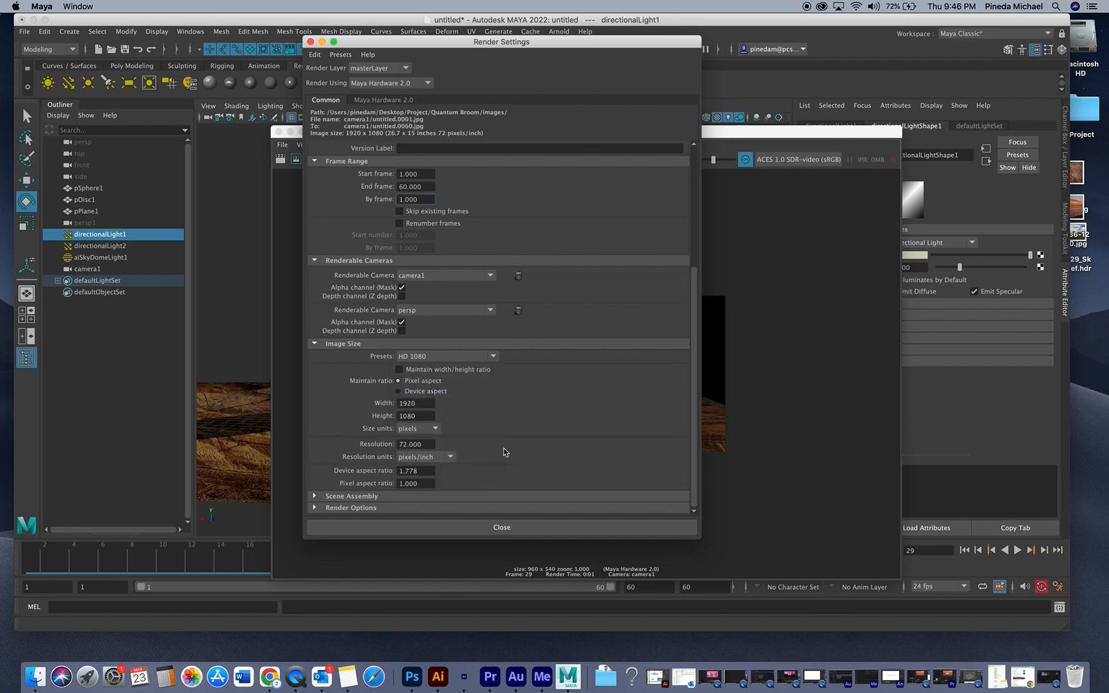
Step: Review the file output, frame range, renderable camera and image size settings and glance at the Maya Hardware 2.0 options
{"action": "scroll", "coordinate": [503, 453], "scroll_direction": "up", "scroll_amount": 6}
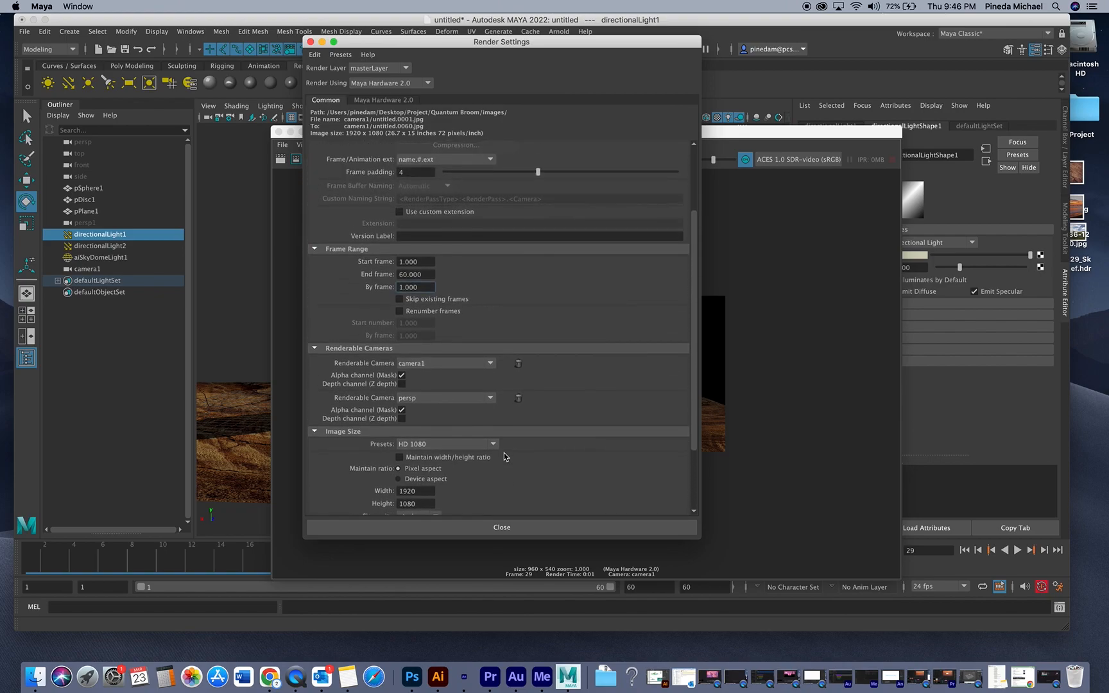
{"action": "scroll", "coordinate": [503, 453], "scroll_direction": "up", "scroll_amount": 3}
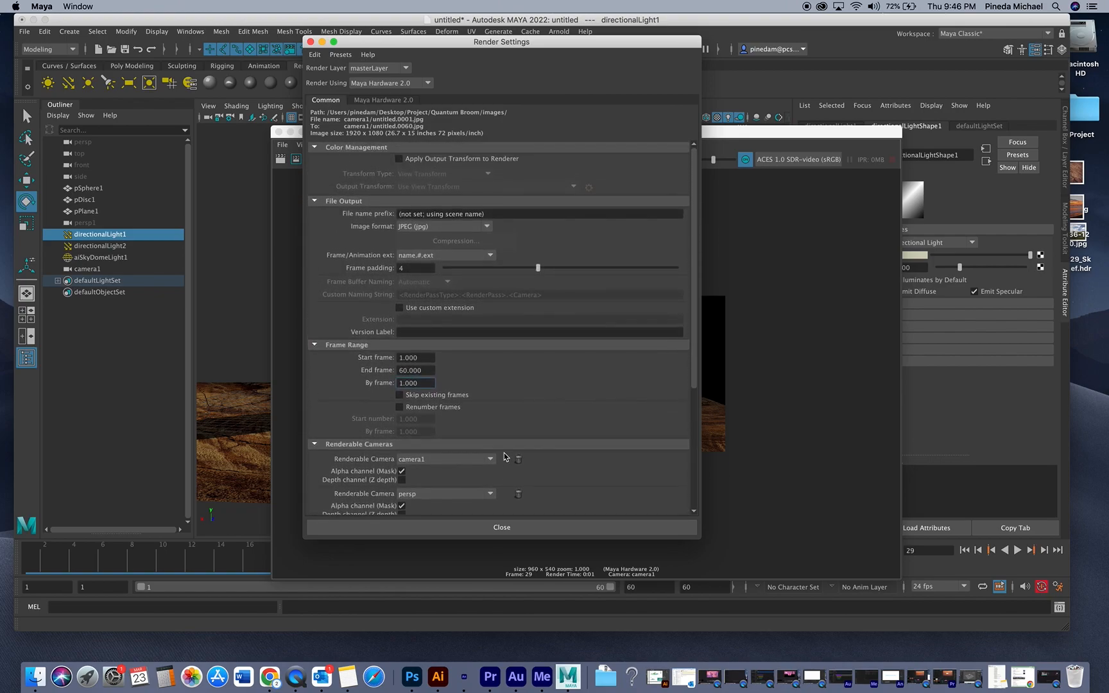
{"action": "left_click", "coordinate": [388, 97]}
{"action": "left_click", "coordinate": [326, 100]}
{"action": "scroll", "coordinate": [567, 383], "scroll_direction": "down", "scroll_amount": 10}
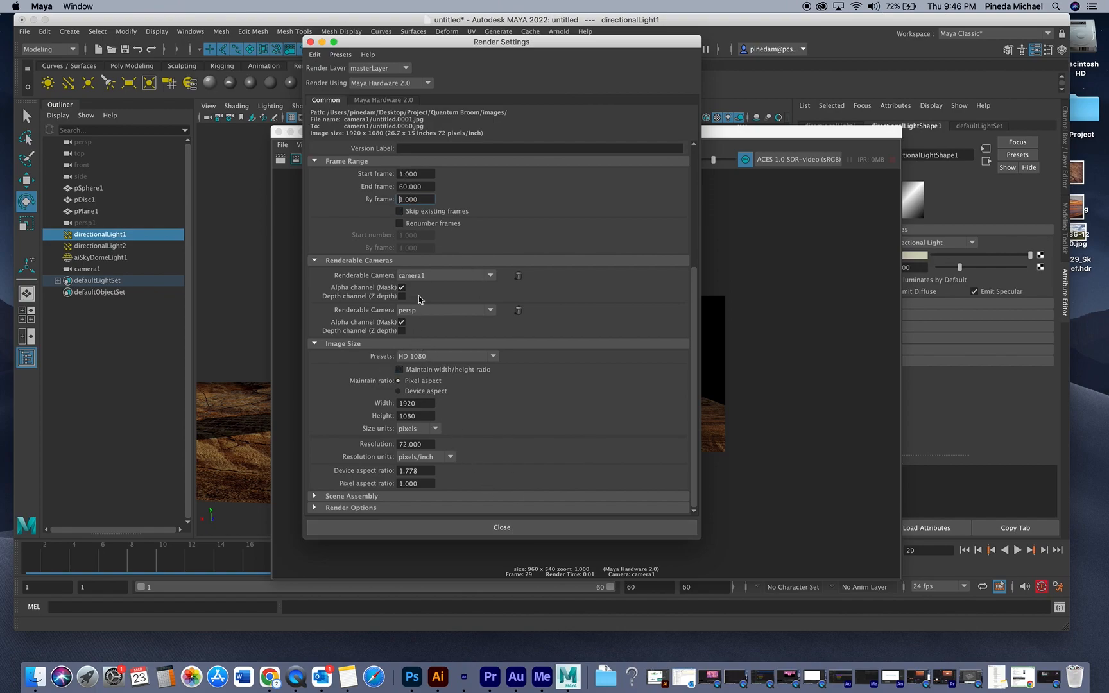
{"action": "scroll", "coordinate": [446, 435], "scroll_direction": "up", "scroll_amount": 5}
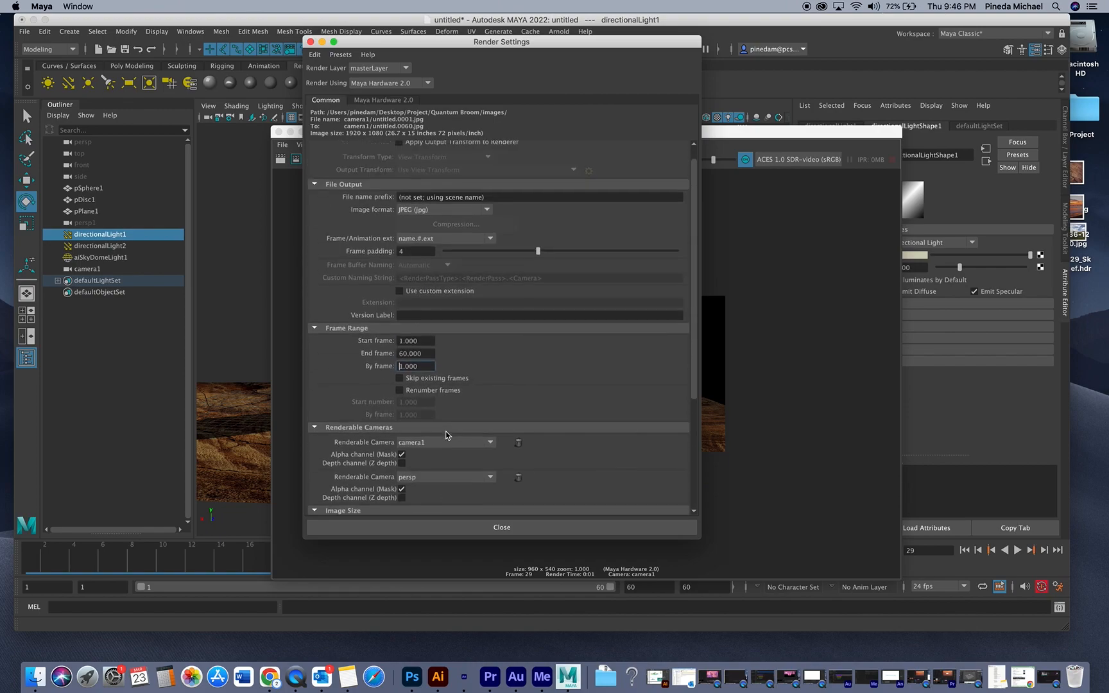
{"action": "scroll", "coordinate": [443, 417], "scroll_direction": "up", "scroll_amount": 1}
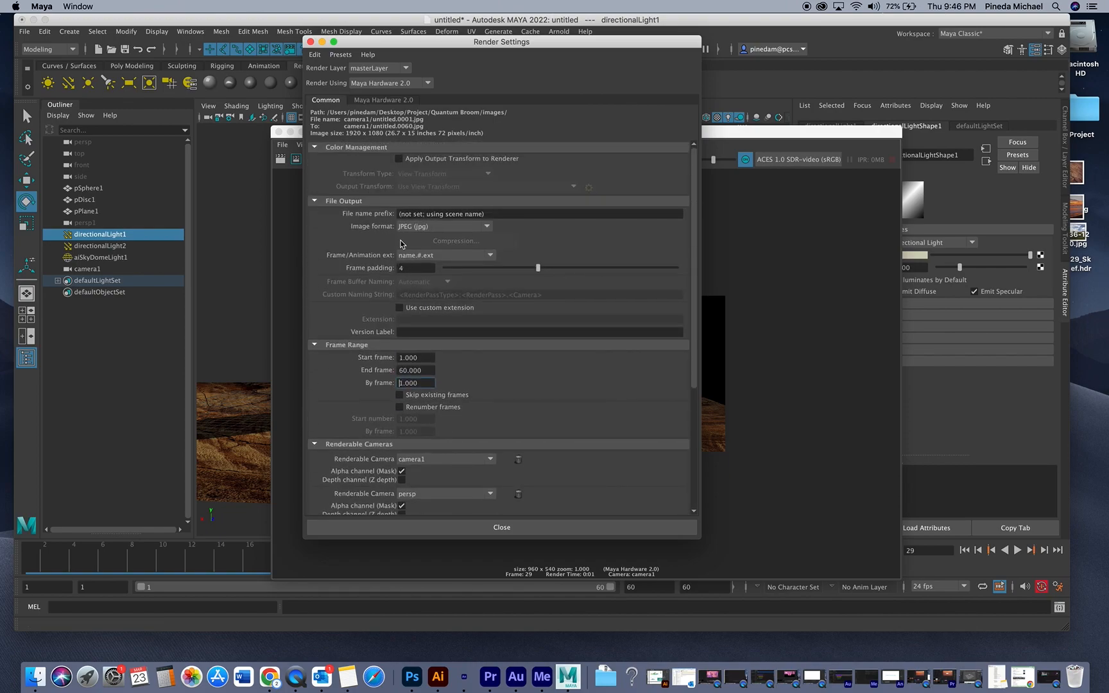
Step: Close the Render Settings and start rendering the animation as a sequence in the Render View
{"action": "left_click", "coordinate": [475, 531]}
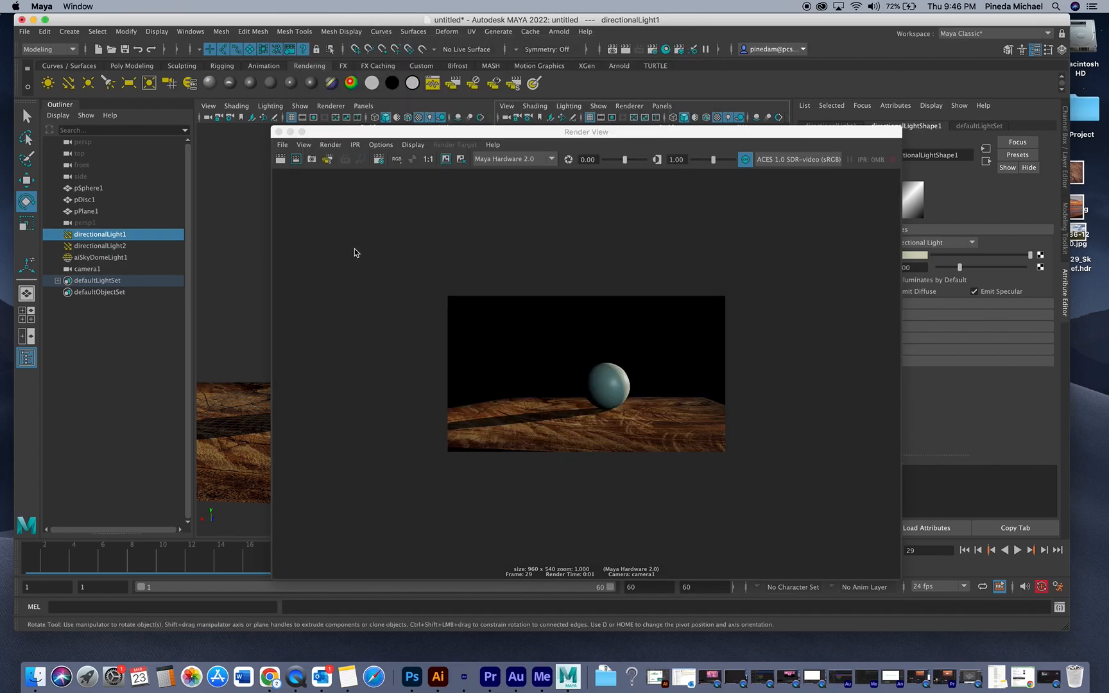
{"action": "left_click", "coordinate": [327, 160]}
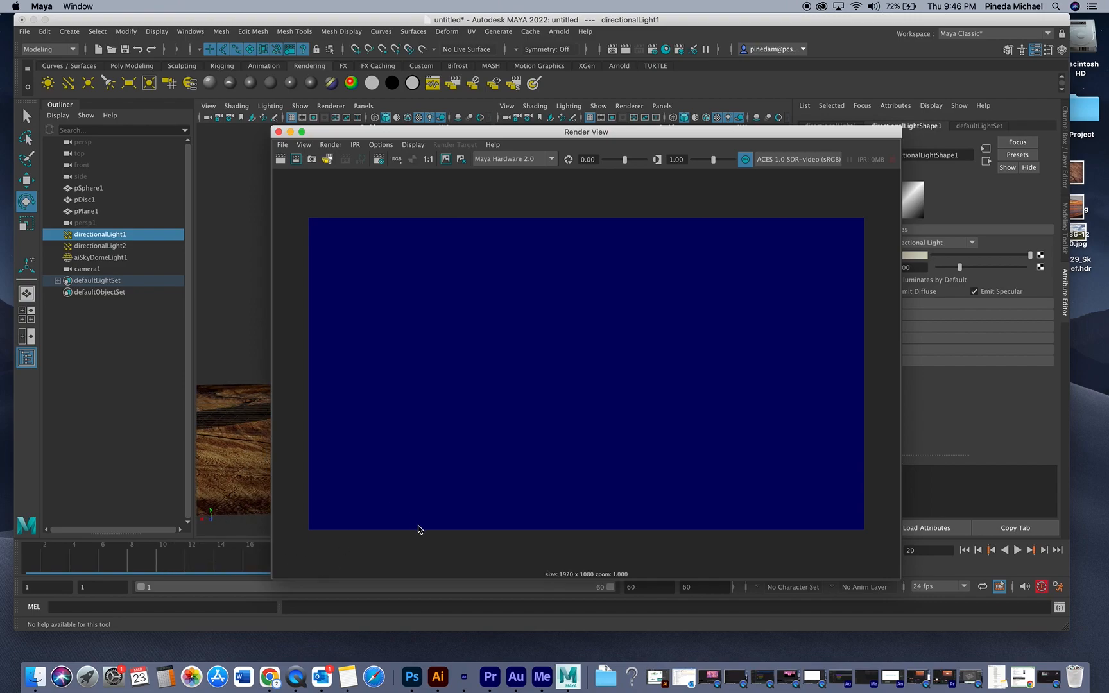
Step: Switch to Finder, move the Render View aside, and open Project > Quantum Broom > images > tmp > camera1
{"action": "left_click", "coordinate": [1085, 115]}
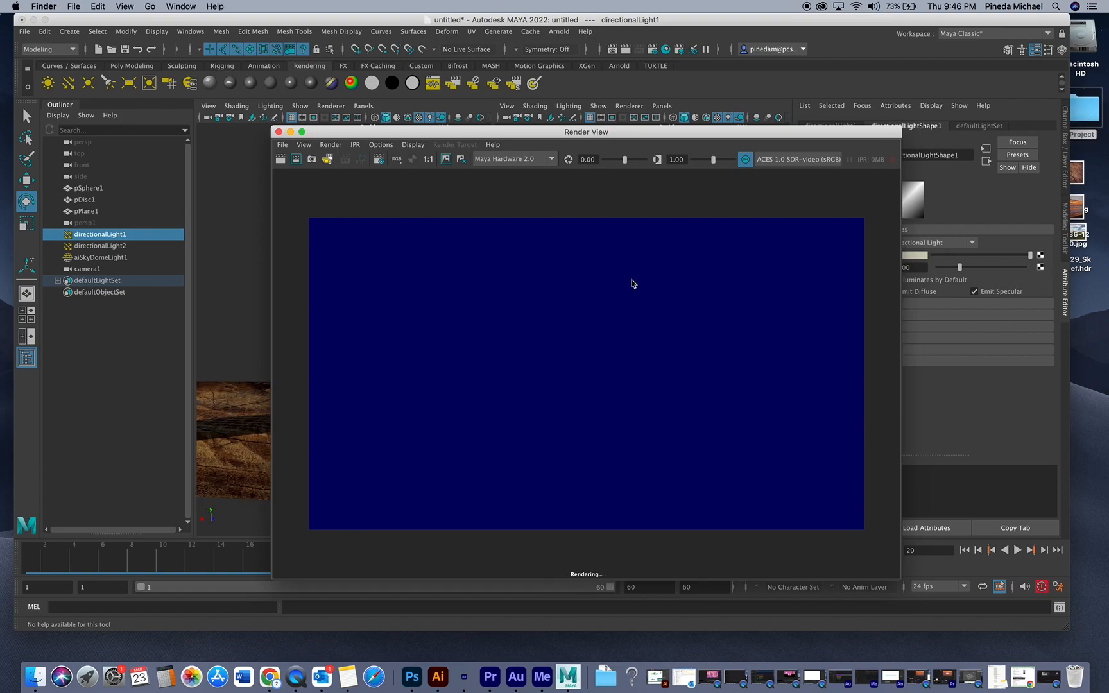
{"action": "left_click_drag", "start_coordinate": [588, 132], "coordinate": [356, 198]}
{"action": "left_click", "coordinate": [723, 240]}
{"action": "left_click_drag", "start_coordinate": [723, 240], "coordinate": [960, 208]}
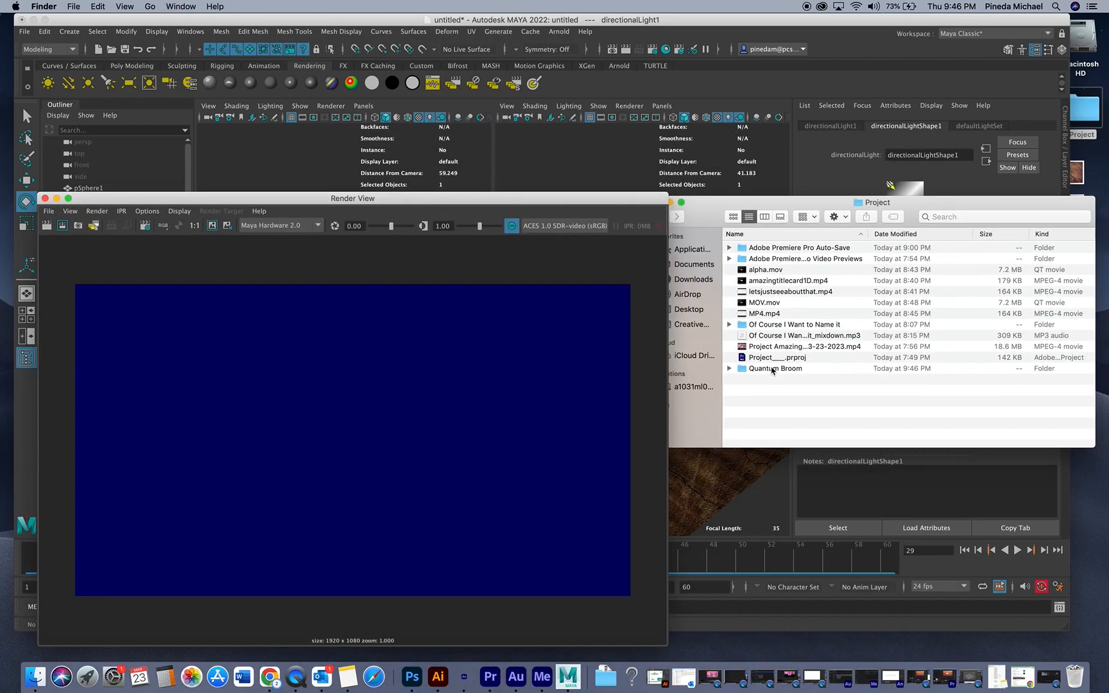
{"action": "double_click", "coordinate": [775, 369]}
{"action": "double_click", "coordinate": [763, 248]}
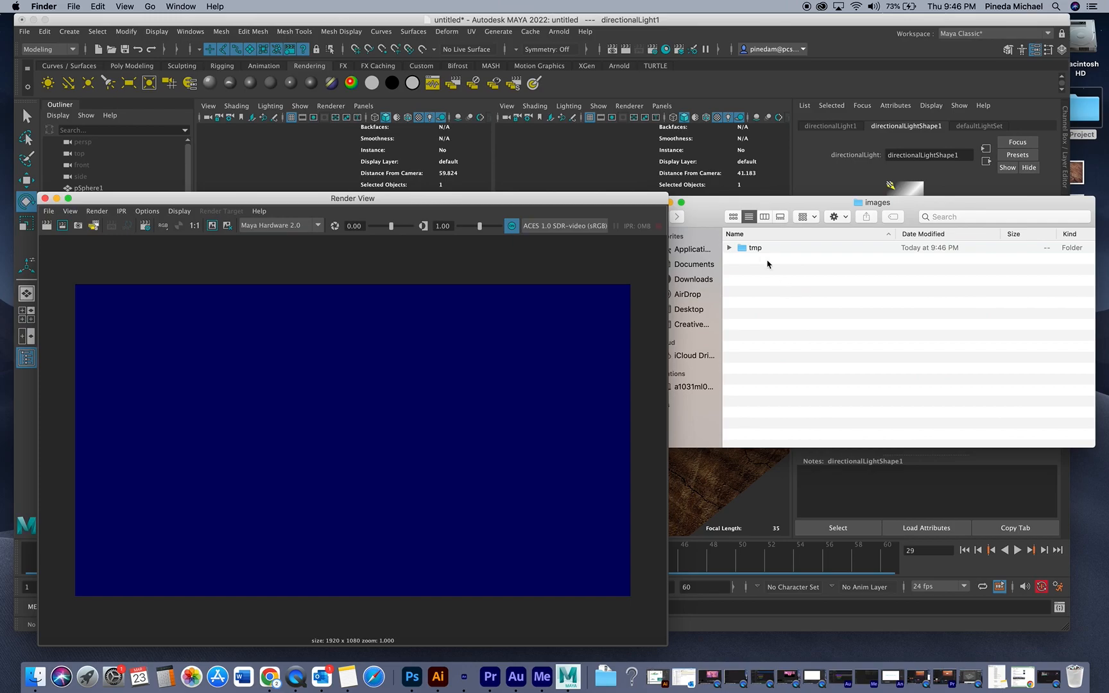
{"action": "double_click", "coordinate": [762, 248]}
{"action": "double_click", "coordinate": [763, 248]}
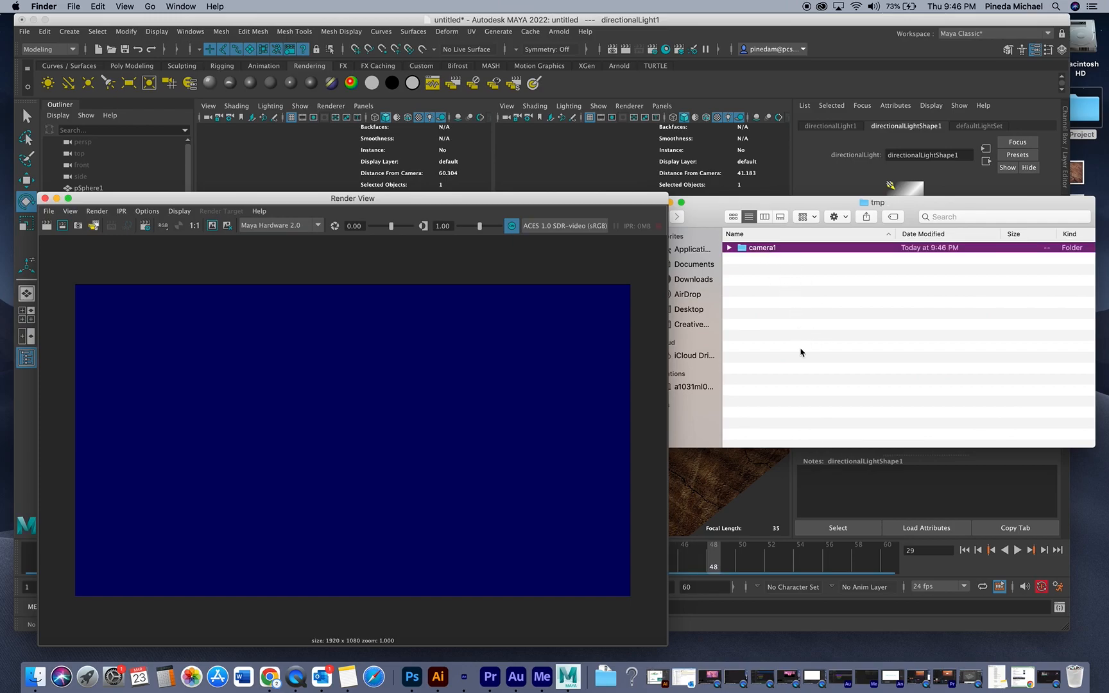
Step: Look through the rendered JPEG files in the camera1 folder, enlarging the folder window to show more frames
{"action": "scroll", "coordinate": [802, 359], "scroll_direction": "down", "scroll_amount": 2}
{"action": "scroll", "coordinate": [801, 360], "scroll_direction": "down", "scroll_amount": 10}
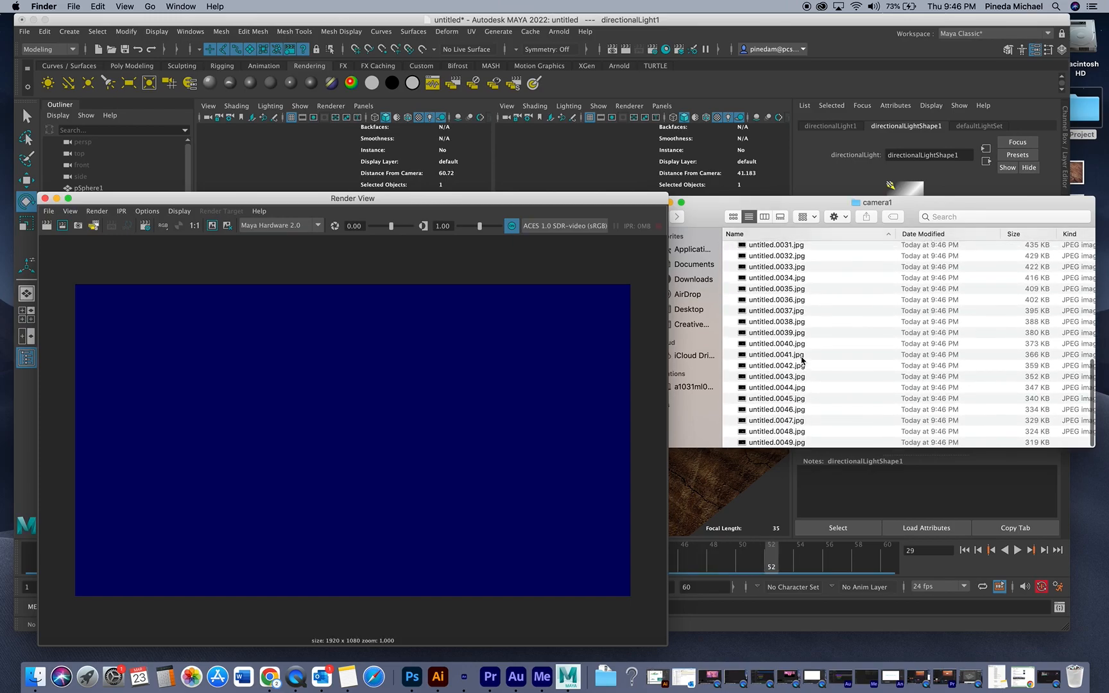
{"action": "scroll", "coordinate": [802, 360], "scroll_direction": "down", "scroll_amount": 2}
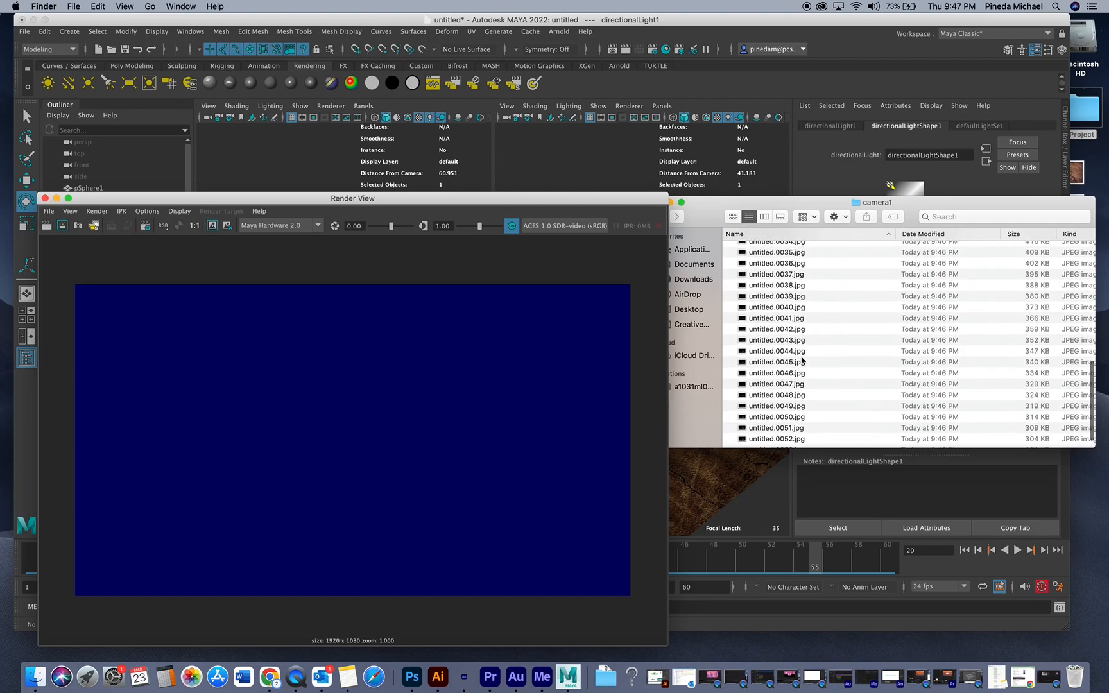
{"action": "scroll", "coordinate": [801, 352], "scroll_direction": "down", "scroll_amount": 3}
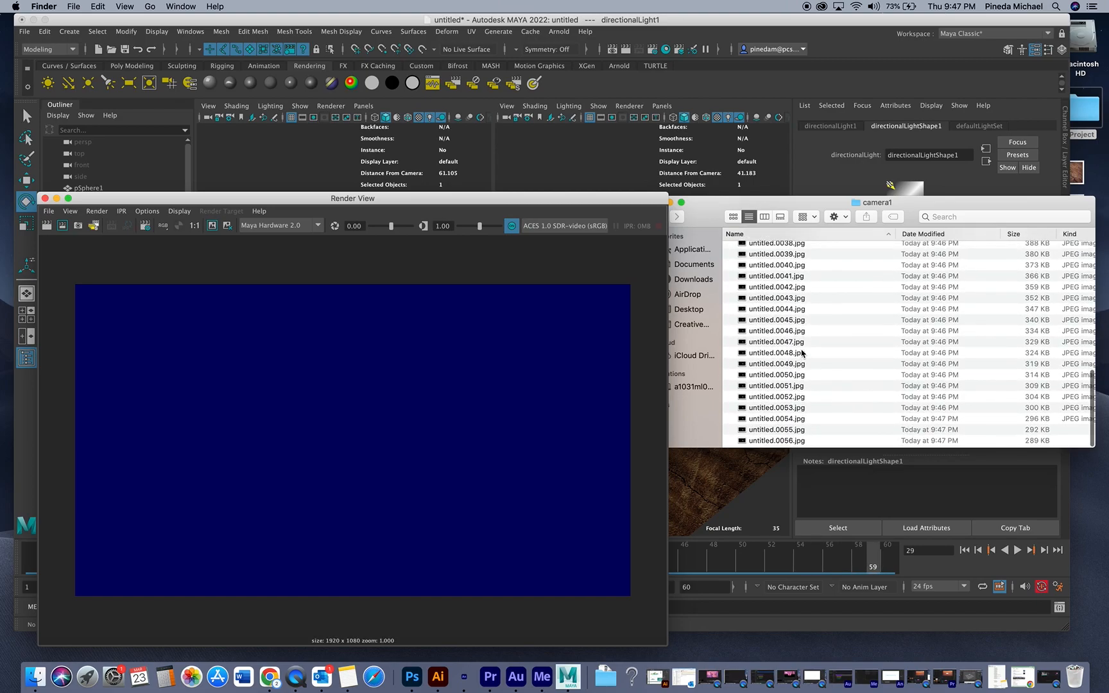
{"action": "left_click", "coordinate": [651, 350]}
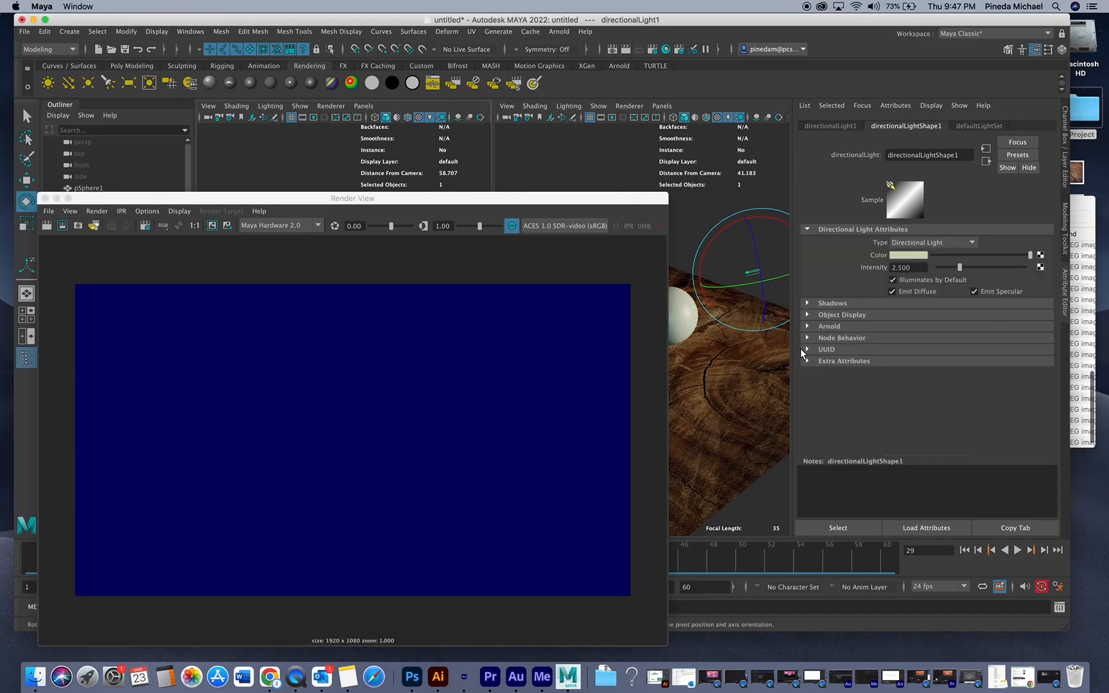
{"action": "left_click_drag", "start_coordinate": [1089, 206], "coordinate": [1038, 76]}
{"action": "scroll", "coordinate": [855, 241], "scroll_direction": "down", "scroll_amount": 2}
{"action": "scroll", "coordinate": [856, 242], "scroll_direction": "up", "scroll_amount": 3}
{"action": "left_click_drag", "start_coordinate": [1060, 317], "coordinate": [1084, 608]}
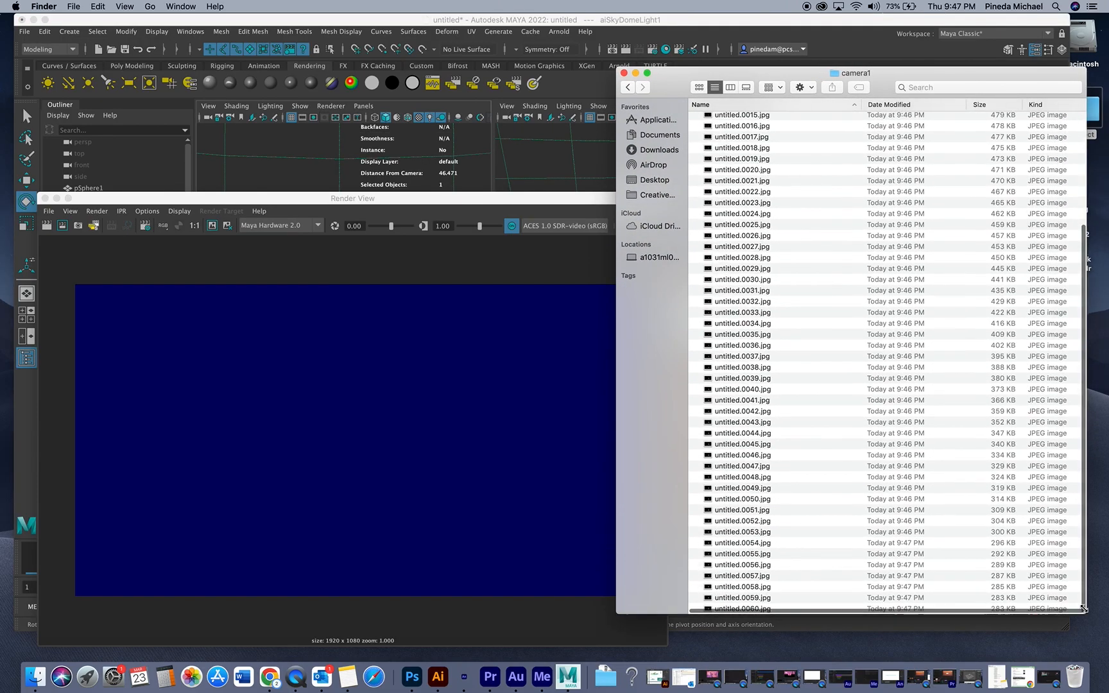
Step: Show the rendered frames in the camera1 folder as icons arranged in a multi-column grid
{"action": "left_click", "coordinate": [699, 87]}
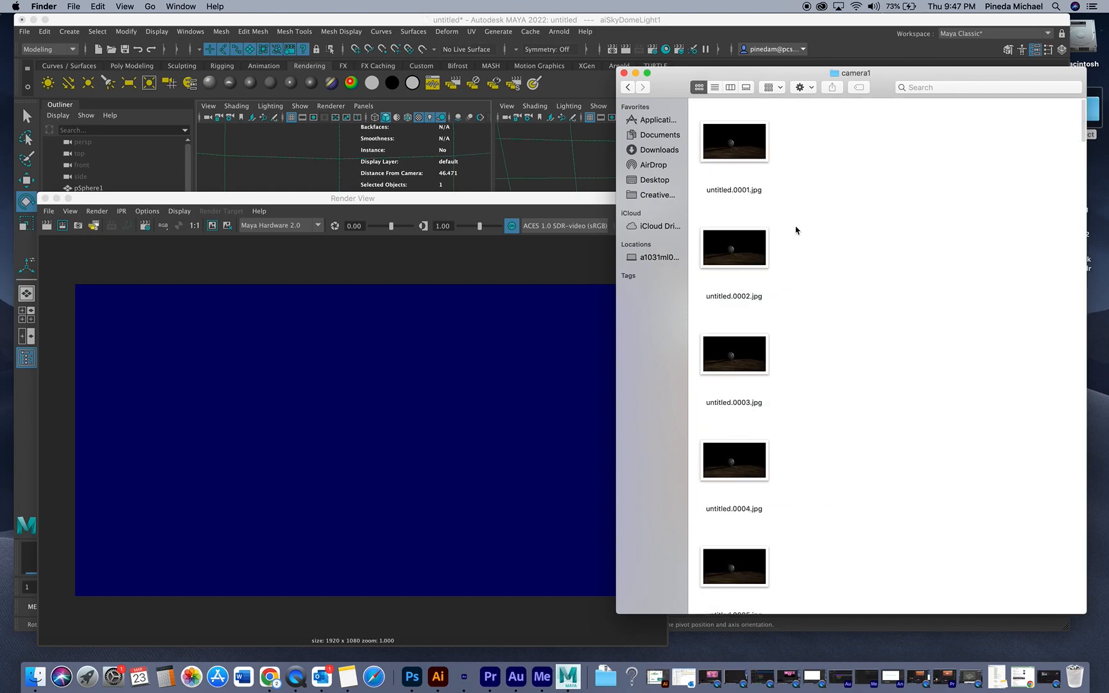
{"action": "left_click", "coordinate": [131, 6]}
{"action": "mouse_move", "coordinate": [164, 104]}
{"action": "left_click", "coordinate": [256, 105]}
{"action": "scroll", "coordinate": [787, 221], "scroll_direction": "up", "scroll_amount": 2}
Step: Preview the first three rendered frames, untitled.0001.jpg to untitled.0003.jpg, one at a time at large size
{"action": "left_click", "coordinate": [732, 149]}
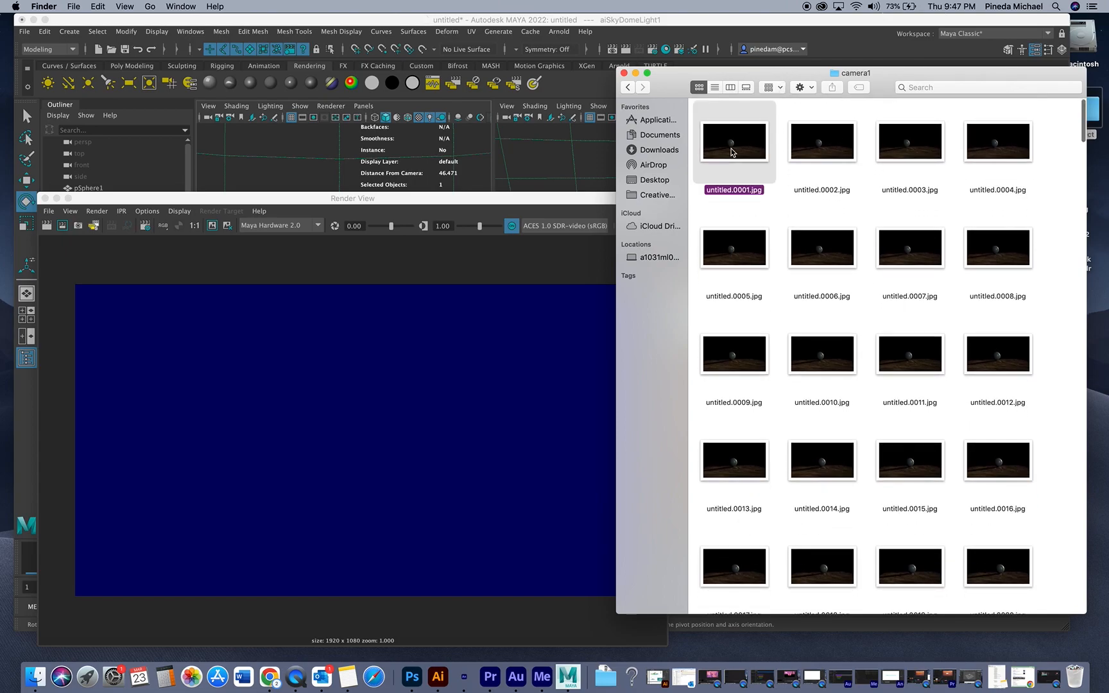
{"action": "key", "text": "space"}
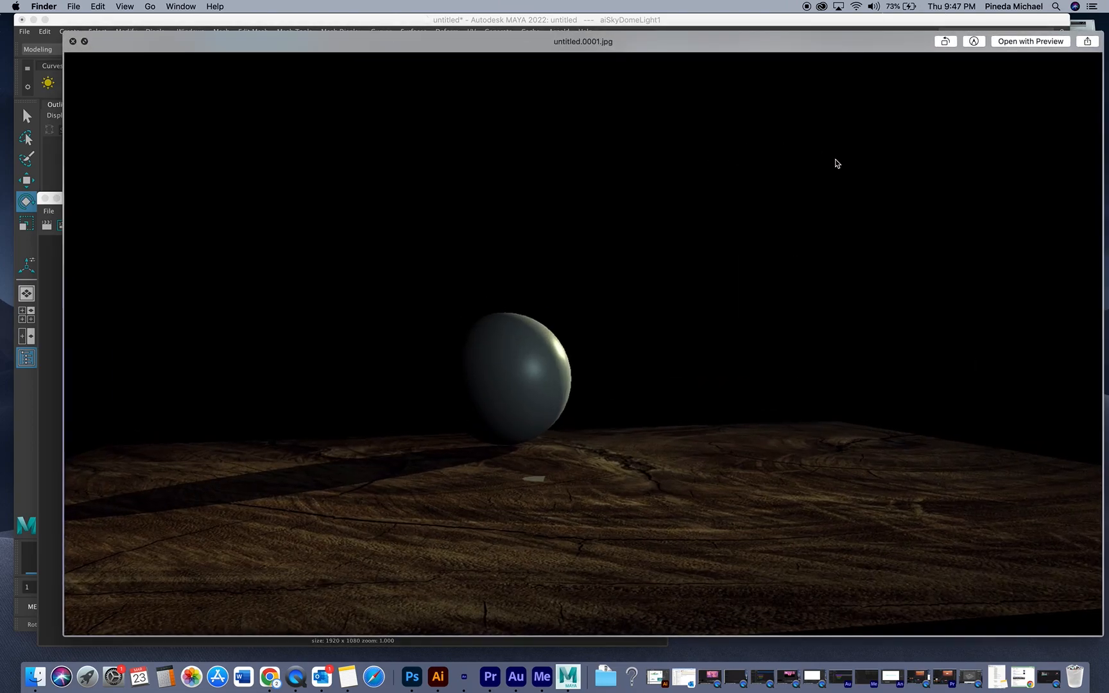
{"action": "key", "text": "space"}
{"action": "left_click", "coordinate": [841, 149]}
{"action": "key", "text": "space"}
{"action": "key", "text": "space"}
{"action": "left_click", "coordinate": [897, 150]}
{"action": "key", "text": "space"}
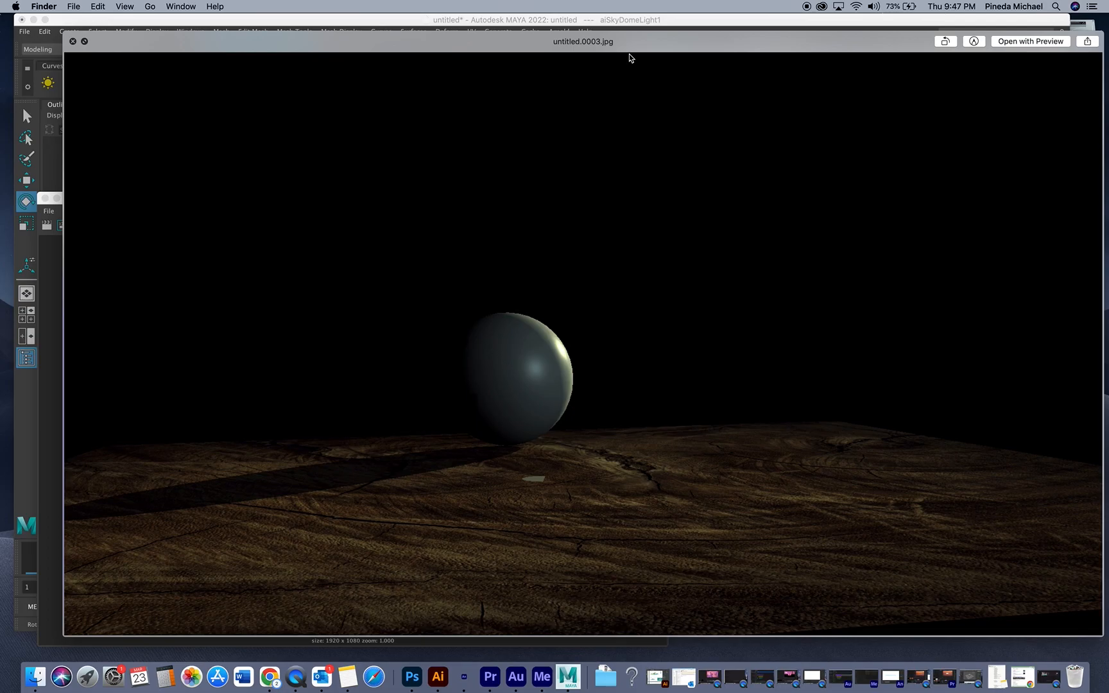
{"action": "key", "text": "space"}
Step: Select all rendered frames in the camera1 folder and flip through them in sequence at large size
{"action": "scroll", "coordinate": [885, 417], "scroll_direction": "down", "scroll_amount": 3}
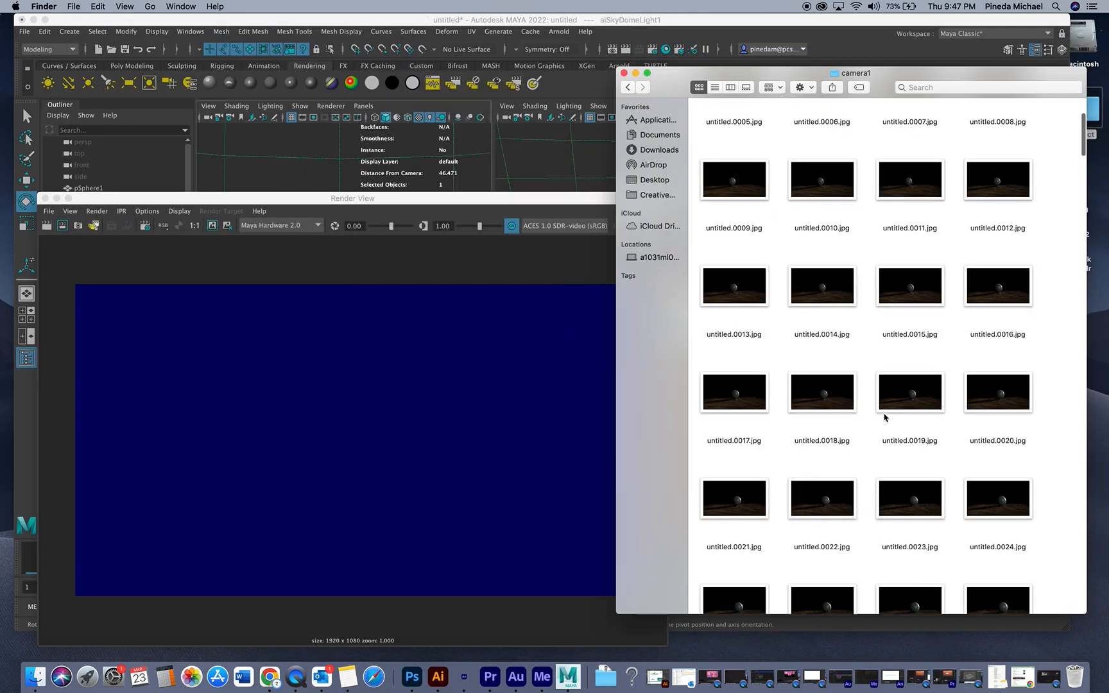
{"action": "scroll", "coordinate": [834, 359], "scroll_direction": "up", "scroll_amount": 2}
{"action": "left_click_drag", "start_coordinate": [699, 109], "coordinate": [1041, 658]}
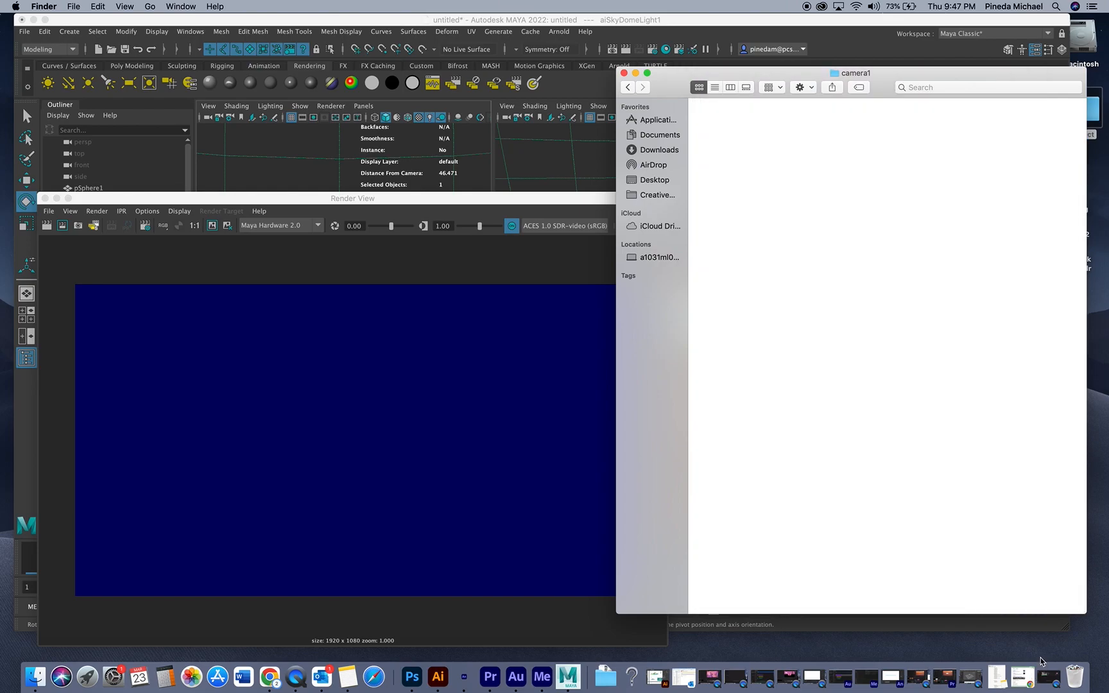
{"action": "key", "text": "space"}
{"action": "key", "text": "Right"}
{"action": "key", "text": "Right"}
{"action": "key", "text": "Right"}
{"action": "key", "text": "Right"}
{"action": "key", "text": "Right"}
{"action": "key", "text": "Right"}
{"action": "key", "text": "Right"}
{"action": "key", "text": "Right"}
{"action": "key", "text": "Right"}
{"action": "key", "text": "Right"}
{"action": "key", "text": "Right"}
{"action": "key", "text": "Right"}
{"action": "key", "text": "Right"}
{"action": "key", "text": "Right"}
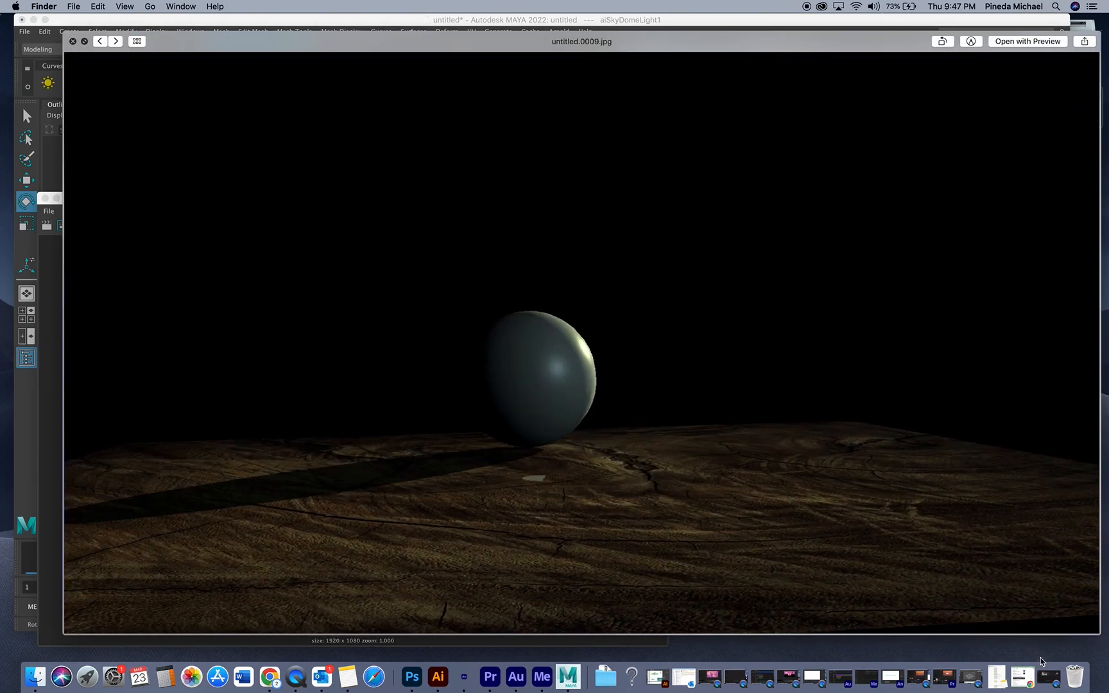
{"action": "key", "text": "Right"}
{"action": "key", "text": "Right"}
{"action": "key", "text": "Right"}
{"action": "key", "text": "Right"}
{"action": "key", "text": "Right"}
{"action": "key", "text": "Right"}
{"action": "key", "text": "Right"}
{"action": "key", "text": "Right"}
{"action": "key", "text": "Right"}
{"action": "key", "text": "Right"}
{"action": "key", "text": "Right"}
{"action": "key", "text": "Right"}
{"action": "key", "text": "Right"}
{"action": "key", "text": "Right"}
{"action": "key", "text": "Right"}
{"action": "key", "text": "Right"}
{"action": "key", "text": "Right"}
{"action": "key", "text": "Right"}
{"action": "key", "text": "Right"}
{"action": "key", "text": "Right"}
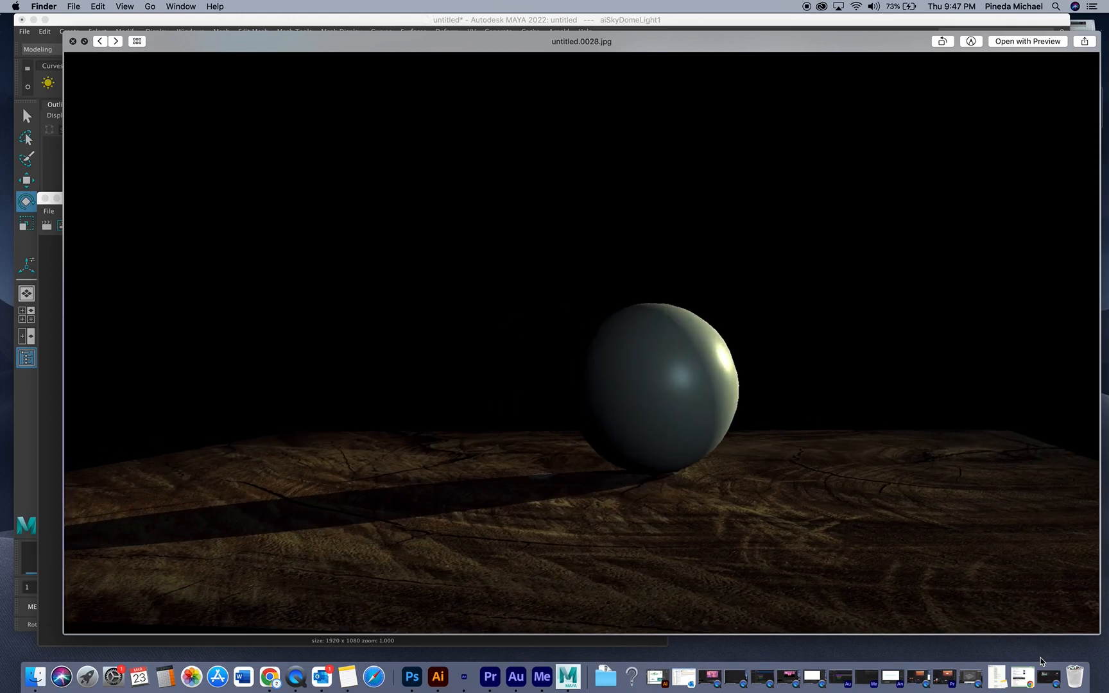
{"action": "key", "text": "Right"}
{"action": "key", "text": "Right"}
{"action": "key", "text": "Right"}
{"action": "key", "text": "Right"}
{"action": "key", "text": "Right"}
{"action": "key", "text": "Right"}
{"action": "key", "text": "Right"}
{"action": "key", "text": "Right"}
{"action": "key", "text": "Right"}
{"action": "key", "text": "Right"}
{"action": "key", "text": "Right"}
{"action": "key", "text": "Right"}
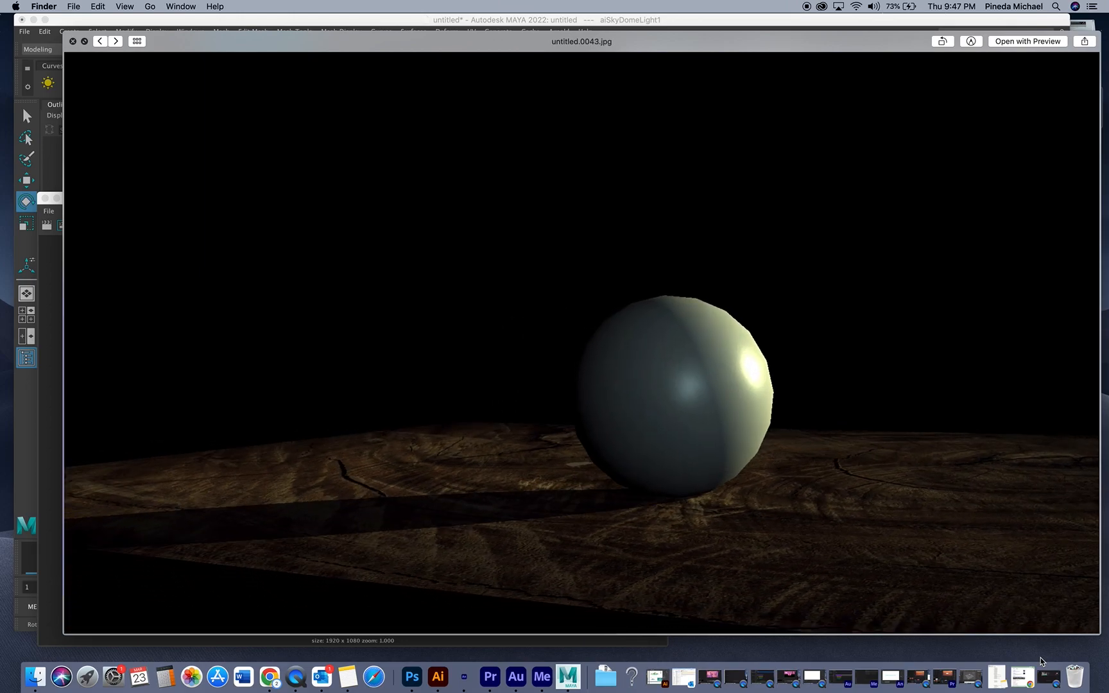
{"action": "key", "text": "Right"}
{"action": "key", "text": "Right"}
{"action": "key", "text": "Right"}
{"action": "key", "text": "Right"}
{"action": "key", "text": "Right"}
{"action": "key", "text": "Right"}
{"action": "key", "text": "Right"}
{"action": "key", "text": "Right"}
{"action": "key", "text": "Right"}
{"action": "key", "text": "Right"}
{"action": "key", "text": "Right"}
{"action": "key", "text": "Right"}
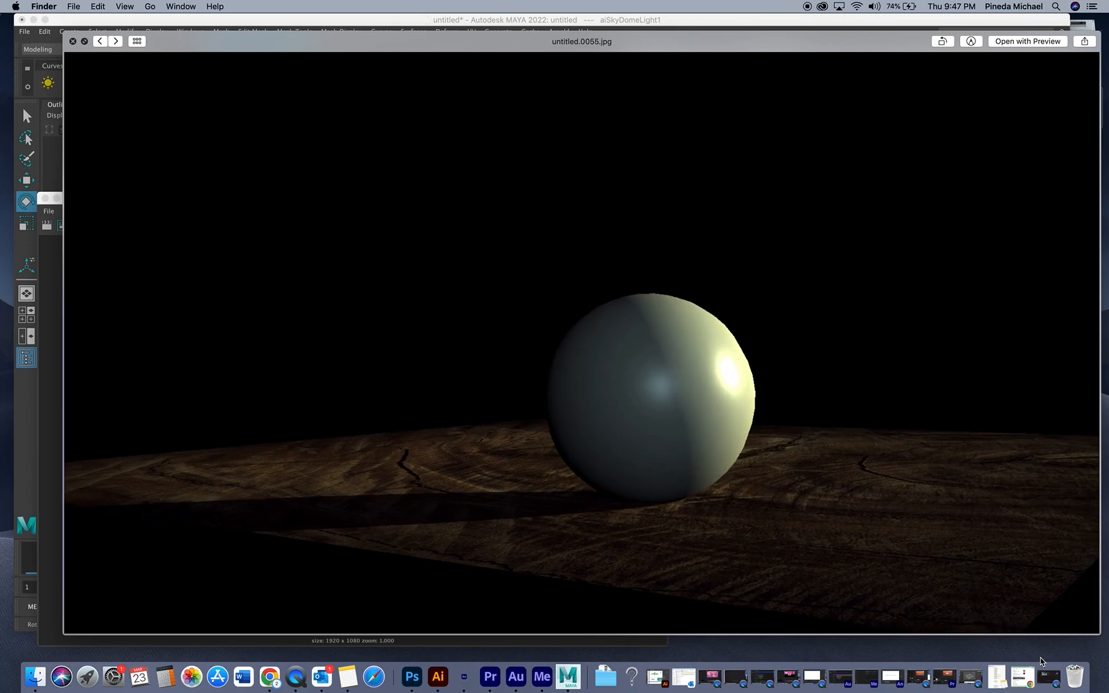
{"action": "key", "text": "Right"}
{"action": "key", "text": "Right"}
{"action": "key", "text": "Right"}
{"action": "key", "text": "Right"}
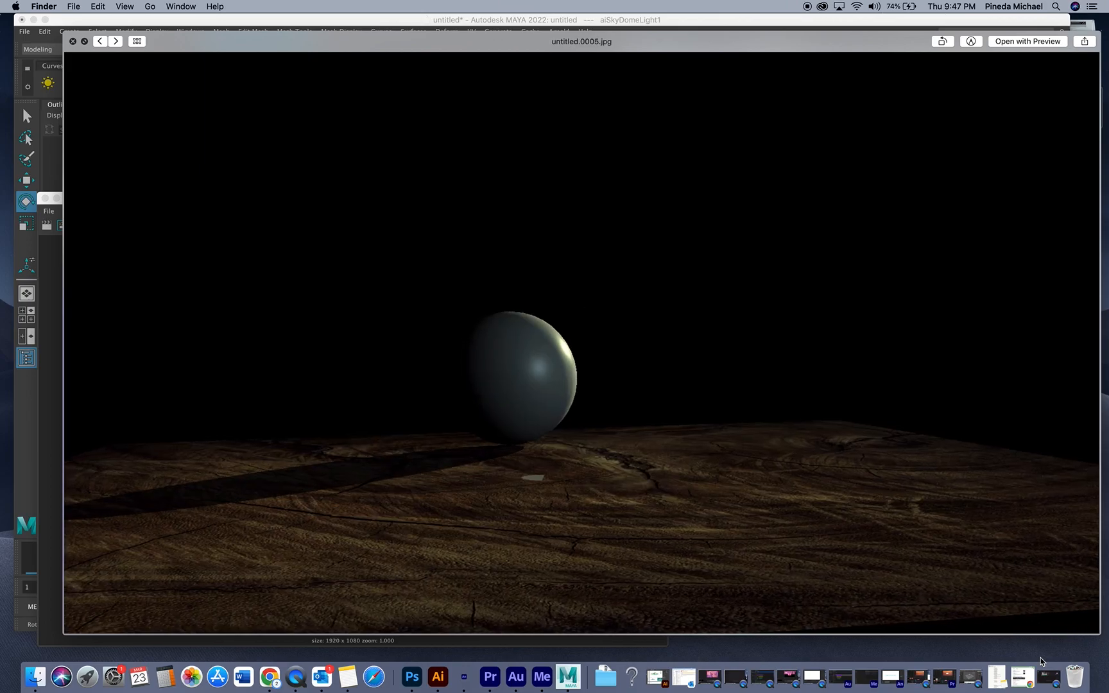
{"action": "key", "text": "Right"}
{"action": "key", "text": "Right"}
{"action": "key", "text": "space"}
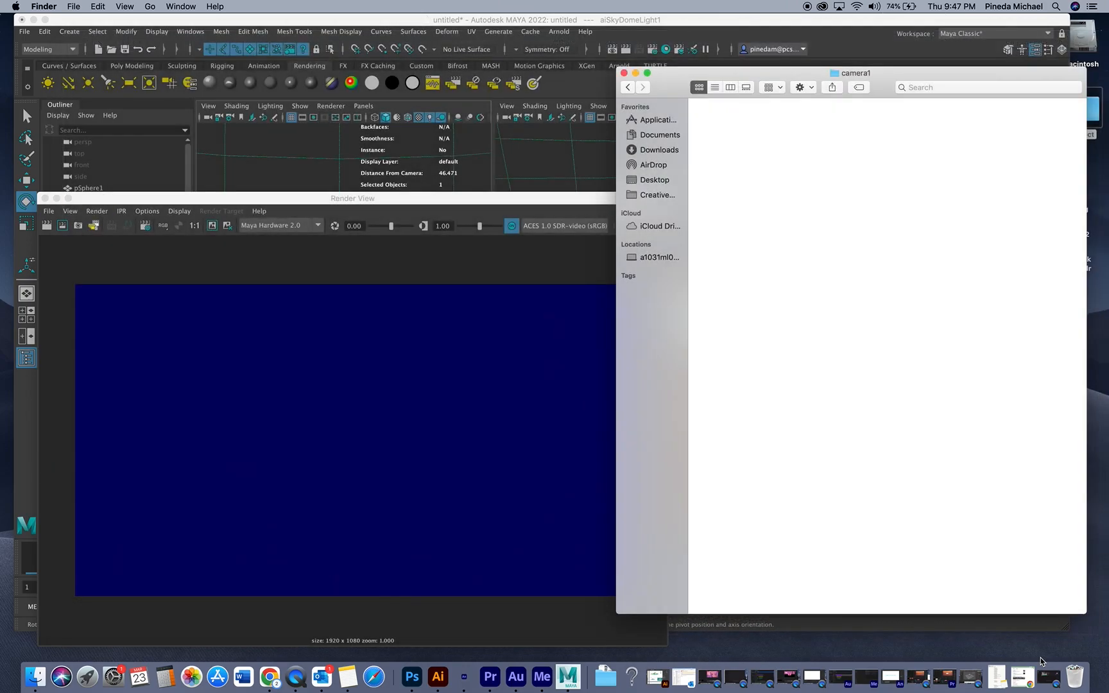
Step: Look through the camera1 folder to its last frames and briefly preview untitled.0059.jpg
{"action": "scroll", "coordinate": [904, 371], "scroll_direction": "up", "scroll_amount": 10}
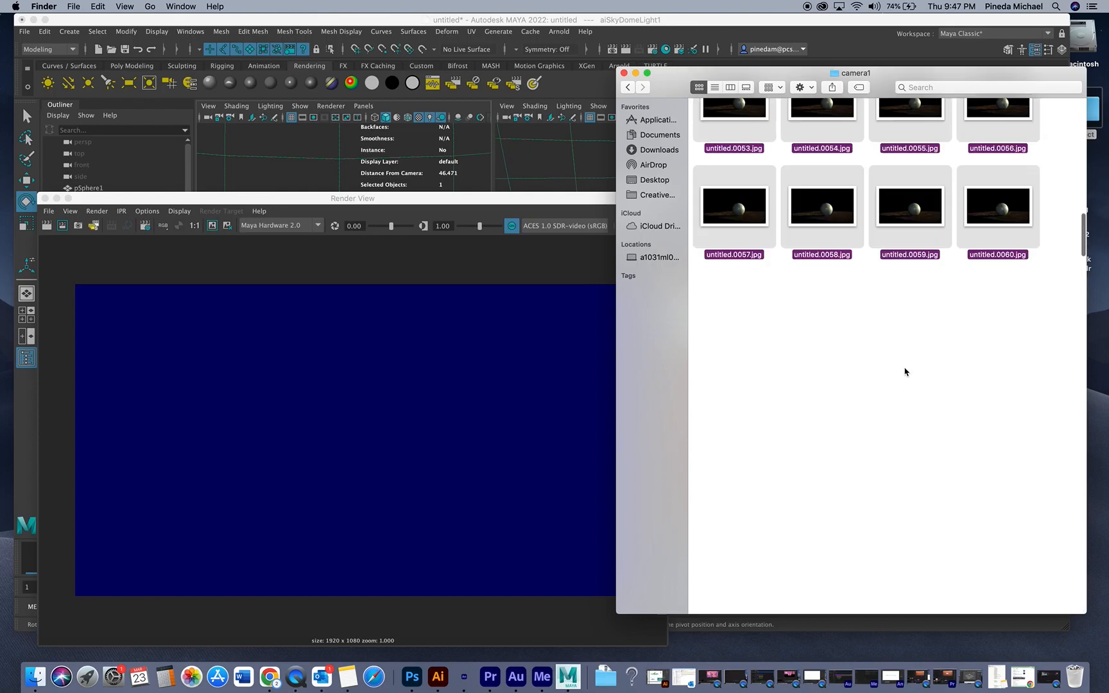
{"action": "scroll", "coordinate": [905, 371], "scroll_direction": "down", "scroll_amount": 9}
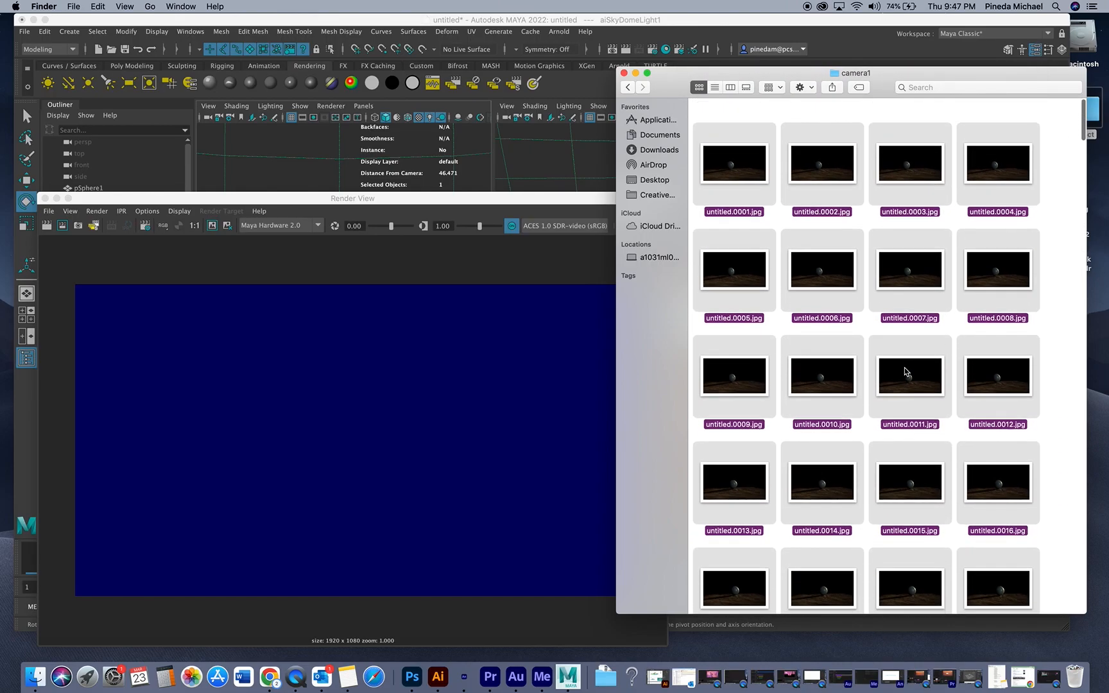
{"action": "scroll", "coordinate": [905, 371], "scroll_direction": "down", "scroll_amount": 10}
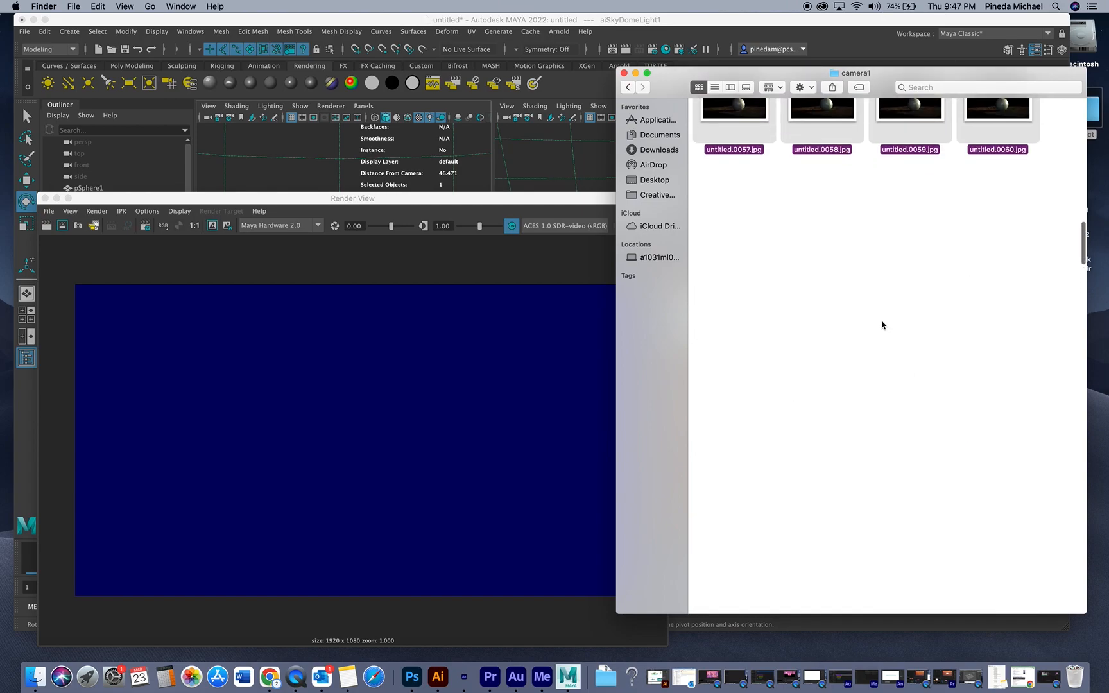
{"action": "scroll", "coordinate": [823, 221], "scroll_direction": "up", "scroll_amount": 2}
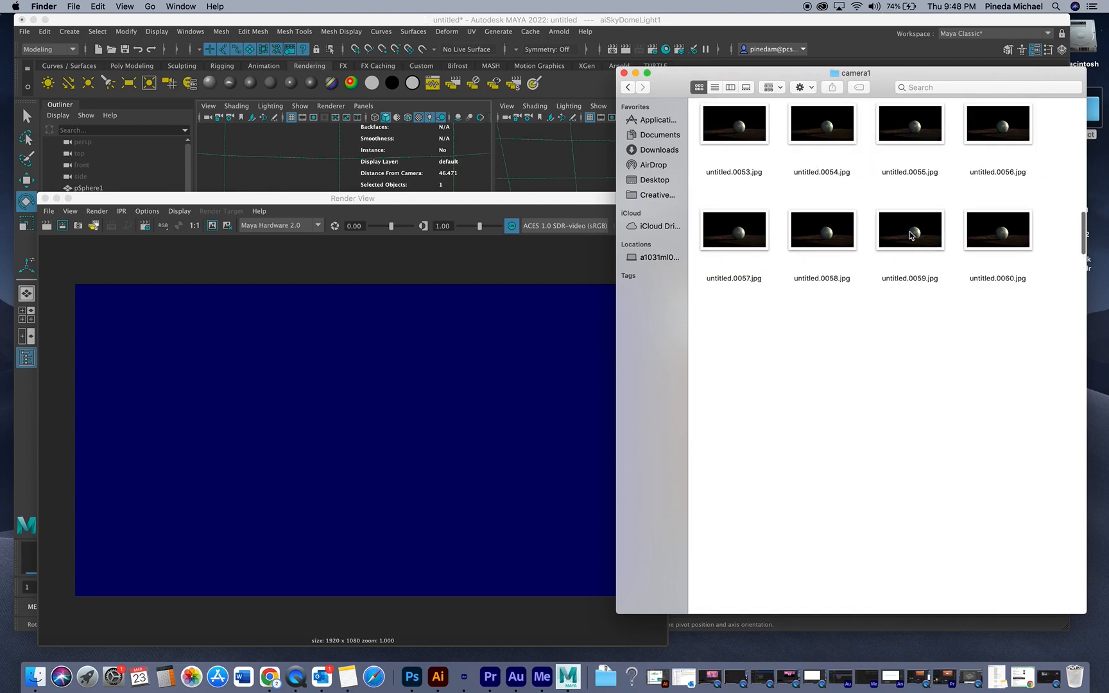
{"action": "left_click", "coordinate": [910, 234]}
{"action": "key", "text": "space"}
{"action": "key", "text": "space"}
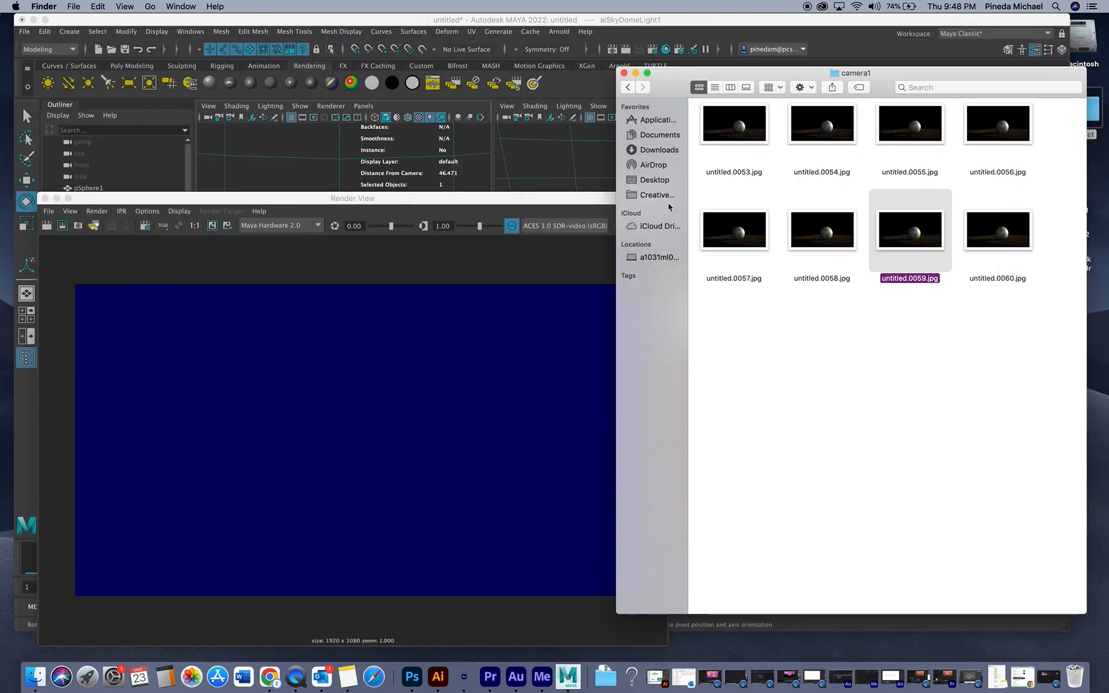
Step: Close the Render View, minimize the Maya window, and switch to Premiere Pro
{"action": "left_click", "coordinate": [44, 199]}
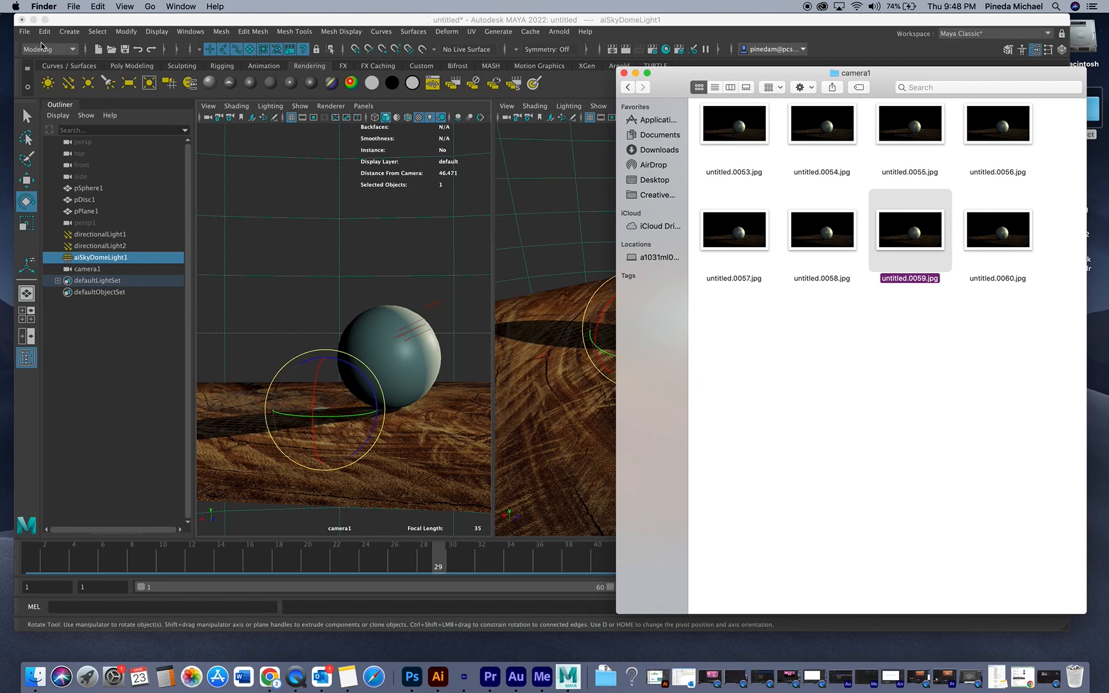
{"action": "left_click", "coordinate": [34, 20]}
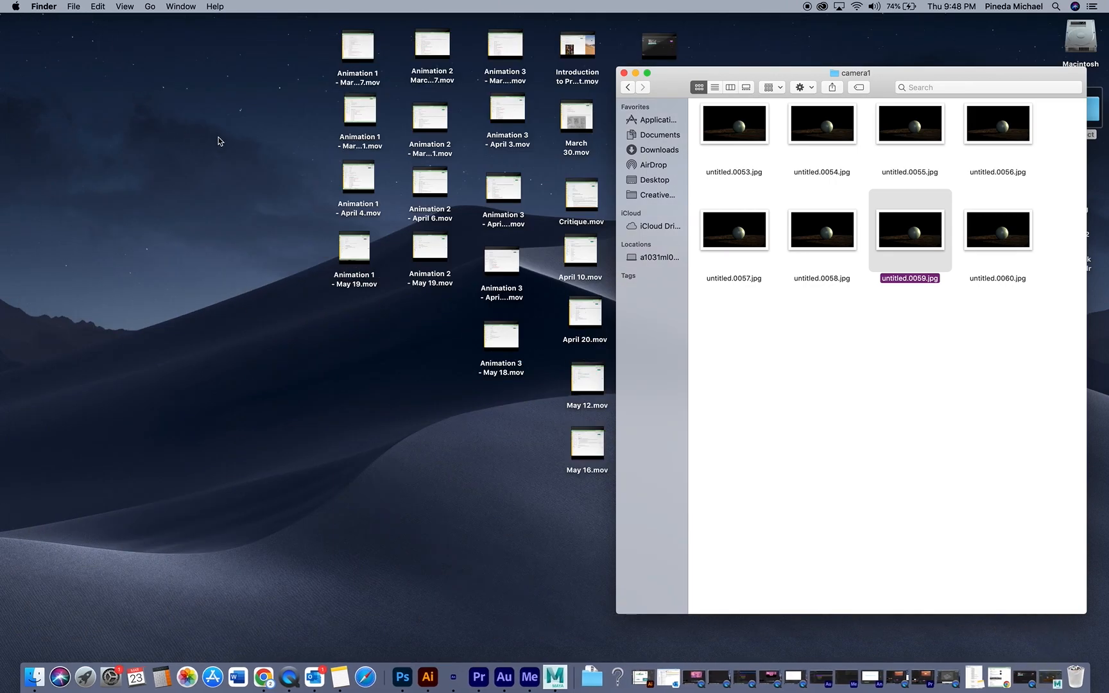
{"action": "left_click", "coordinate": [478, 677]}
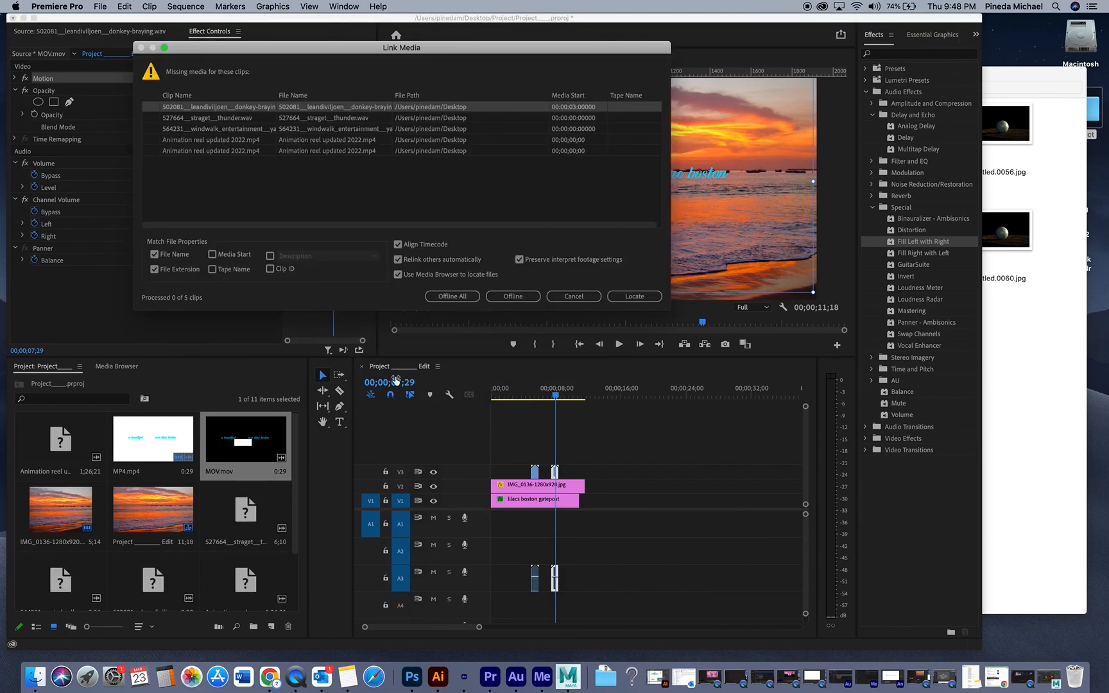
Step: Cancel linking the missing media and close the open Edit sequence
{"action": "left_click", "coordinate": [553, 297]}
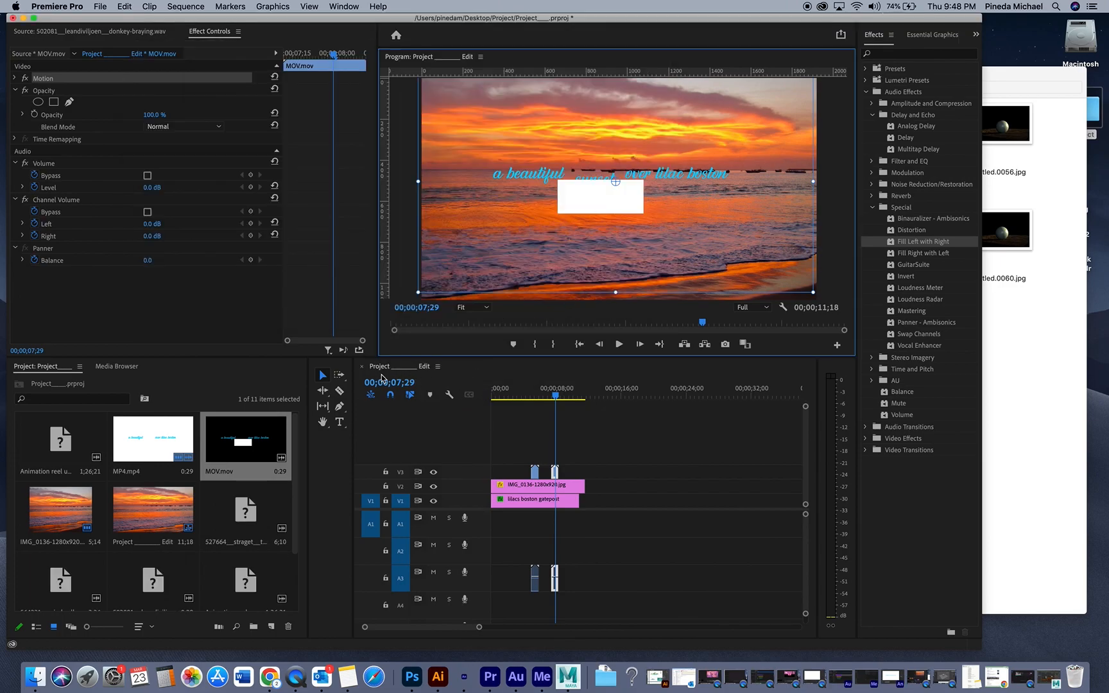
{"action": "left_click", "coordinate": [362, 366]}
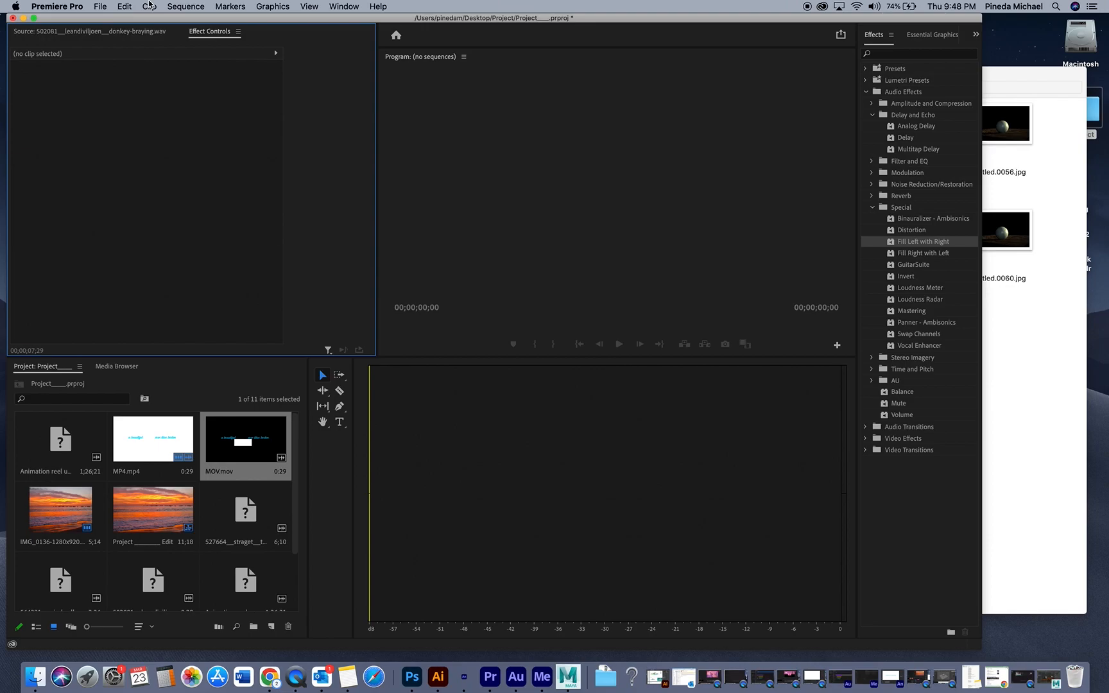
Step: Create a new sequence from the Digital SLR preset DSLR 1080p30 and widen the timeline area
{"action": "left_click", "coordinate": [101, 8]}
{"action": "mouse_move", "coordinate": [113, 26]}
{"action": "left_click", "coordinate": [404, 56]}
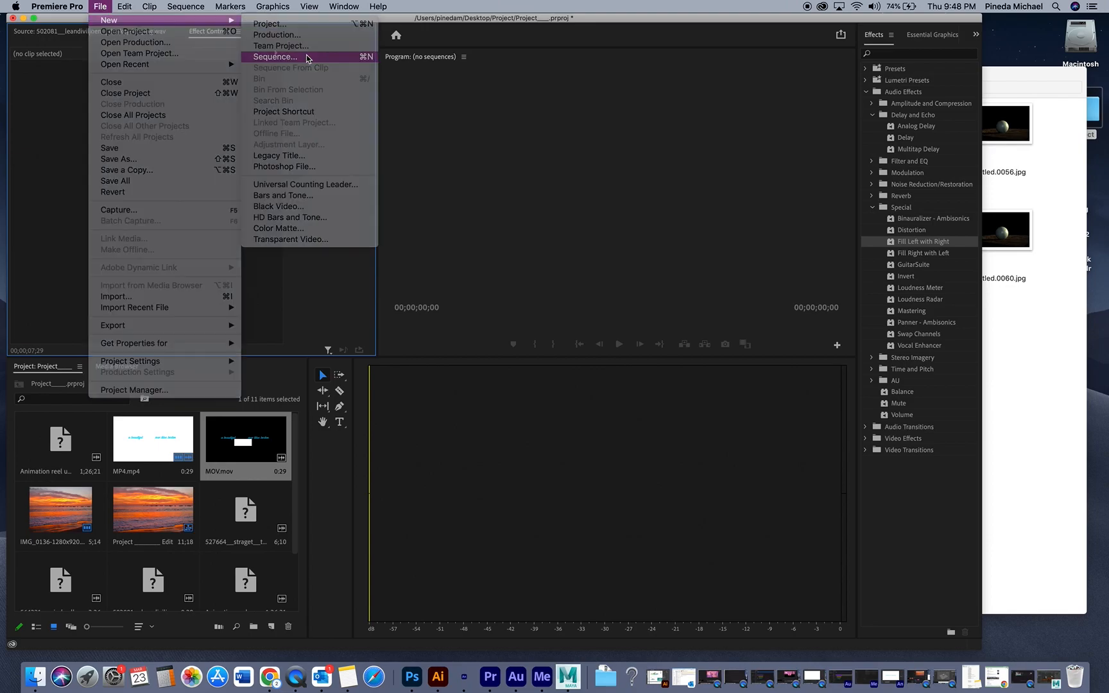
{"action": "left_click", "coordinate": [400, 266]}
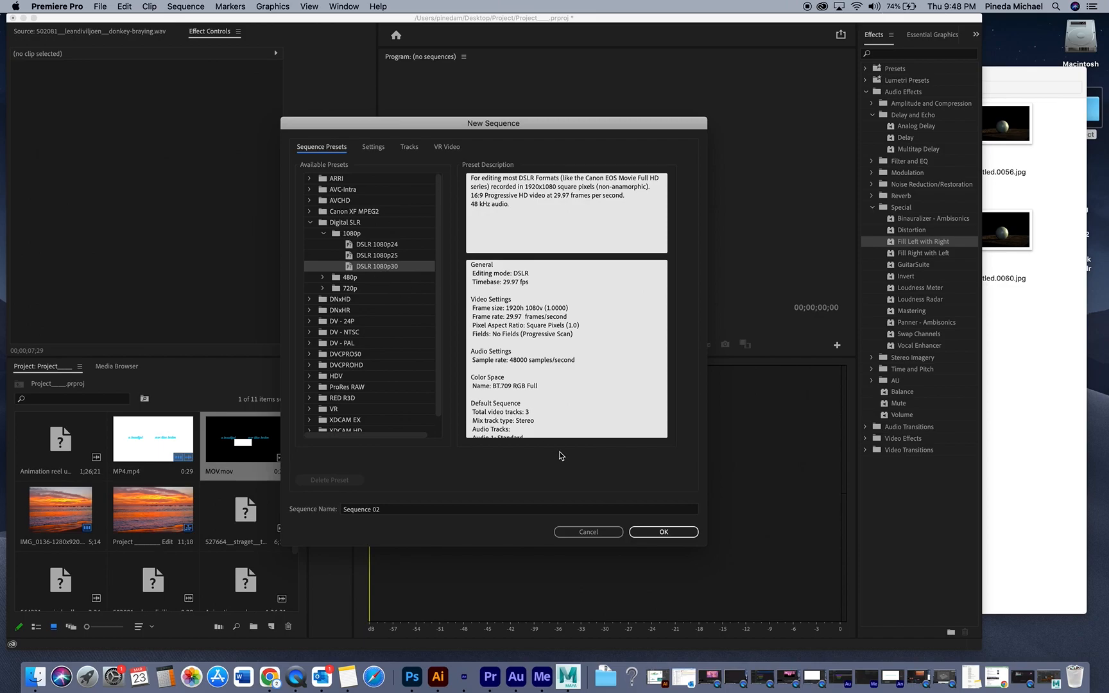
{"action": "left_click", "coordinate": [665, 533]}
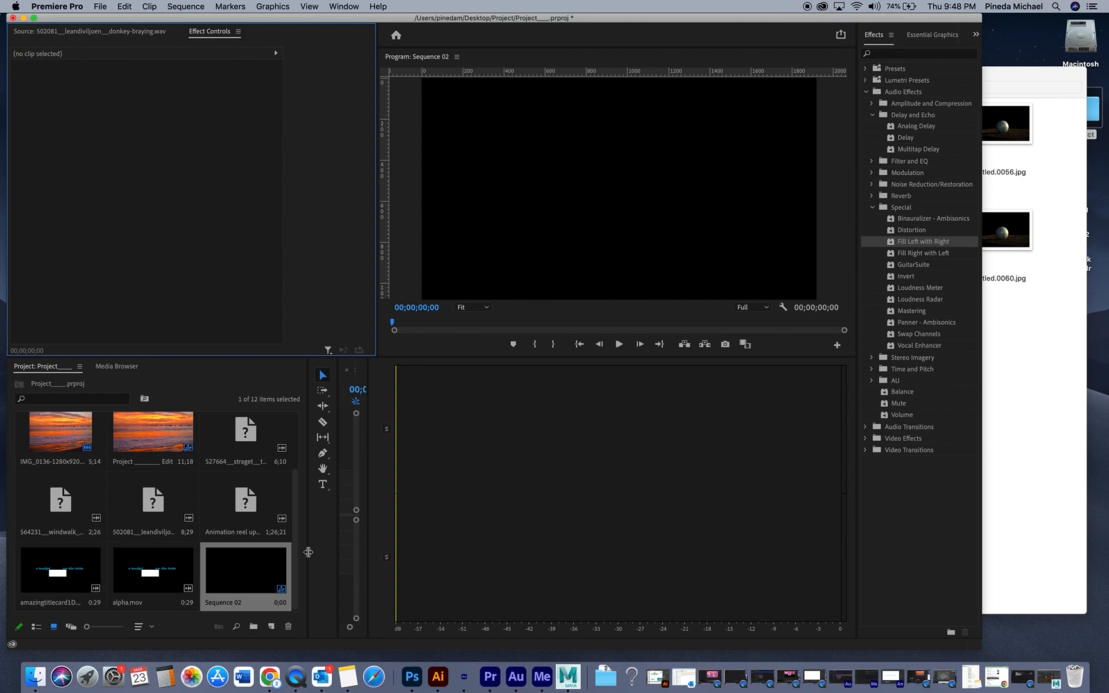
{"action": "left_click_drag", "start_coordinate": [368, 401], "coordinate": [826, 414]}
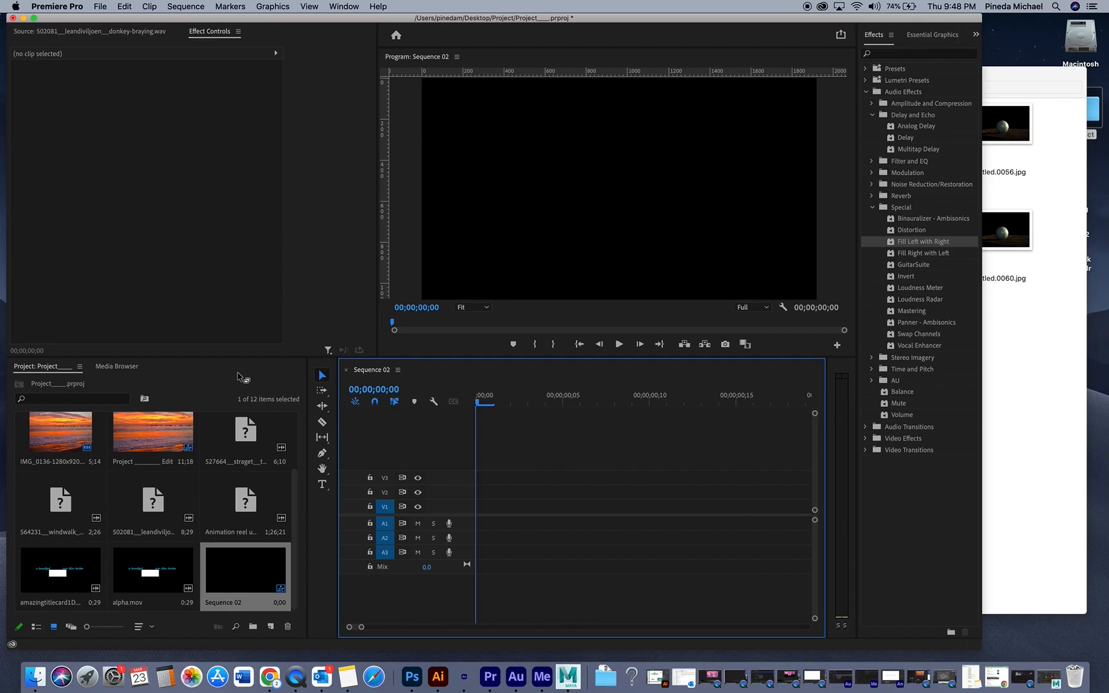
Step: Start a media import and browse to Quantum Broom > images > tmp > camera1
{"action": "left_click", "coordinate": [103, 6]}
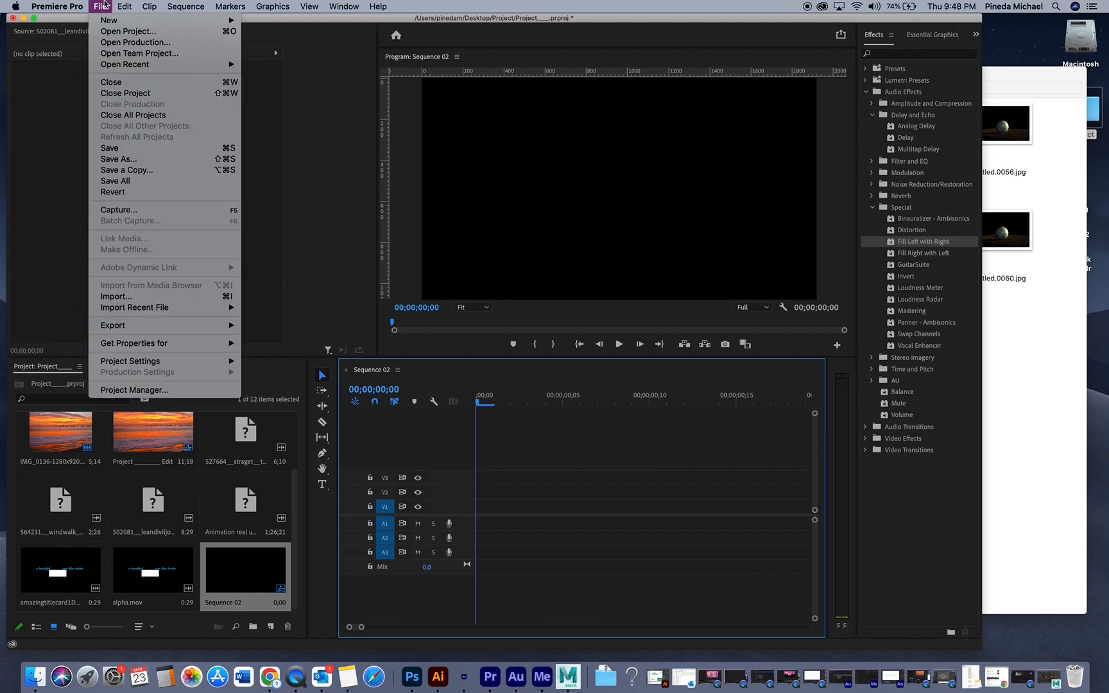
{"action": "left_click", "coordinate": [169, 298]}
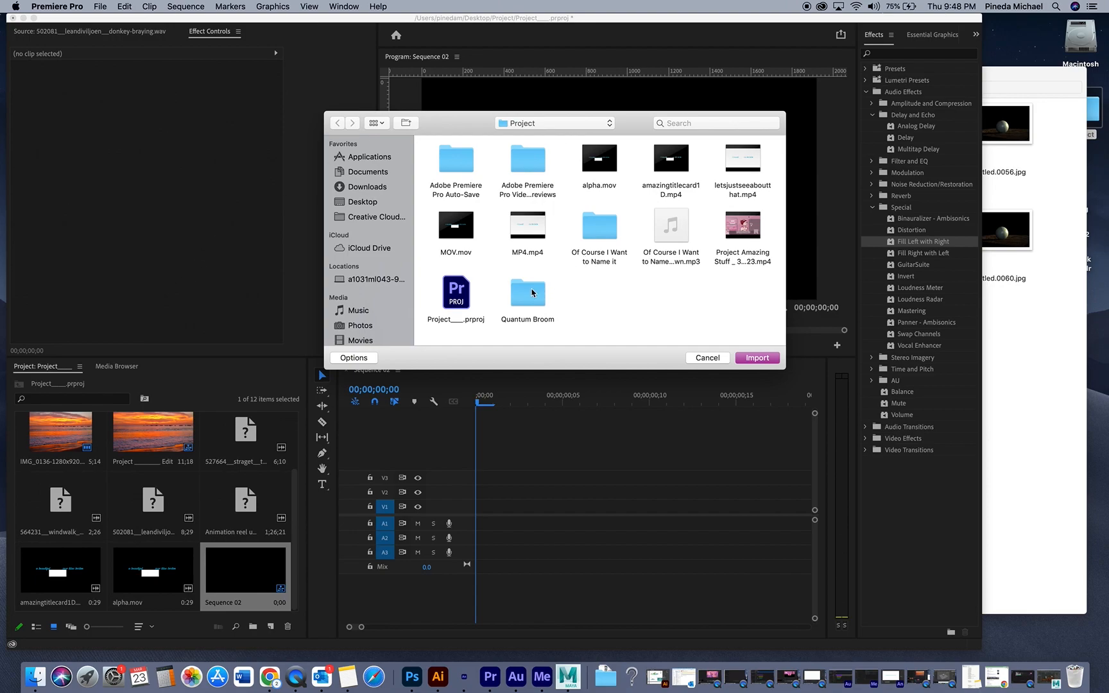
{"action": "double_click", "coordinate": [531, 293]}
{"action": "double_click", "coordinate": [466, 183]}
{"action": "double_click", "coordinate": [448, 162]}
{"action": "double_click", "coordinate": [448, 159]}
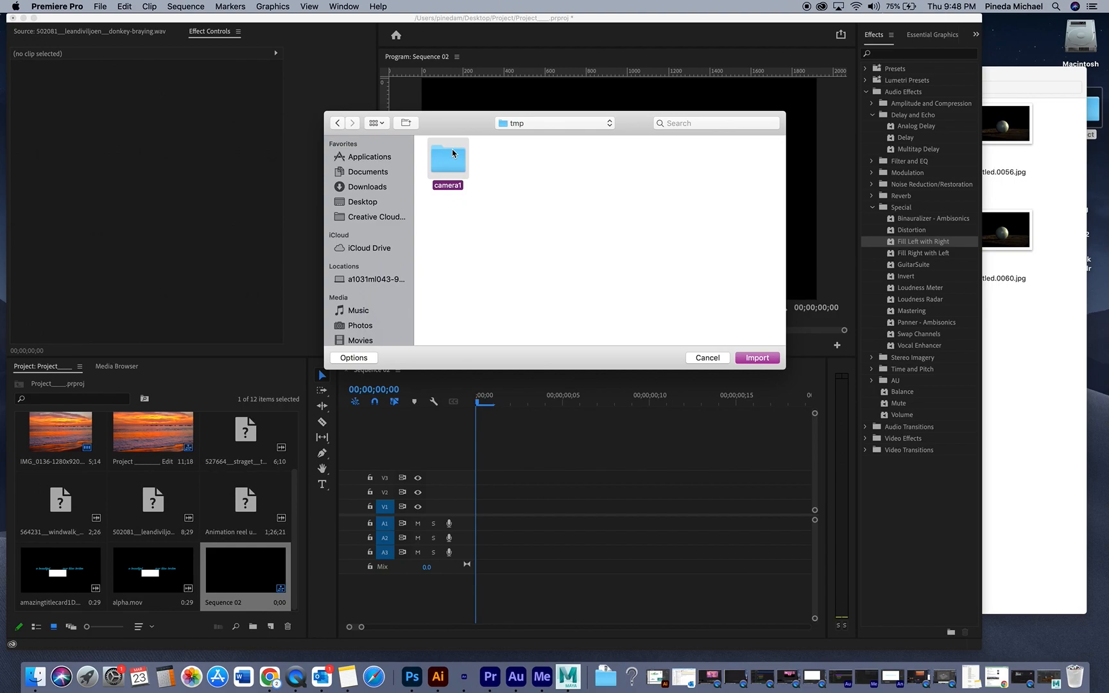
Step: Show the import options and import the camera1 frames as an image sequence starting with untitled.0001.jpg
{"action": "left_click", "coordinate": [553, 124]}
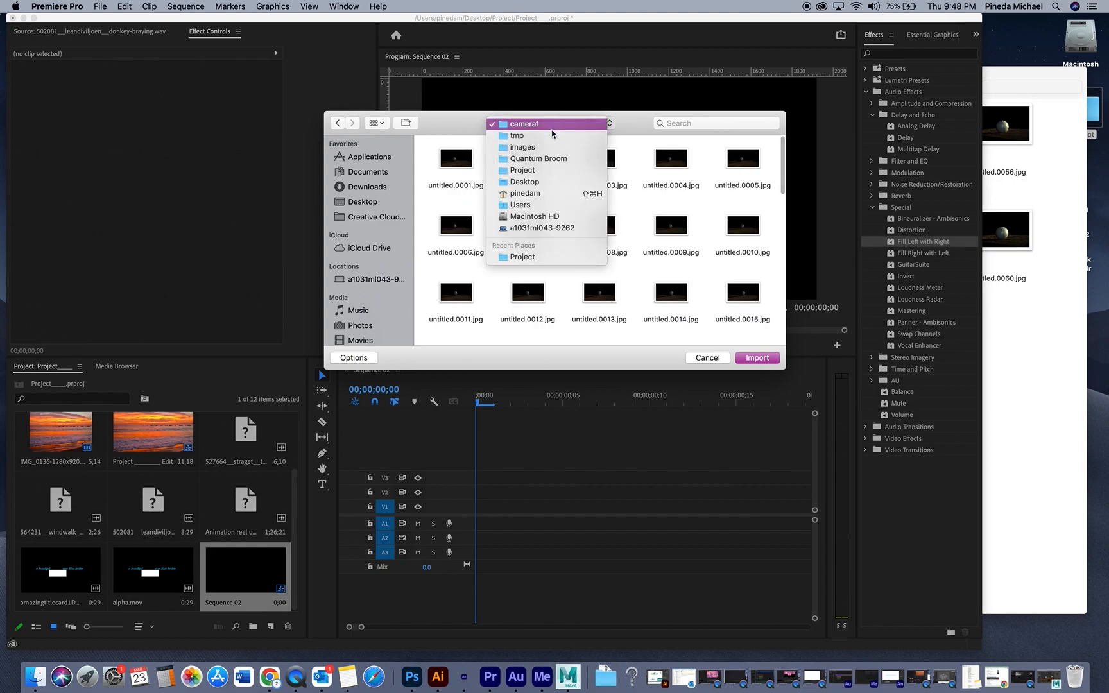
{"action": "left_click", "coordinate": [555, 136]}
{"action": "left_click", "coordinate": [448, 168]}
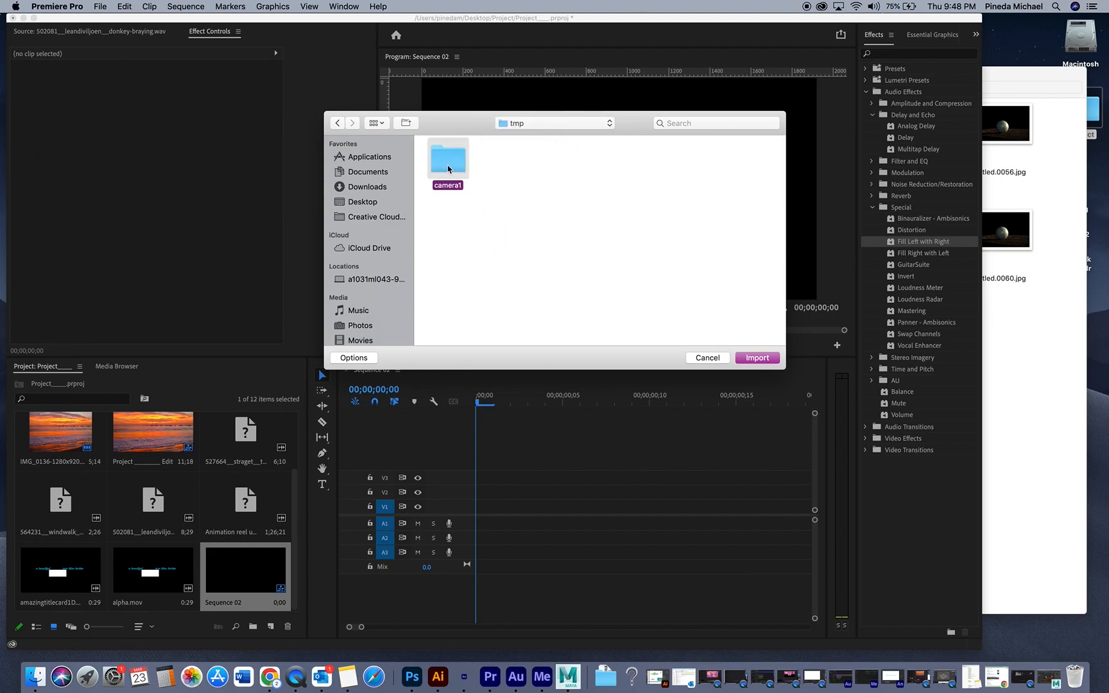
{"action": "left_click", "coordinate": [358, 360]}
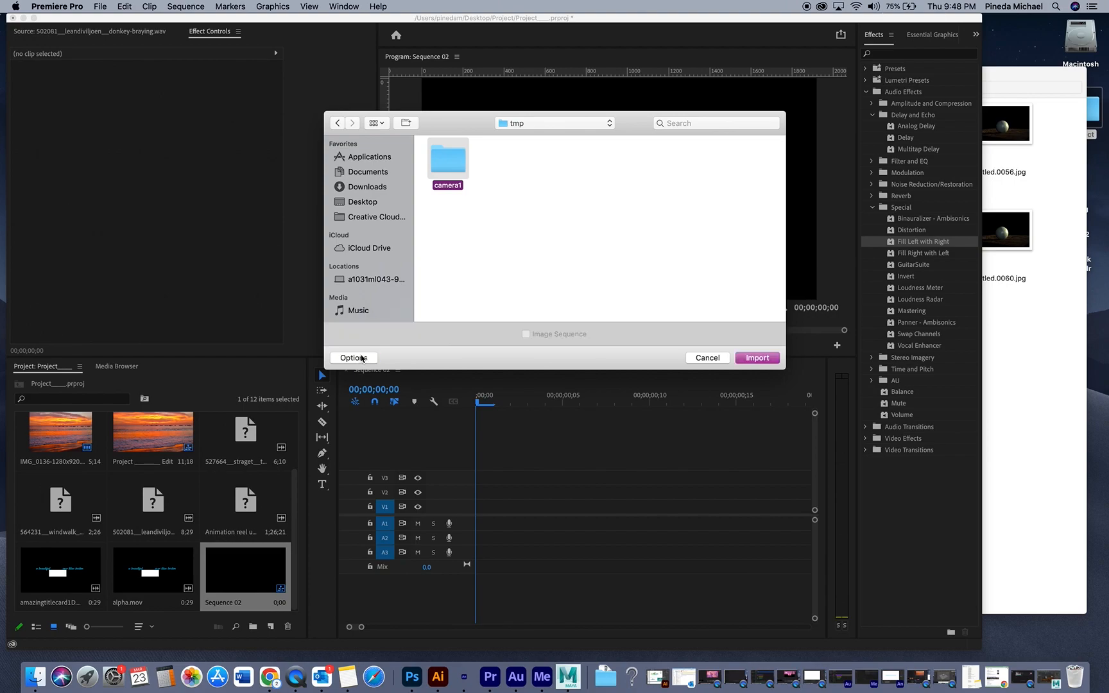
{"action": "double_click", "coordinate": [460, 187]}
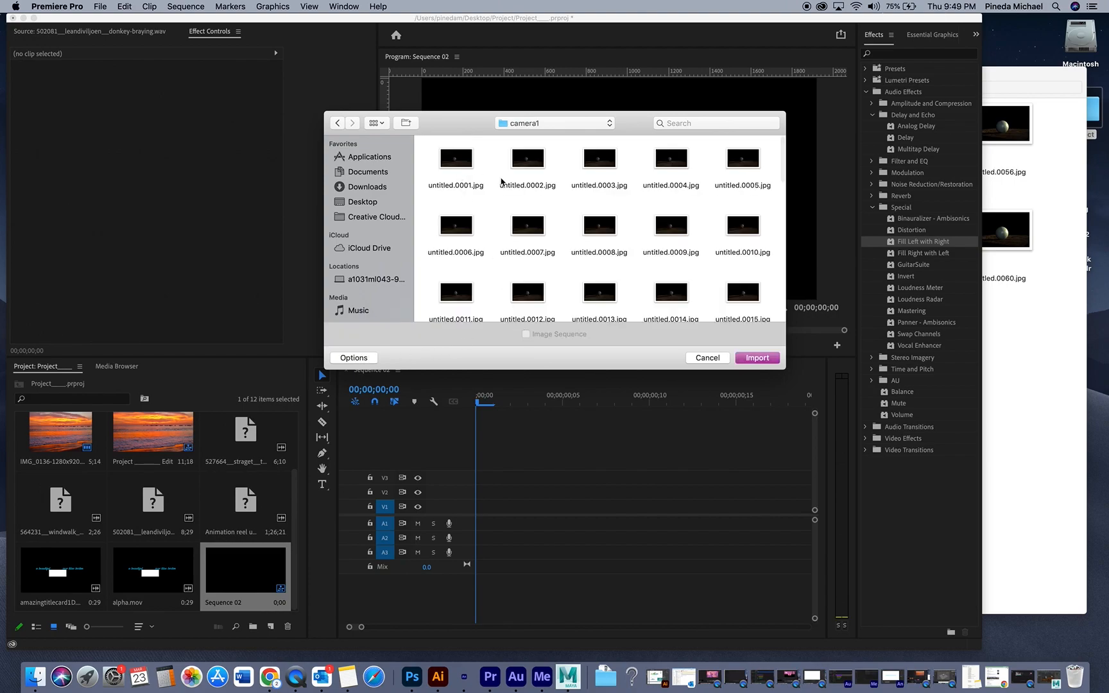
{"action": "left_click", "coordinate": [454, 180]}
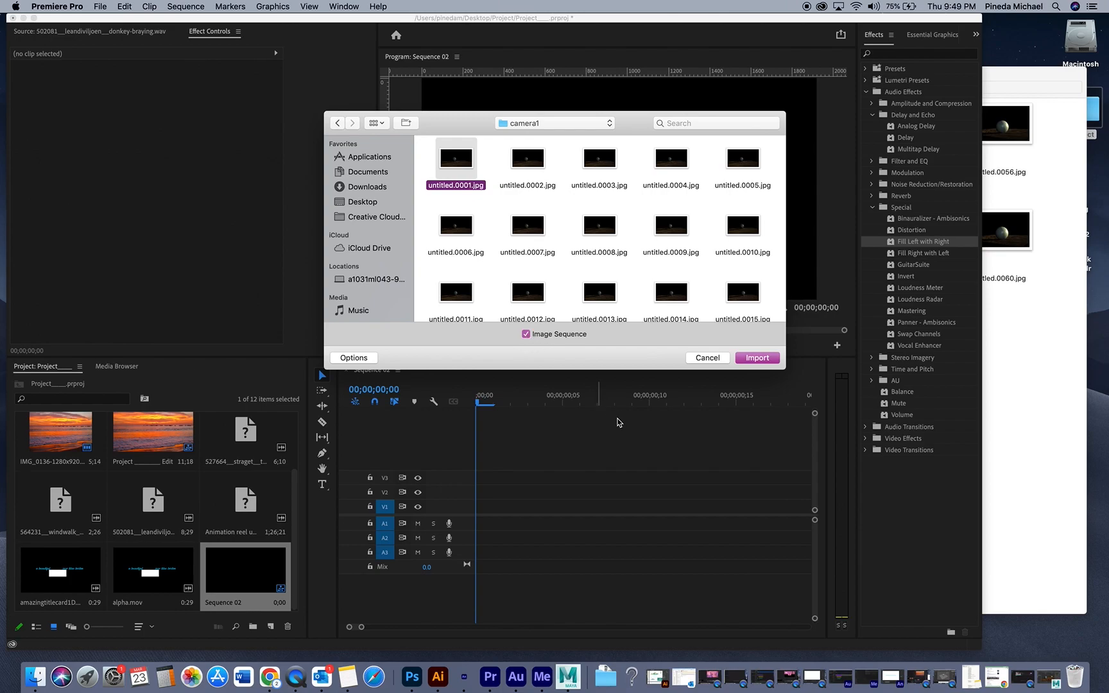
{"action": "left_click", "coordinate": [768, 360]}
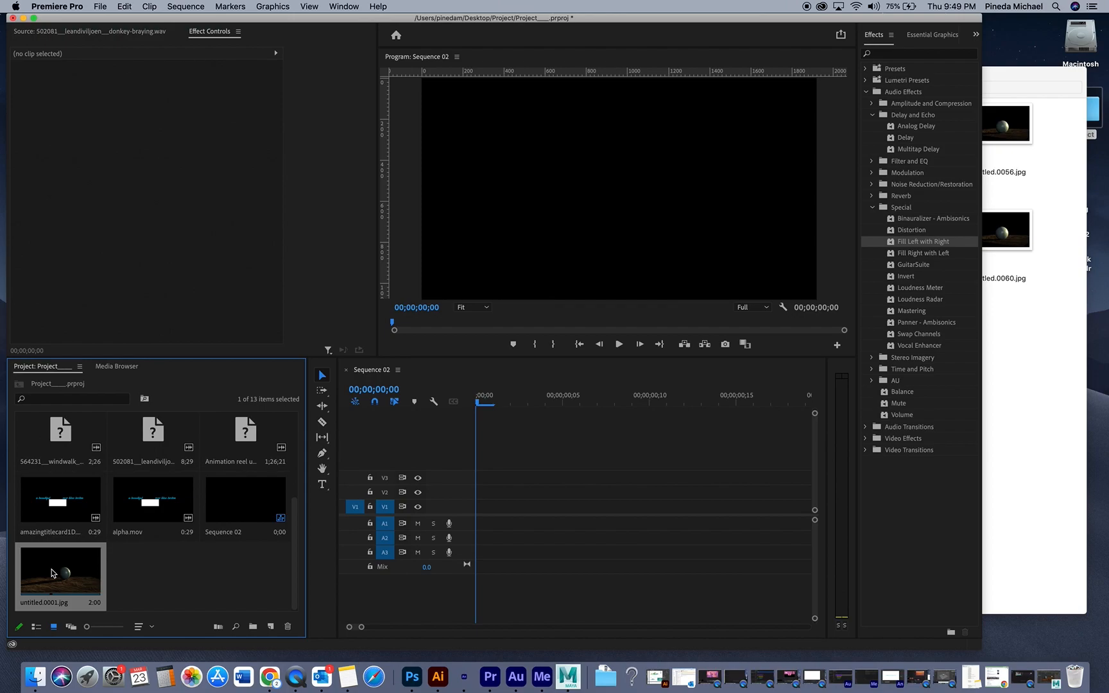
Step: Open the imported untitled.0001.jpg sequence in the Source Monitor and play it from the beginning
{"action": "left_click", "coordinate": [129, 577]}
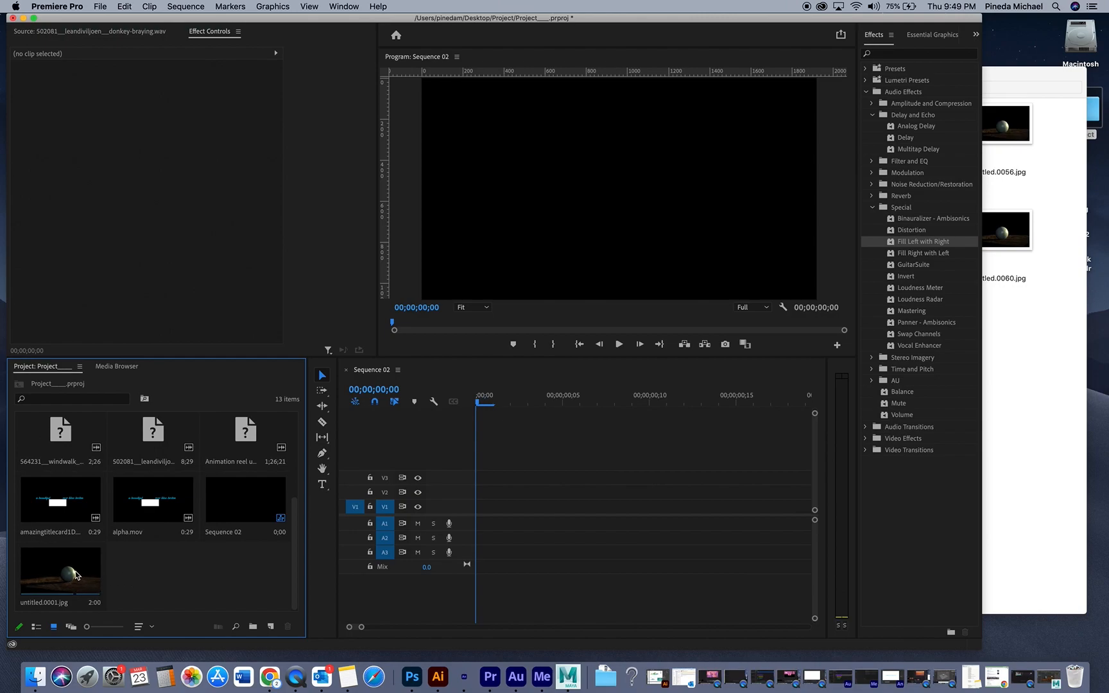
{"action": "double_click", "coordinate": [77, 574]}
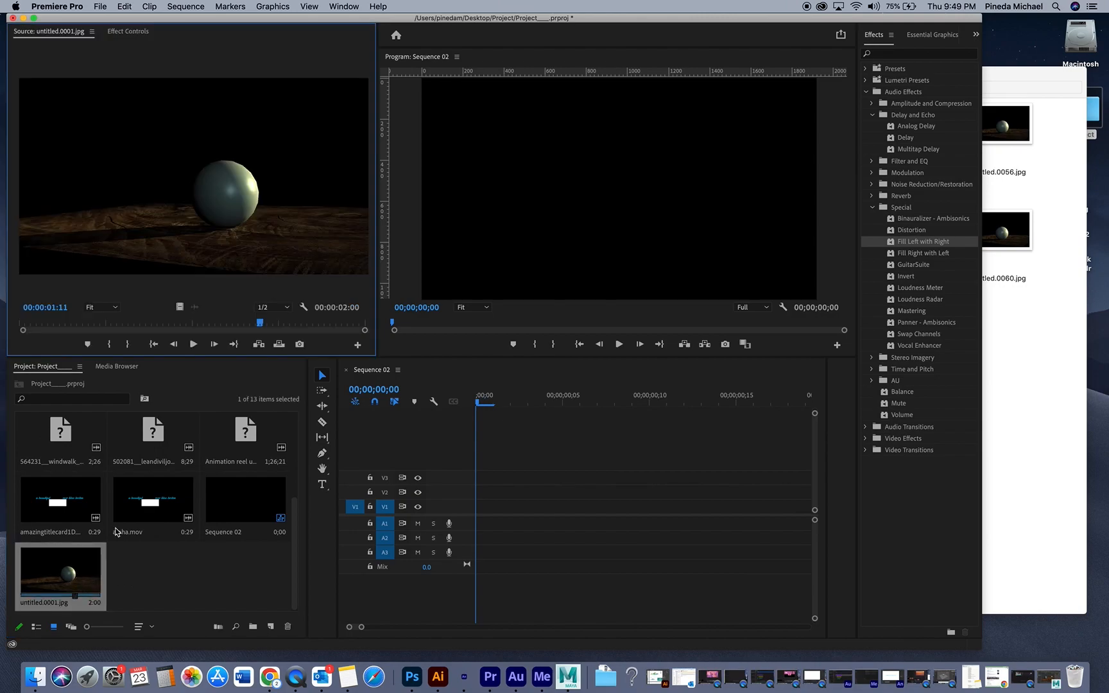
{"action": "left_click", "coordinate": [110, 322]}
{"action": "left_click_drag", "start_coordinate": [110, 322], "coordinate": [33, 339]}
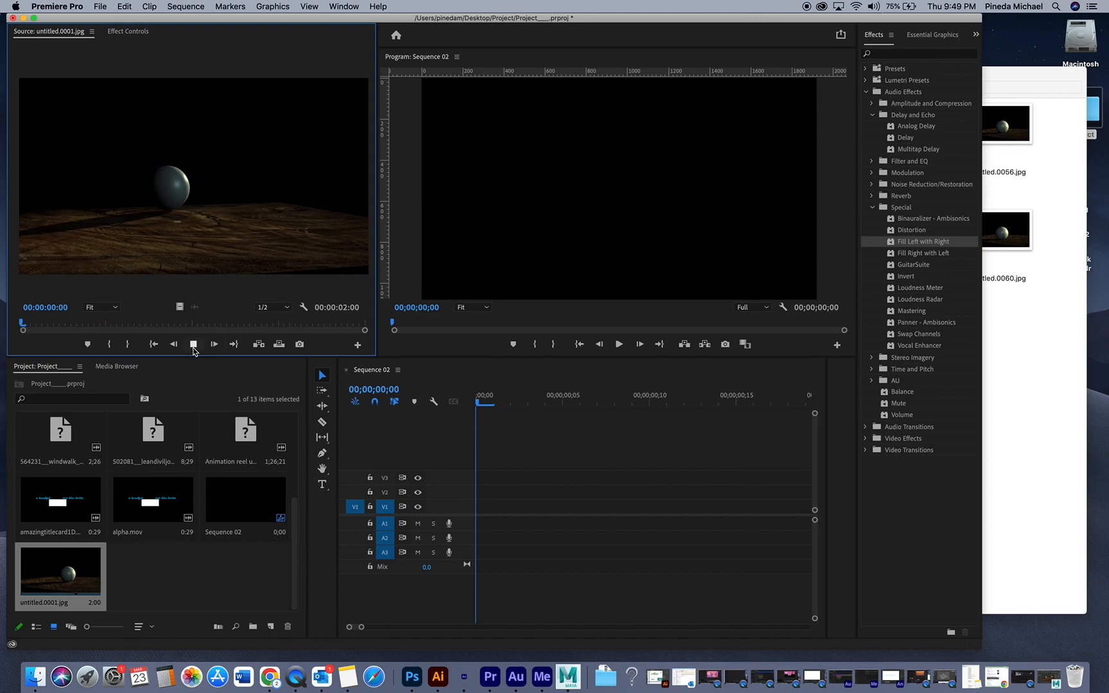
{"action": "left_click", "coordinate": [193, 344]}
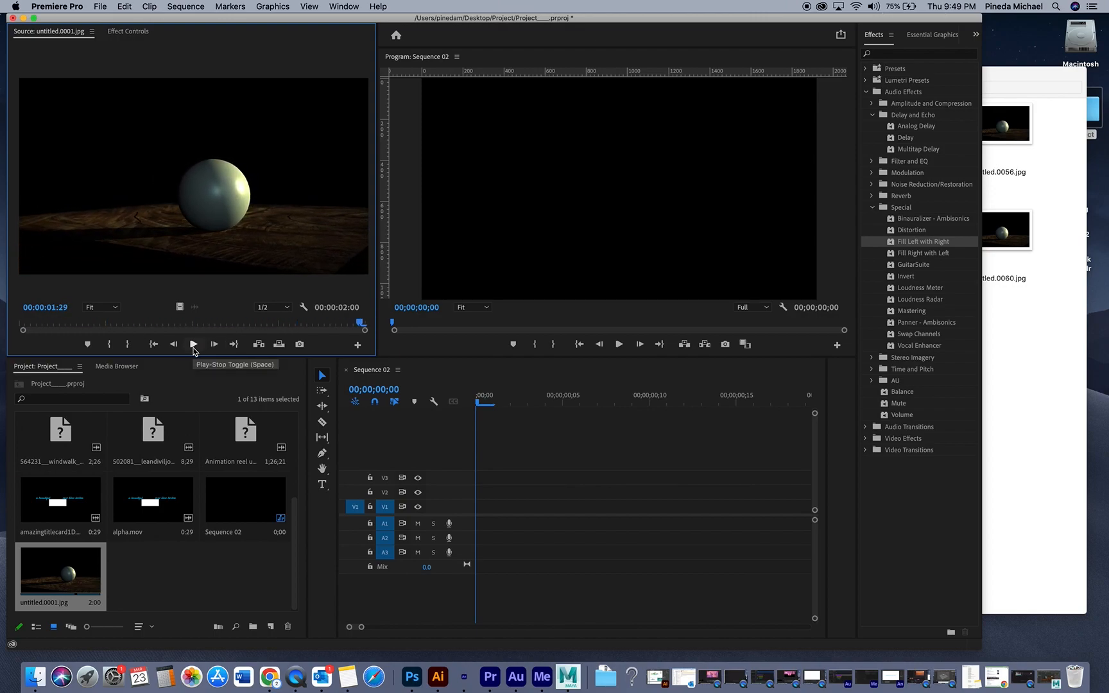
Step: Replay the untitled.0001.jpg image sequence several times in the Source Monitor to check the ball's motion
{"action": "left_click", "coordinate": [193, 348]}
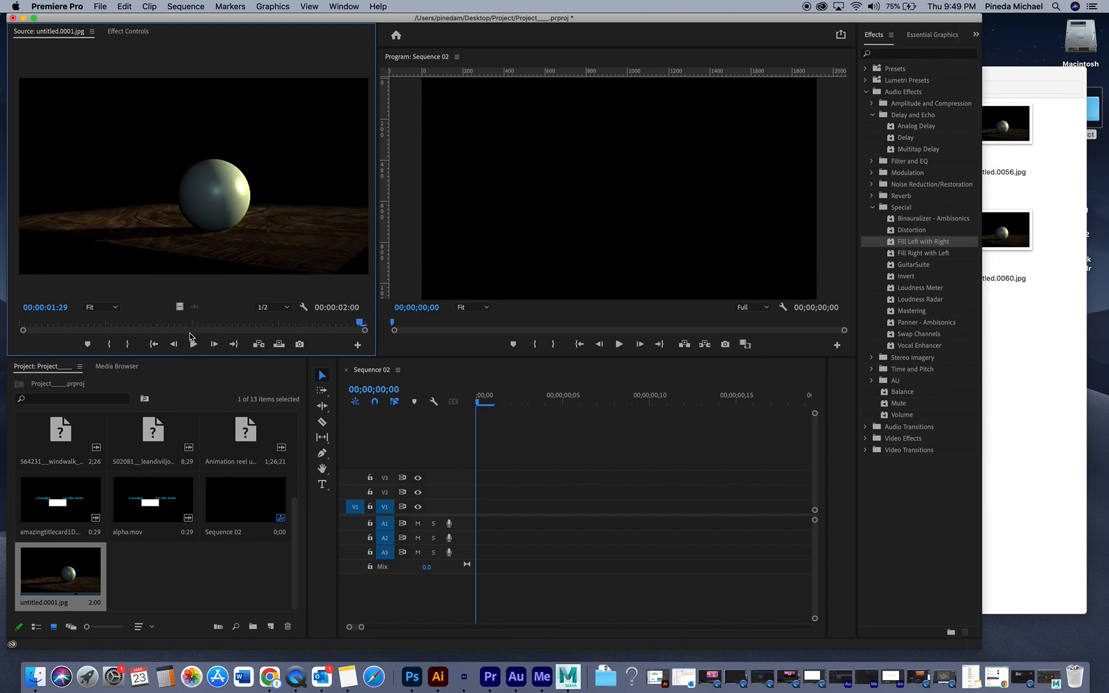
{"action": "left_click", "coordinate": [193, 345]}
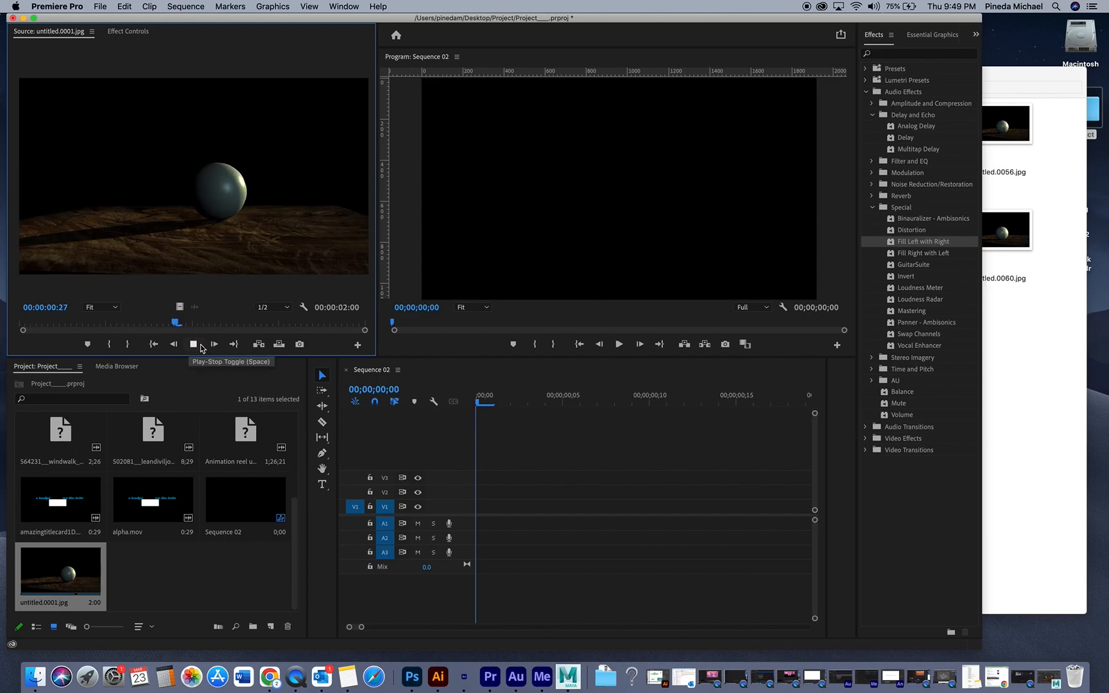
{"action": "left_click", "coordinate": [198, 347]}
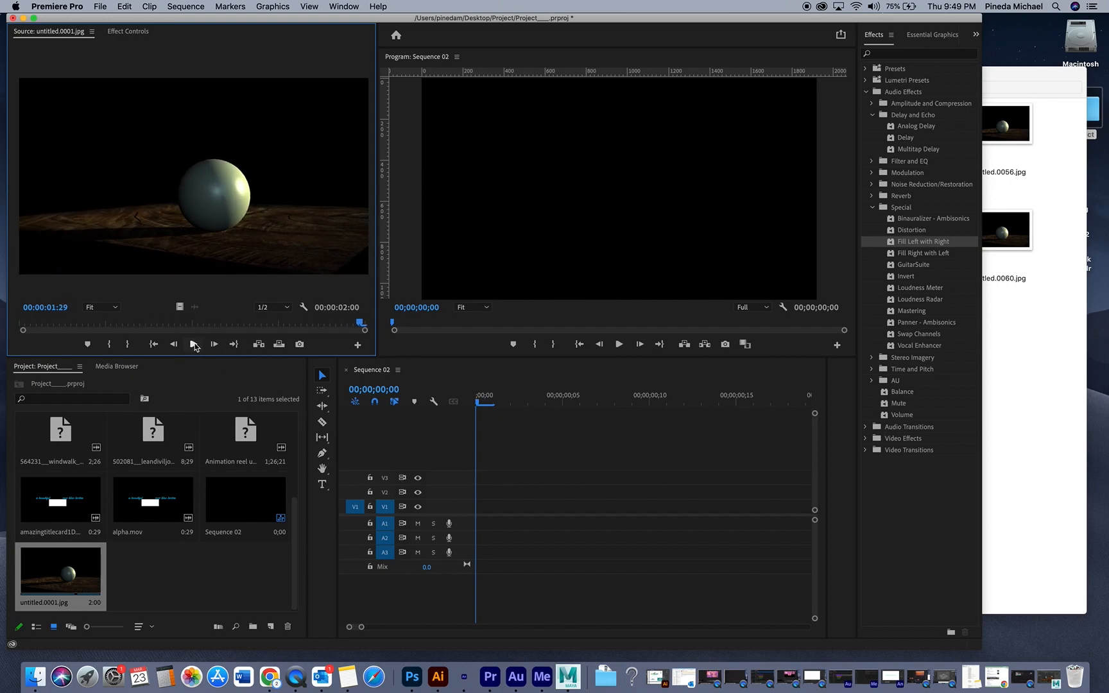
{"action": "left_click", "coordinate": [195, 347]}
Step: Place the video of the untitled.0001.jpg image sequence at the start of track V1 in Sequence 02 and preview its playback
{"action": "left_click_drag", "start_coordinate": [184, 306], "coordinate": [475, 507]}
{"action": "left_click_drag", "start_coordinate": [514, 405], "coordinate": [689, 409]}
{"action": "key", "text": "space"}
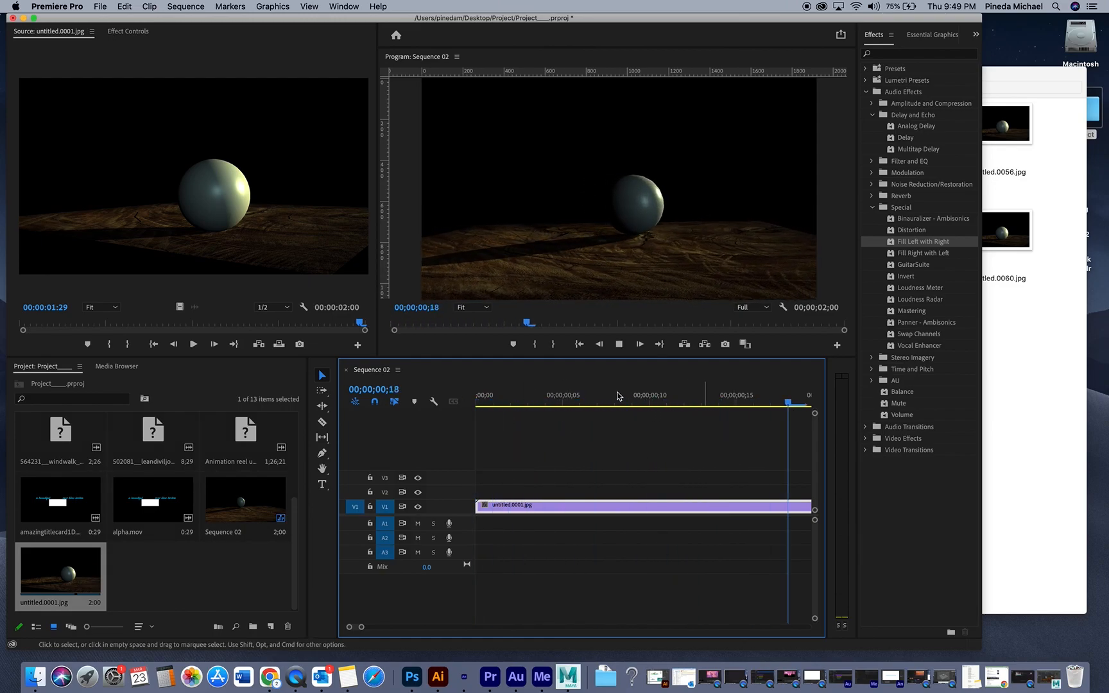
{"action": "key", "text": "space"}
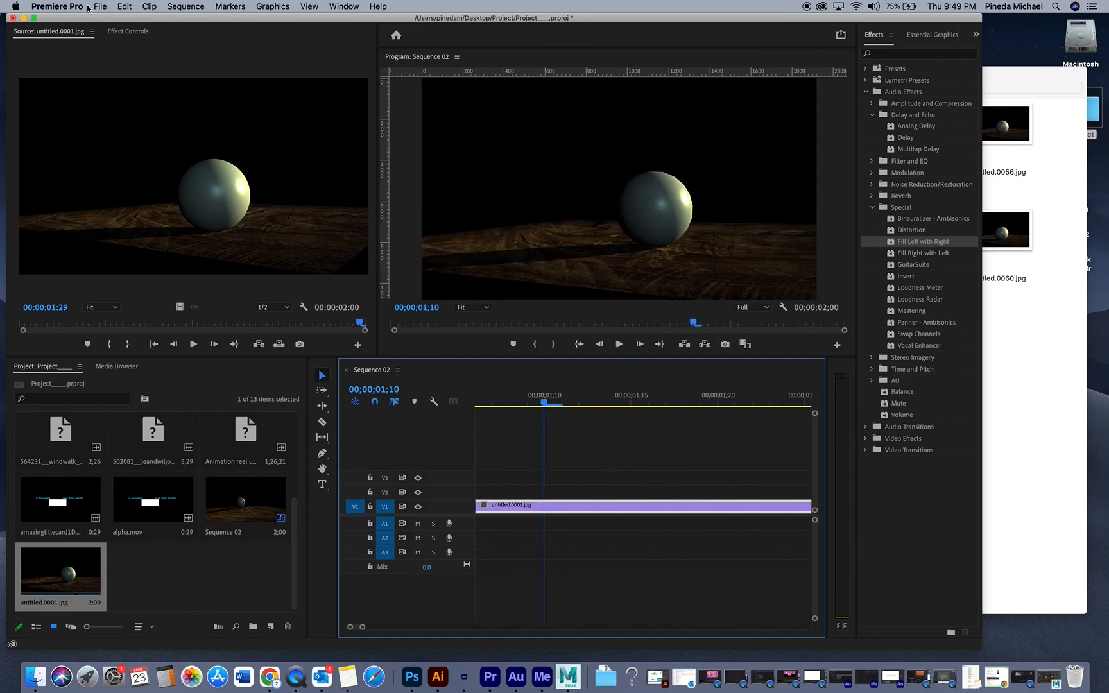
{"action": "mouse_move", "coordinate": [58, 19]}
{"action": "left_mouse_down"}
{"action": "mouse_move", "coordinate": [176, 294]}
{"action": "mouse_move", "coordinate": [57, 15]}
{"action": "left_mouse_up"}
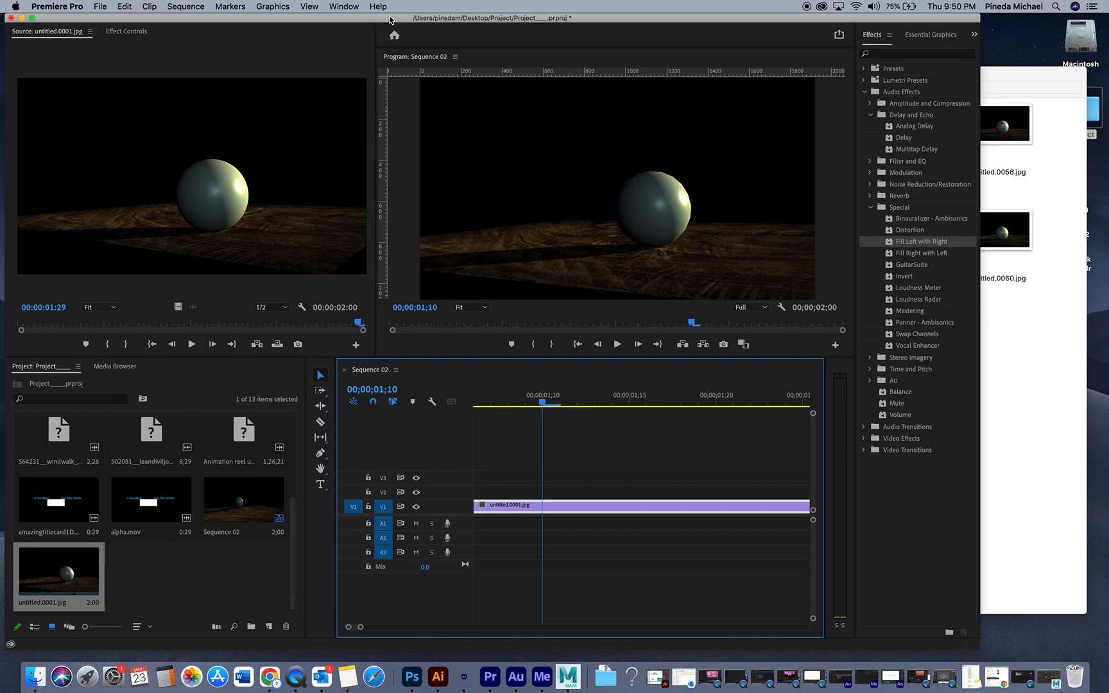
{"action": "left_click_drag", "start_coordinate": [393, 18], "coordinate": [455, 25]}
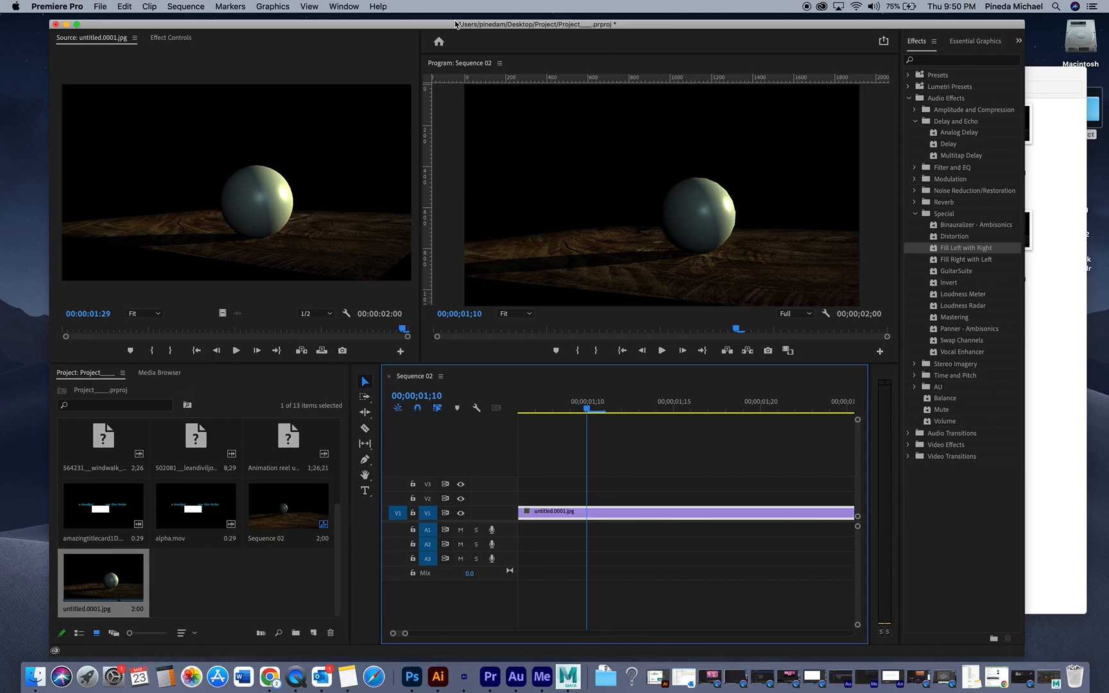
{"action": "left_click_drag", "start_coordinate": [543, 28], "coordinate": [521, 22]}
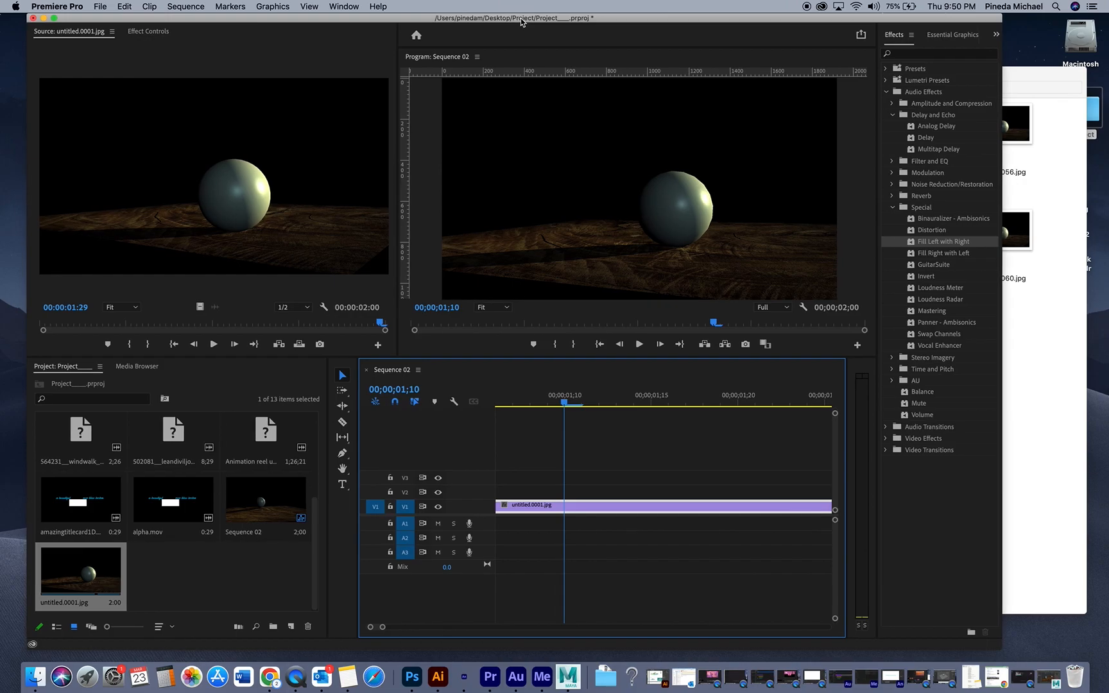